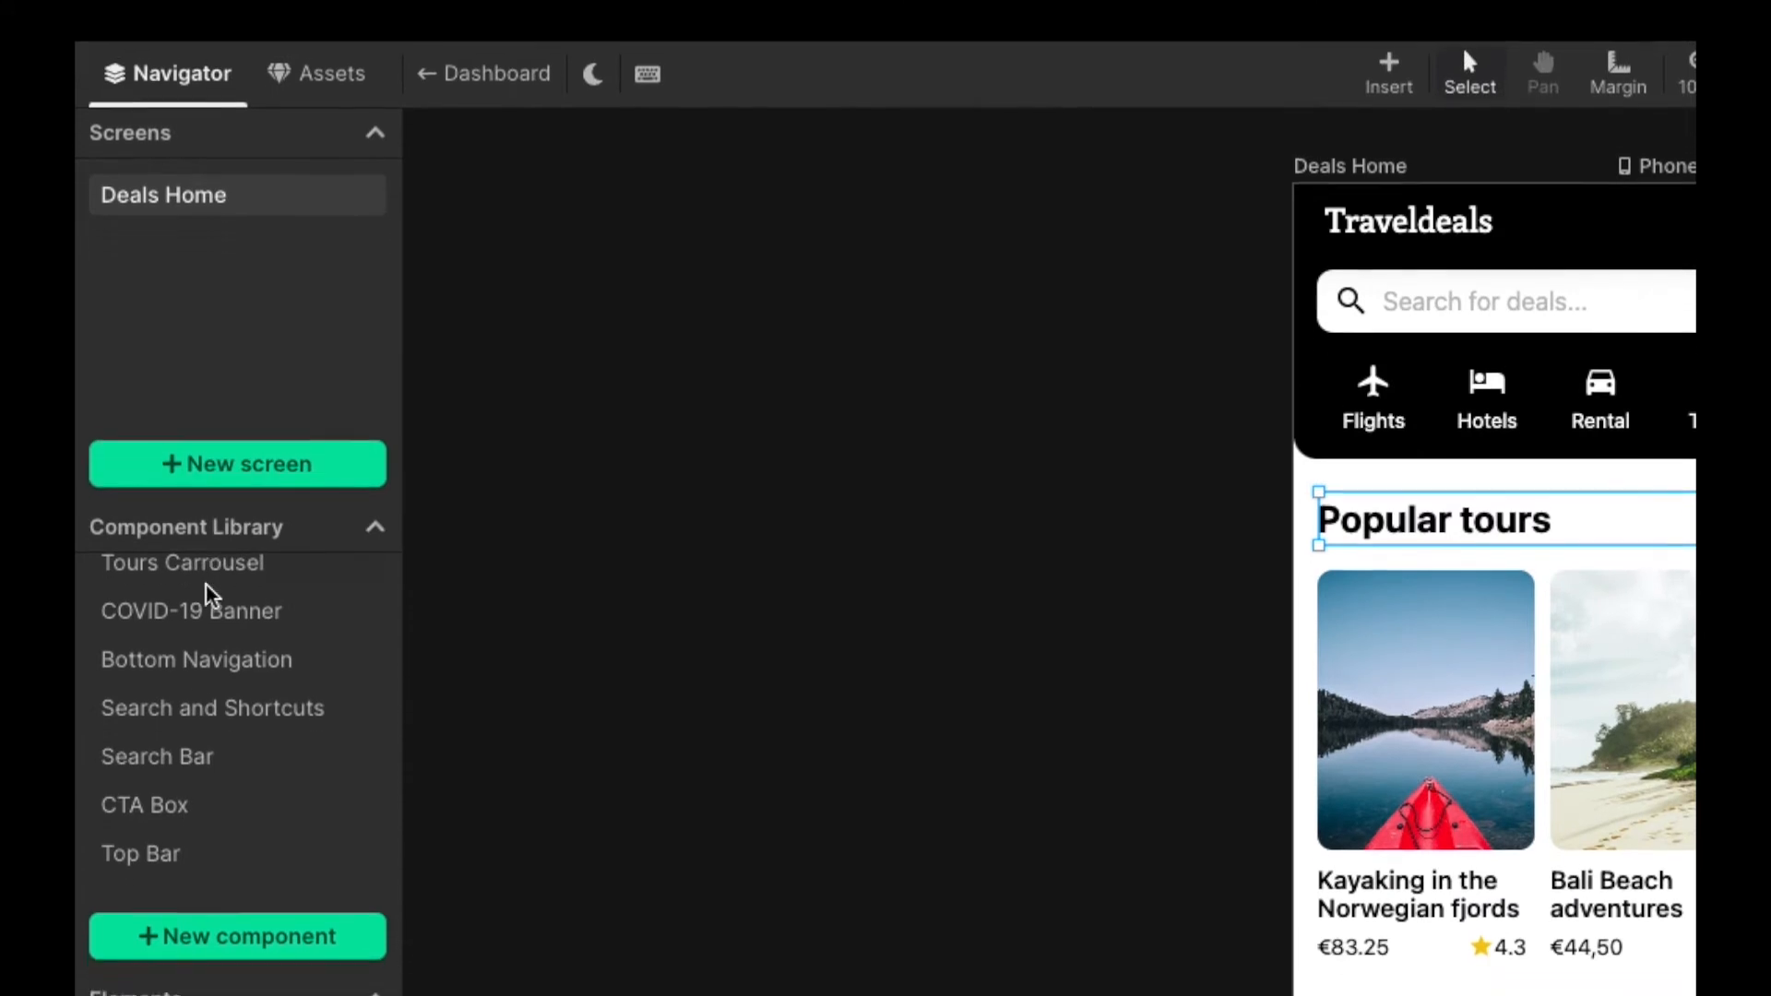
- Open the Top Bar component, expand its Top Bar Item and Top Bar Nav Item elements, and select the logo text
click(174, 903)
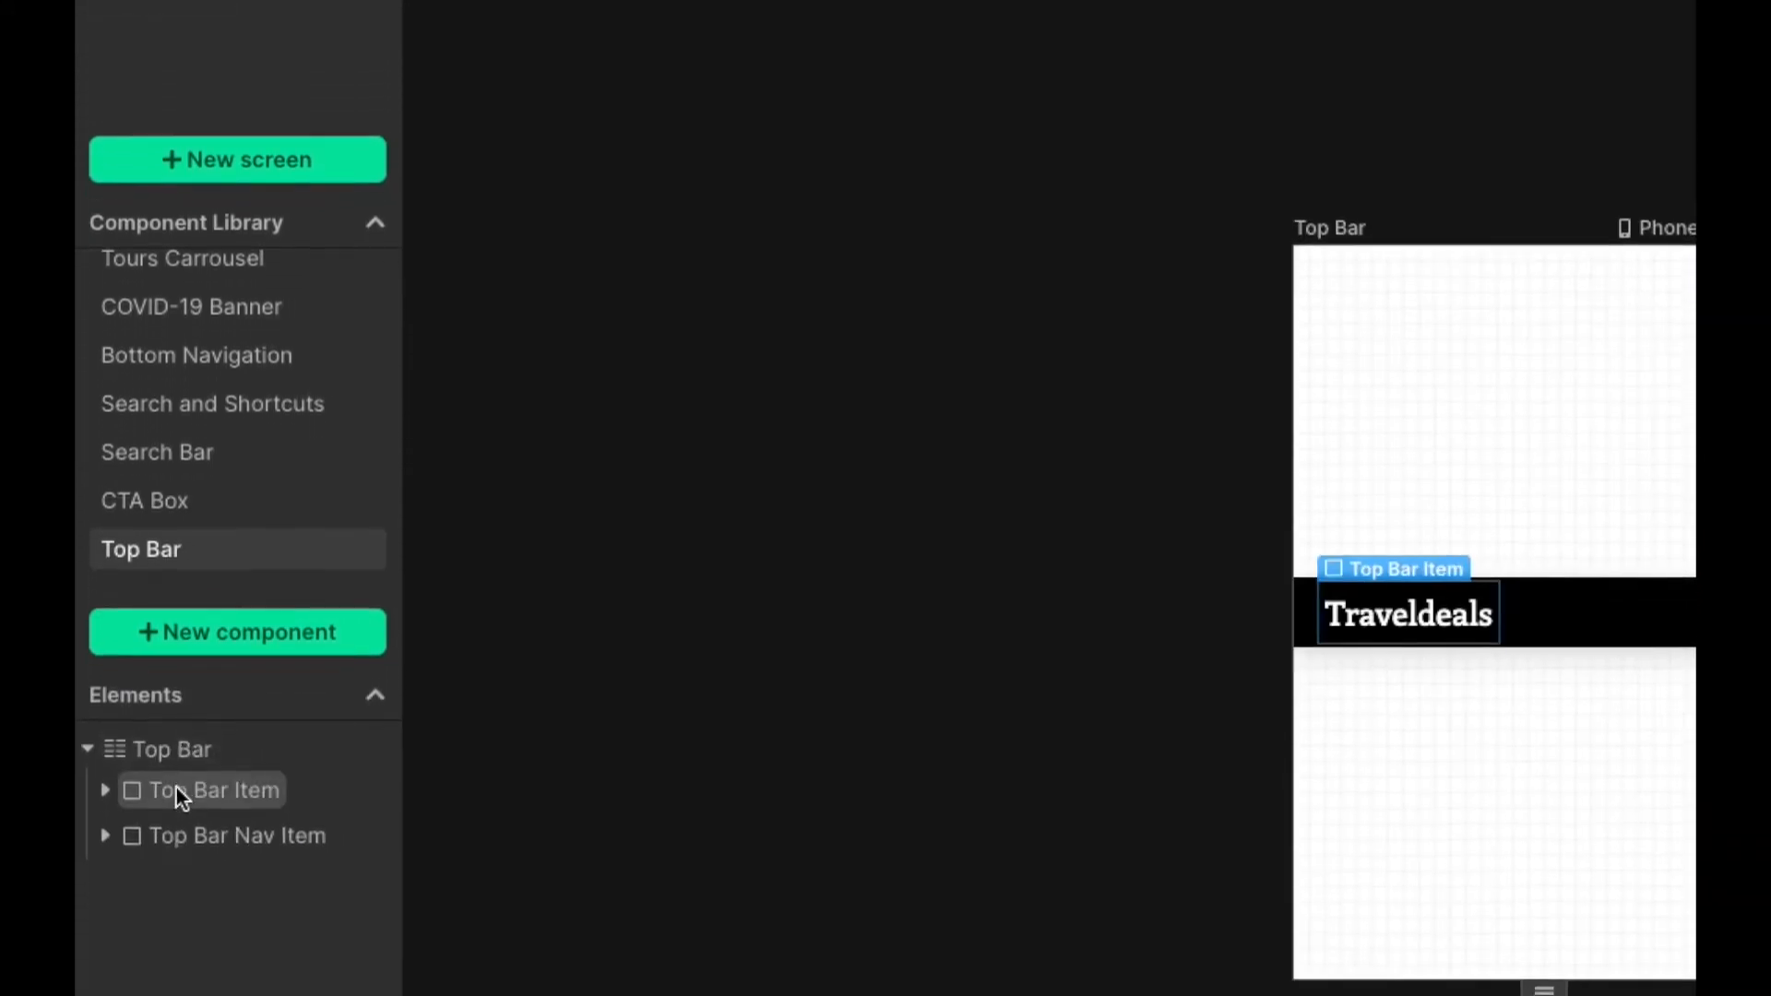
click(105, 872)
click(203, 613)
click(107, 485)
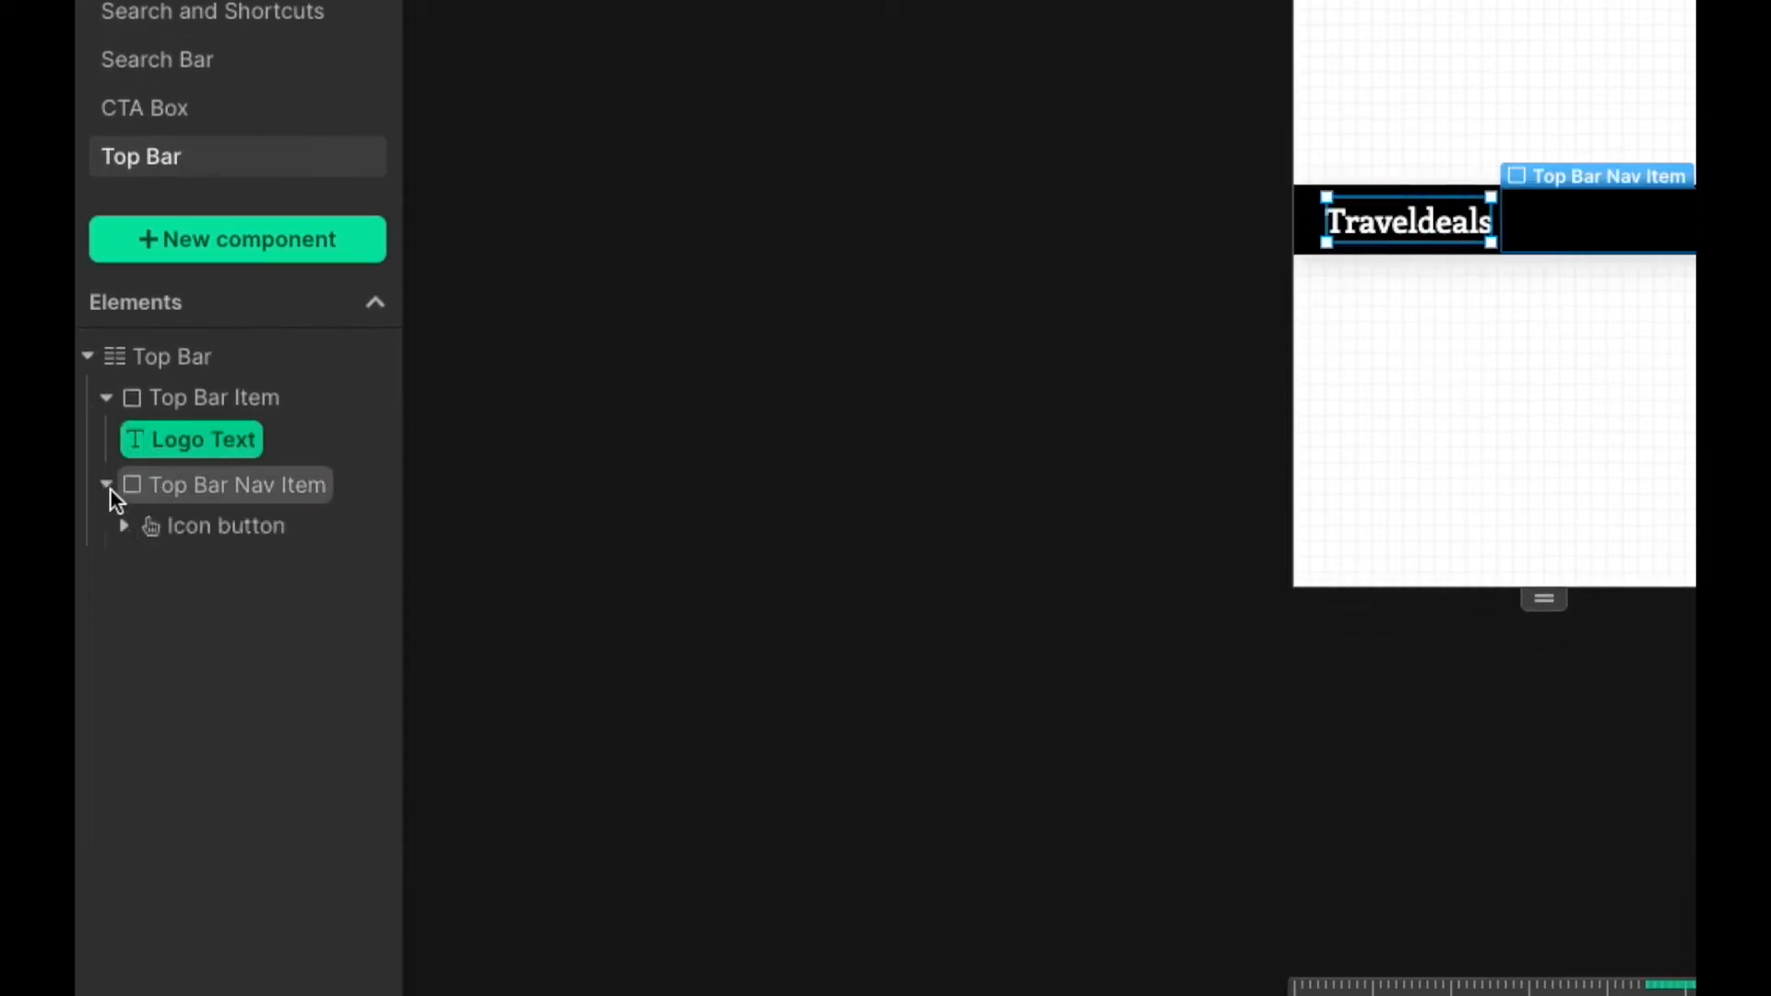
- Rename the icon button in Top Bar Nav Item as Nav Button, and move Top Bar Nav Item above Top Bar Item
click(196, 526)
text(Nav Button)
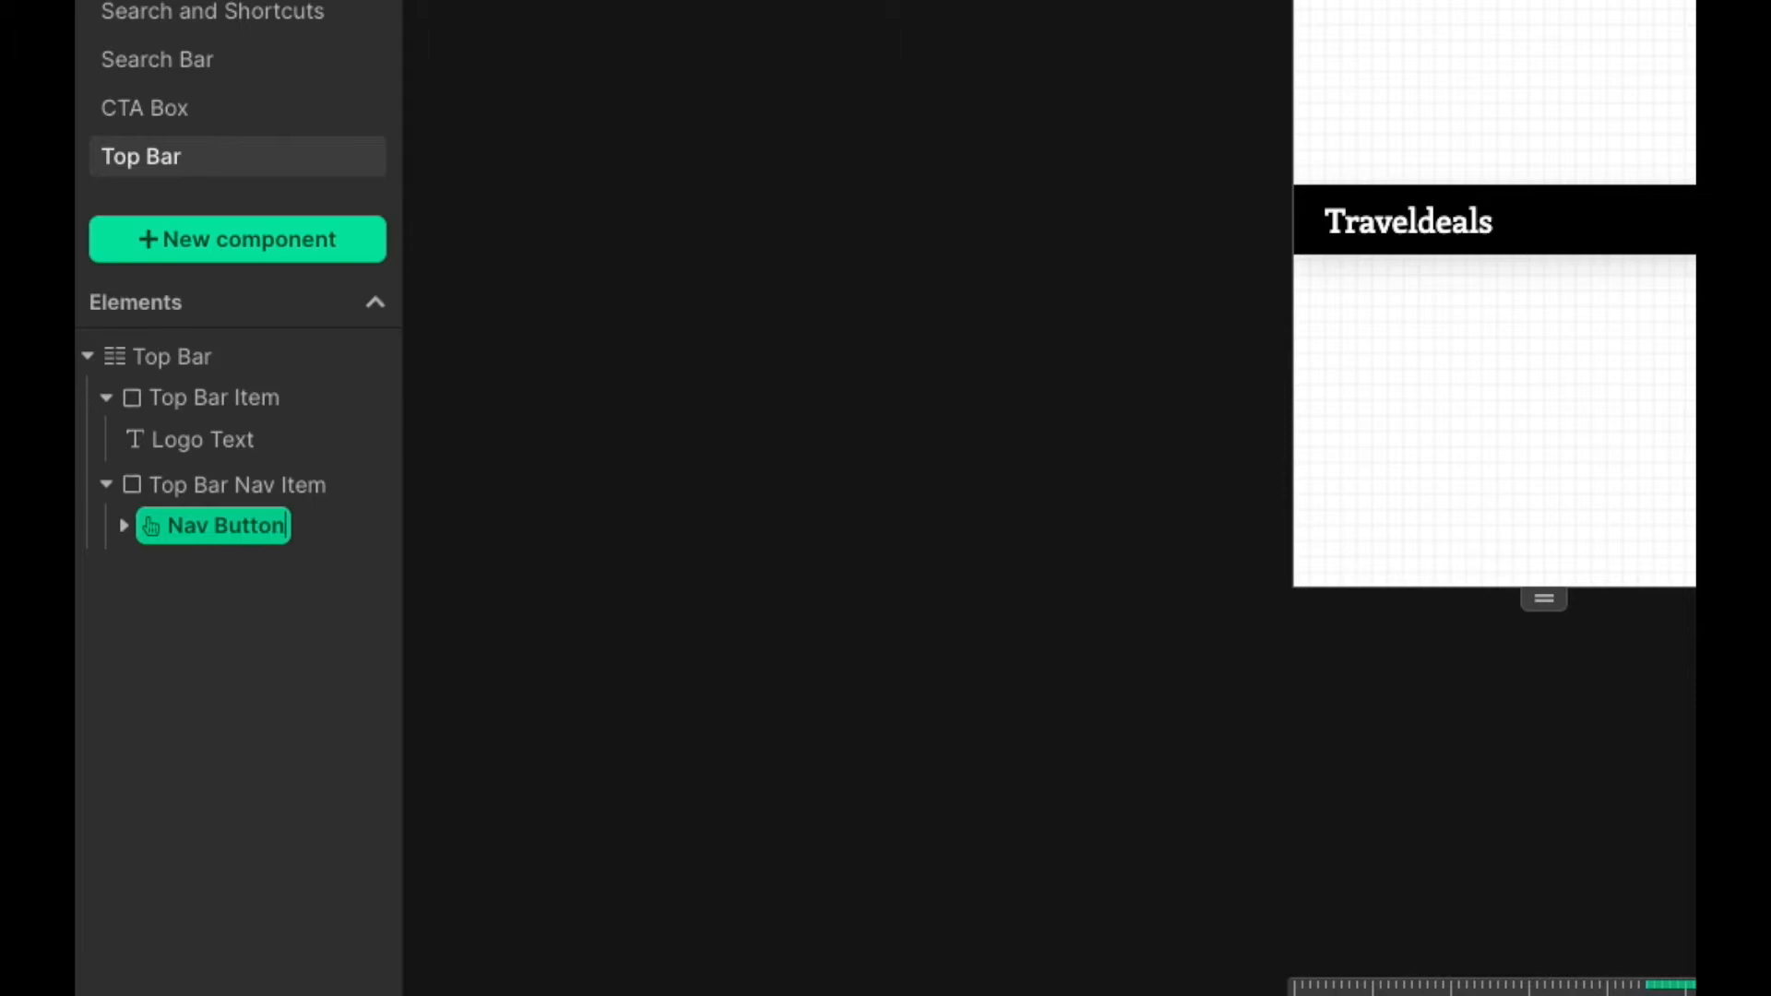
key(Return)
drag(201, 496, 197, 392)
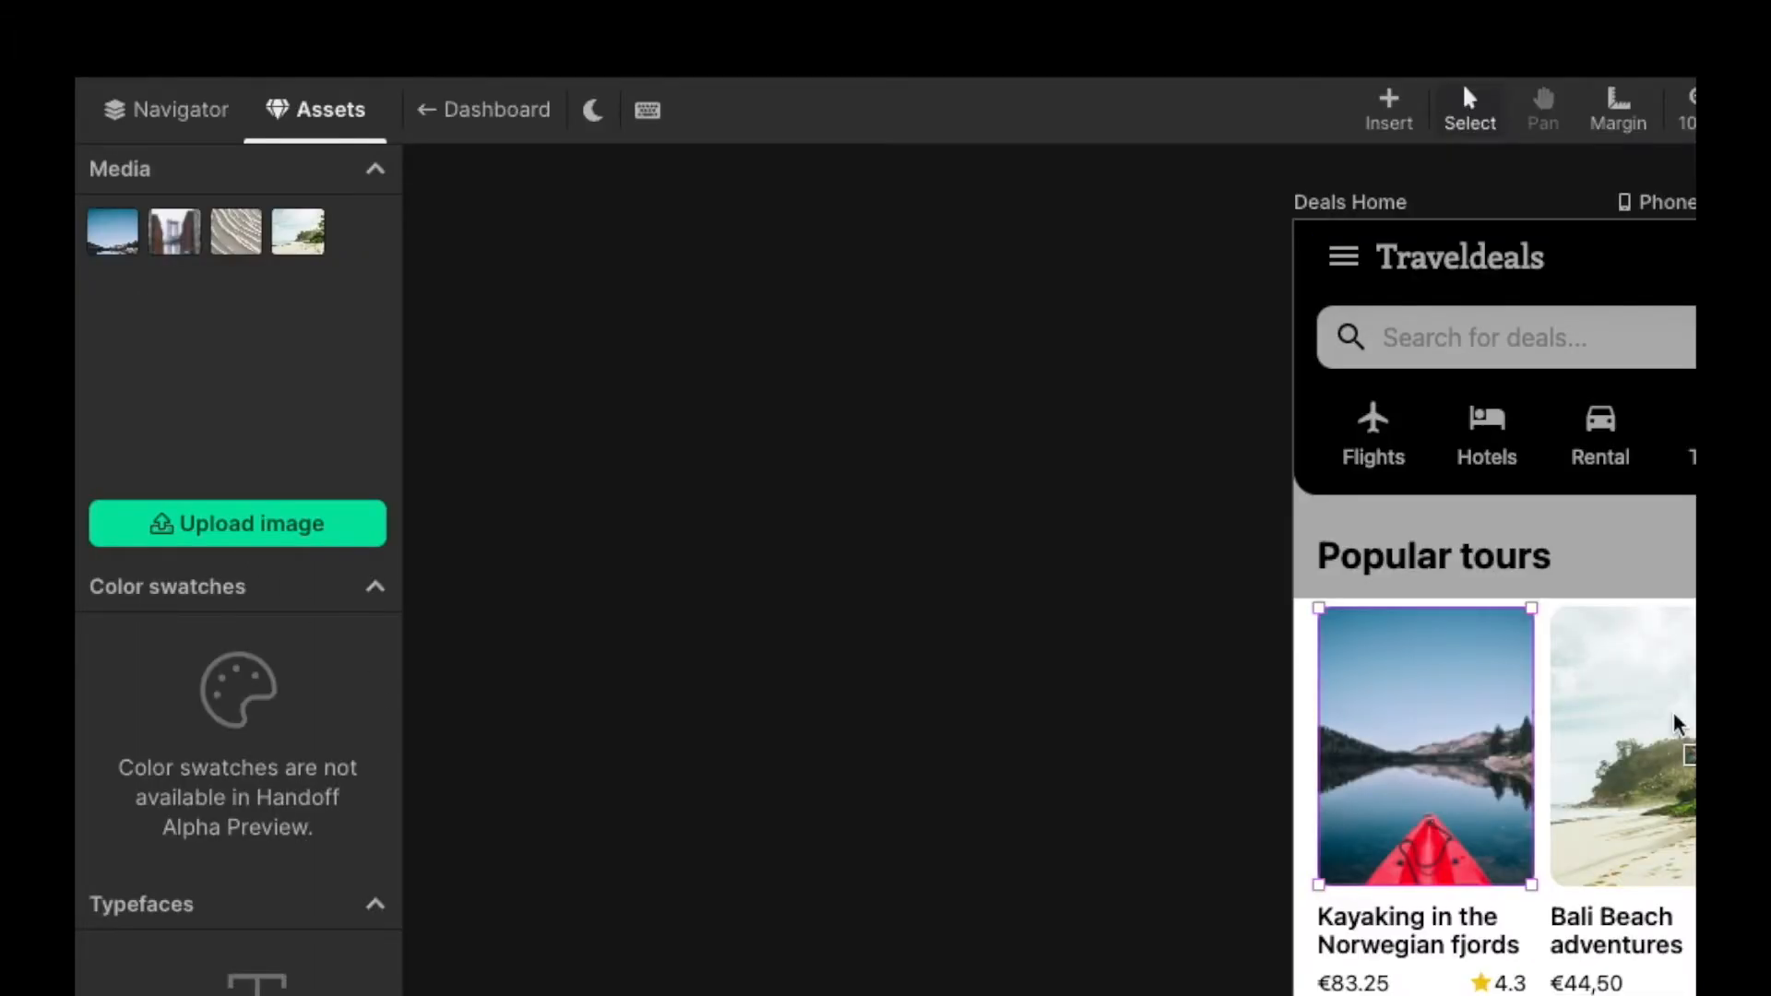
- Add the turquoise pool photo to the media assets and use it as the image of the Kayaking tour card
drag(1476, 737, 347, 402)
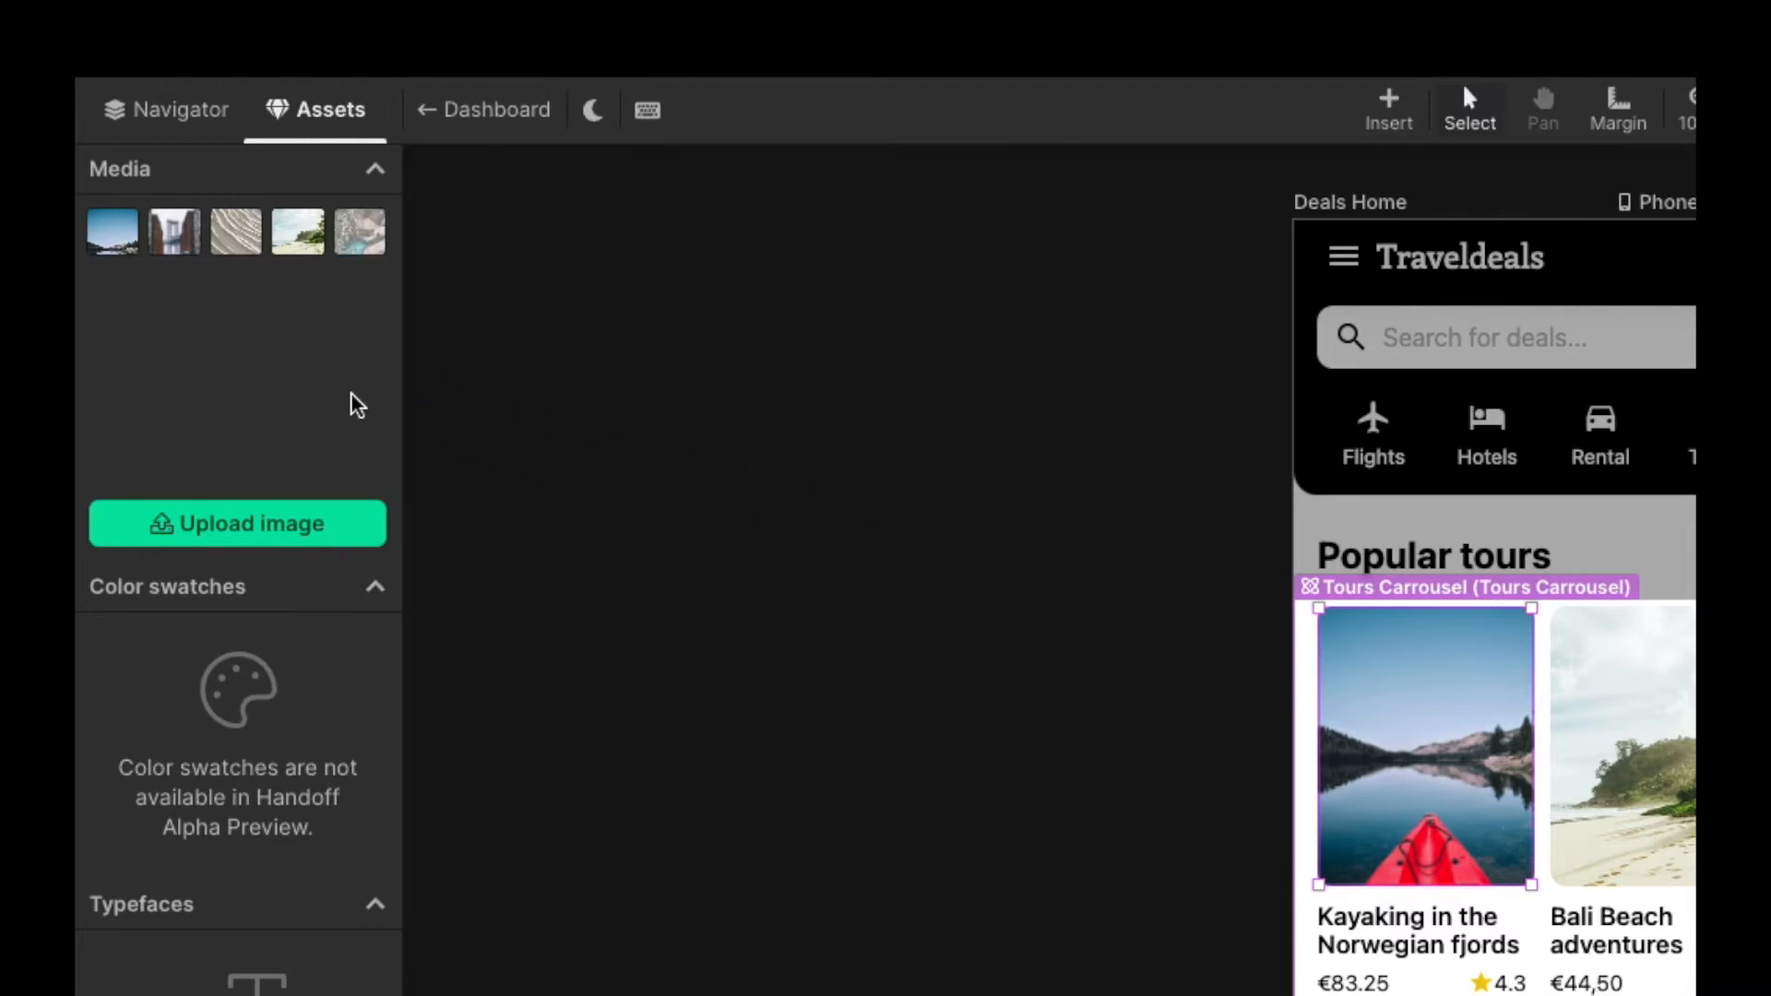
drag(368, 251, 1425, 718)
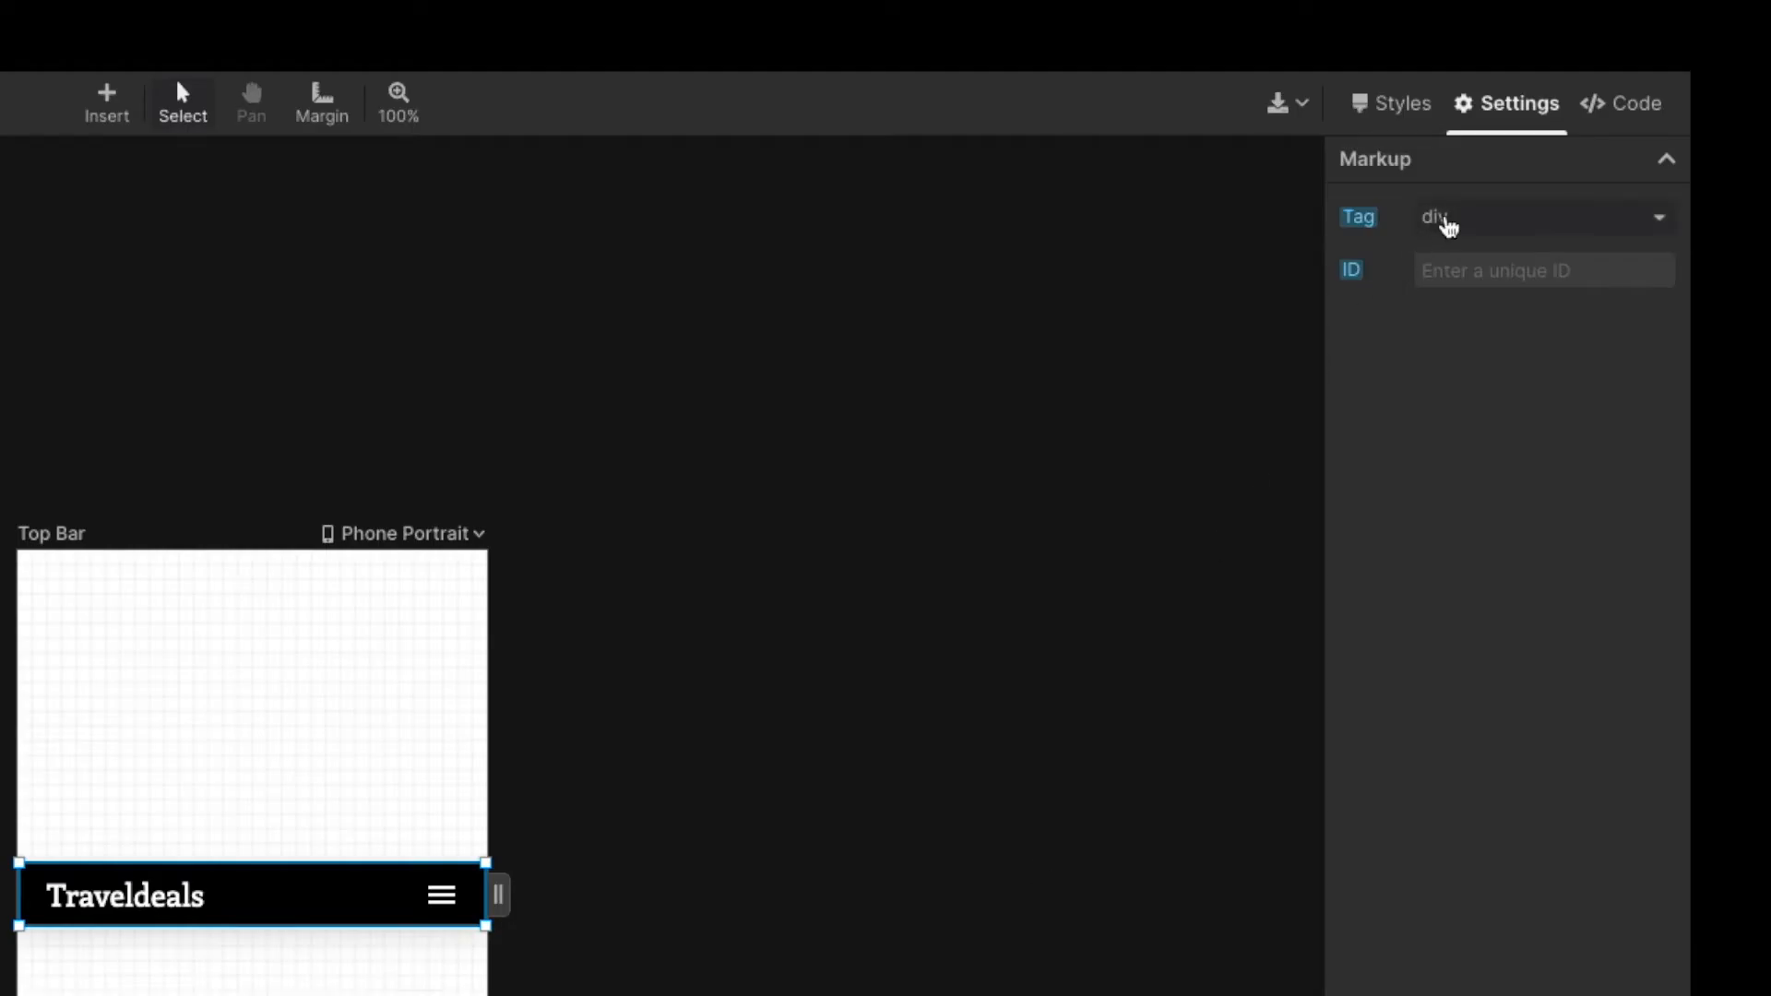
- Replace the div markup tag of the Top Bar element with a different tag
click(1448, 221)
click(1466, 349)
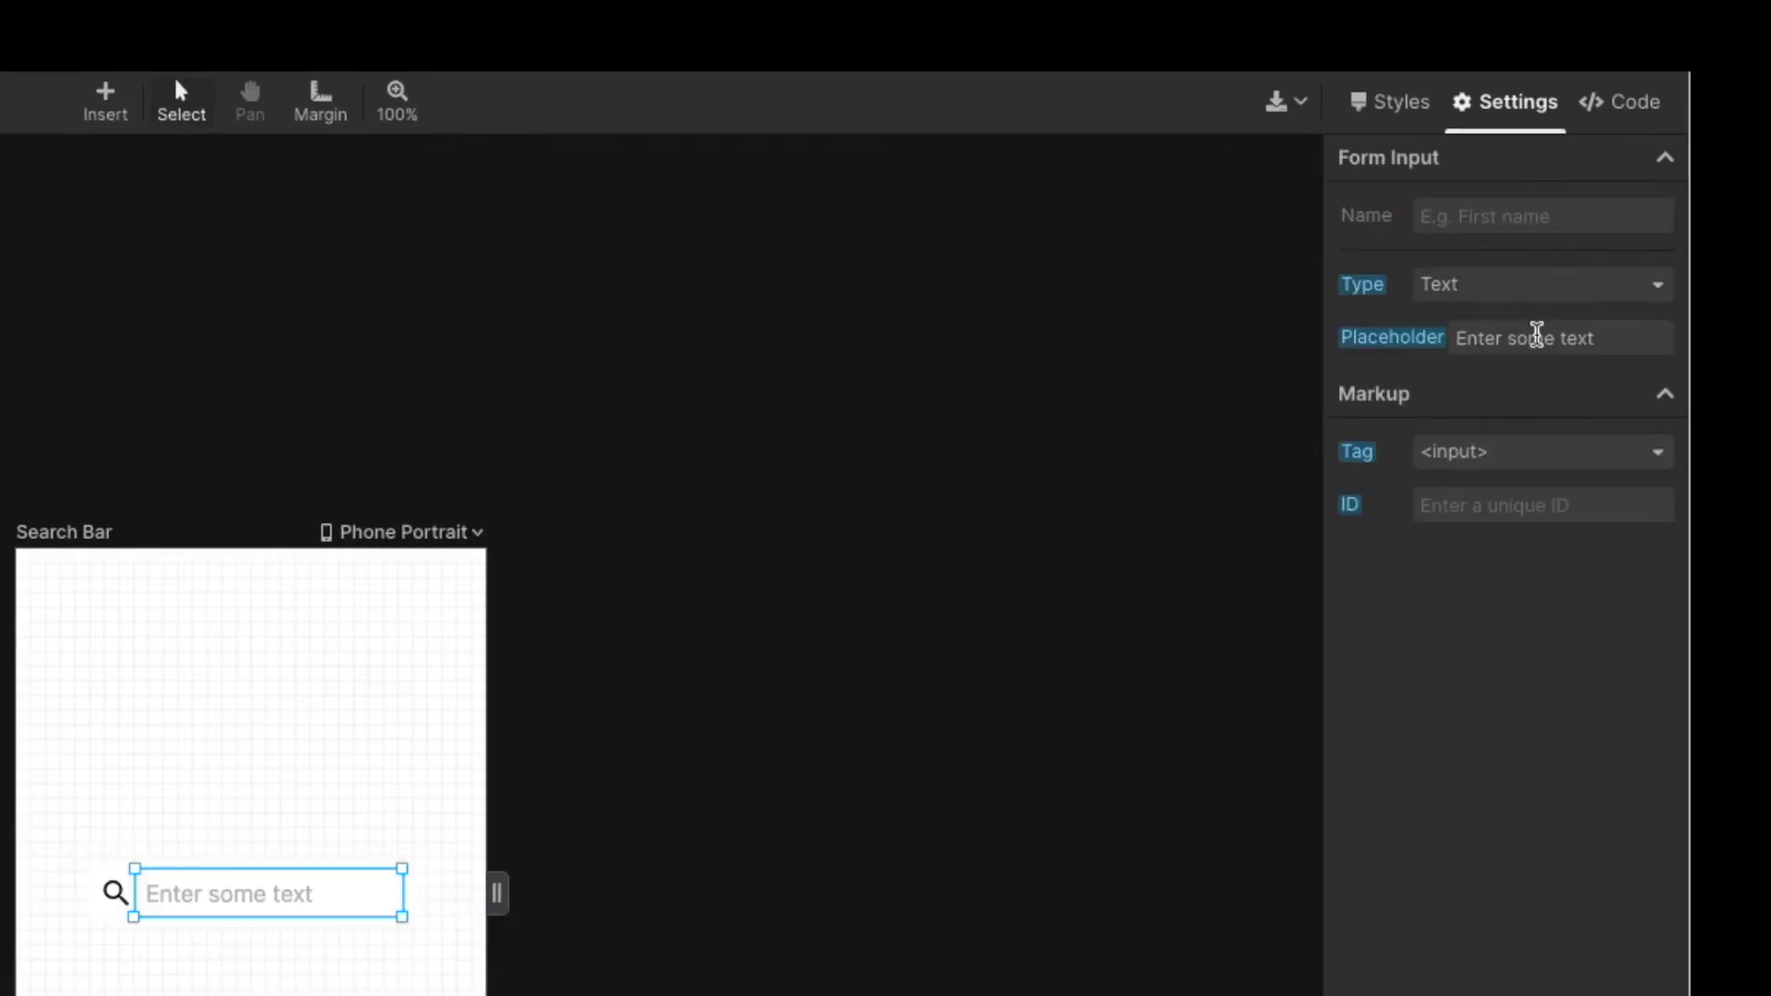
- Set the placeholder of the Search Bar's text input to "Search for deals"
double_click(1539, 339)
key(ctrl+a)
text(Se)
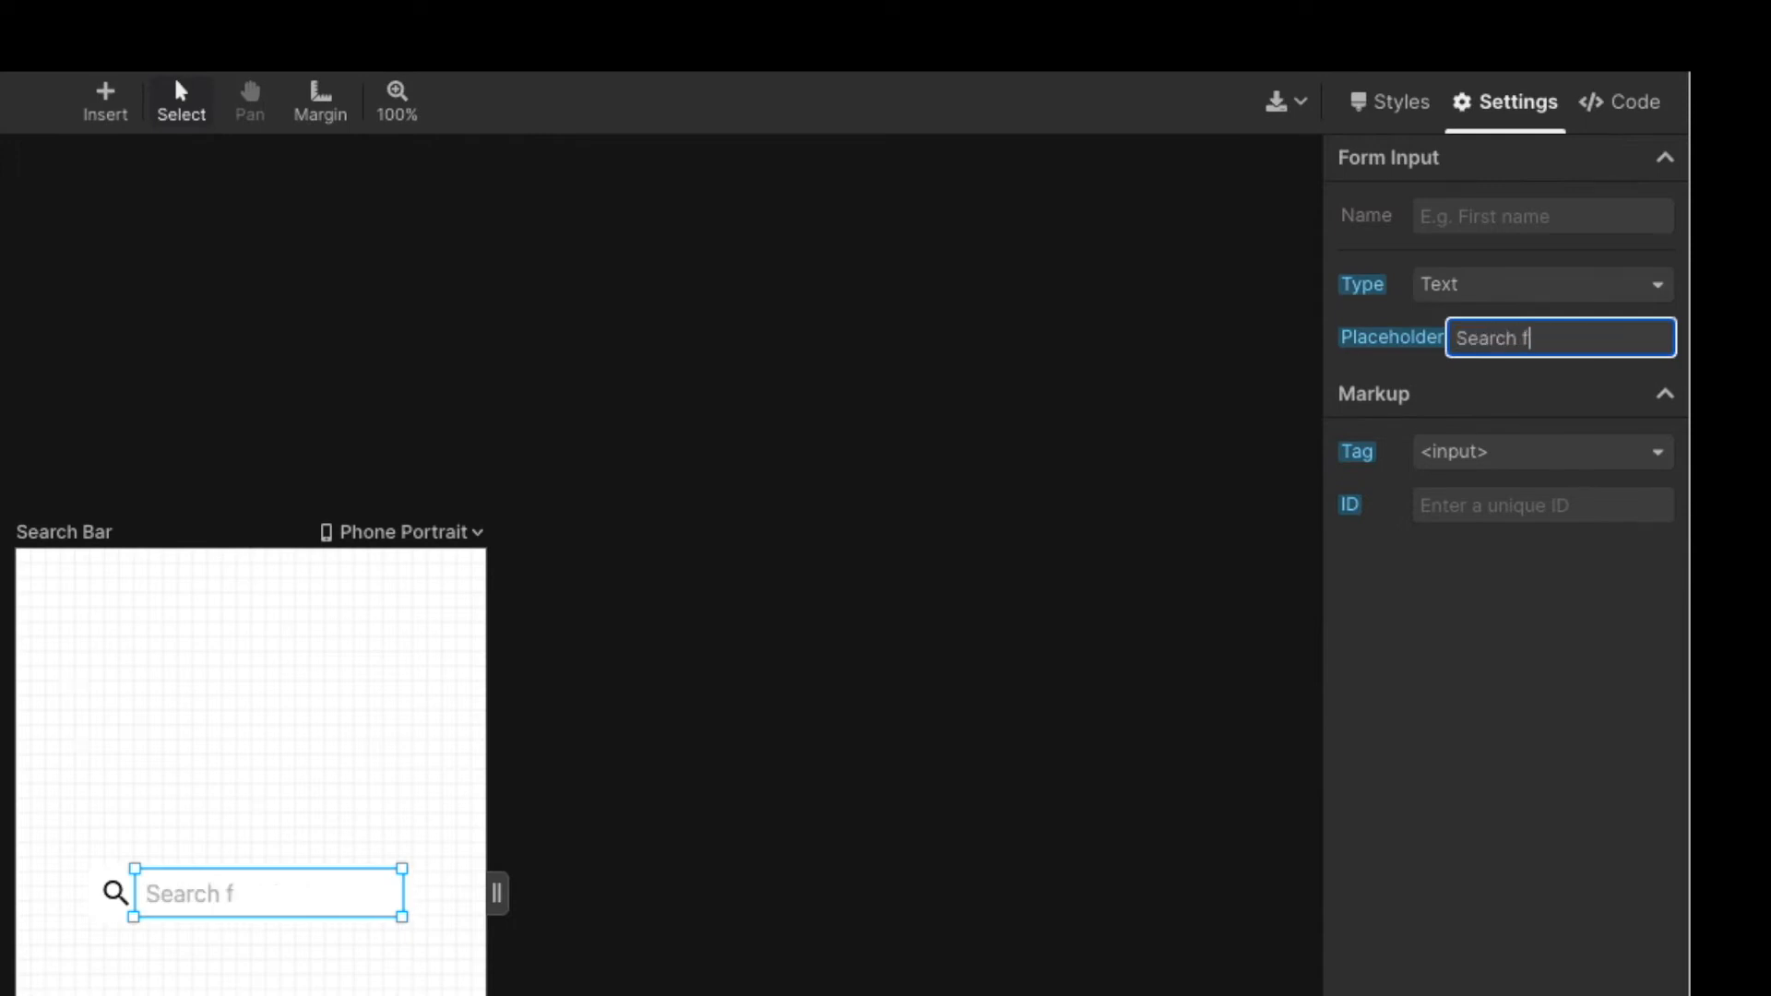
text(arch for deals)
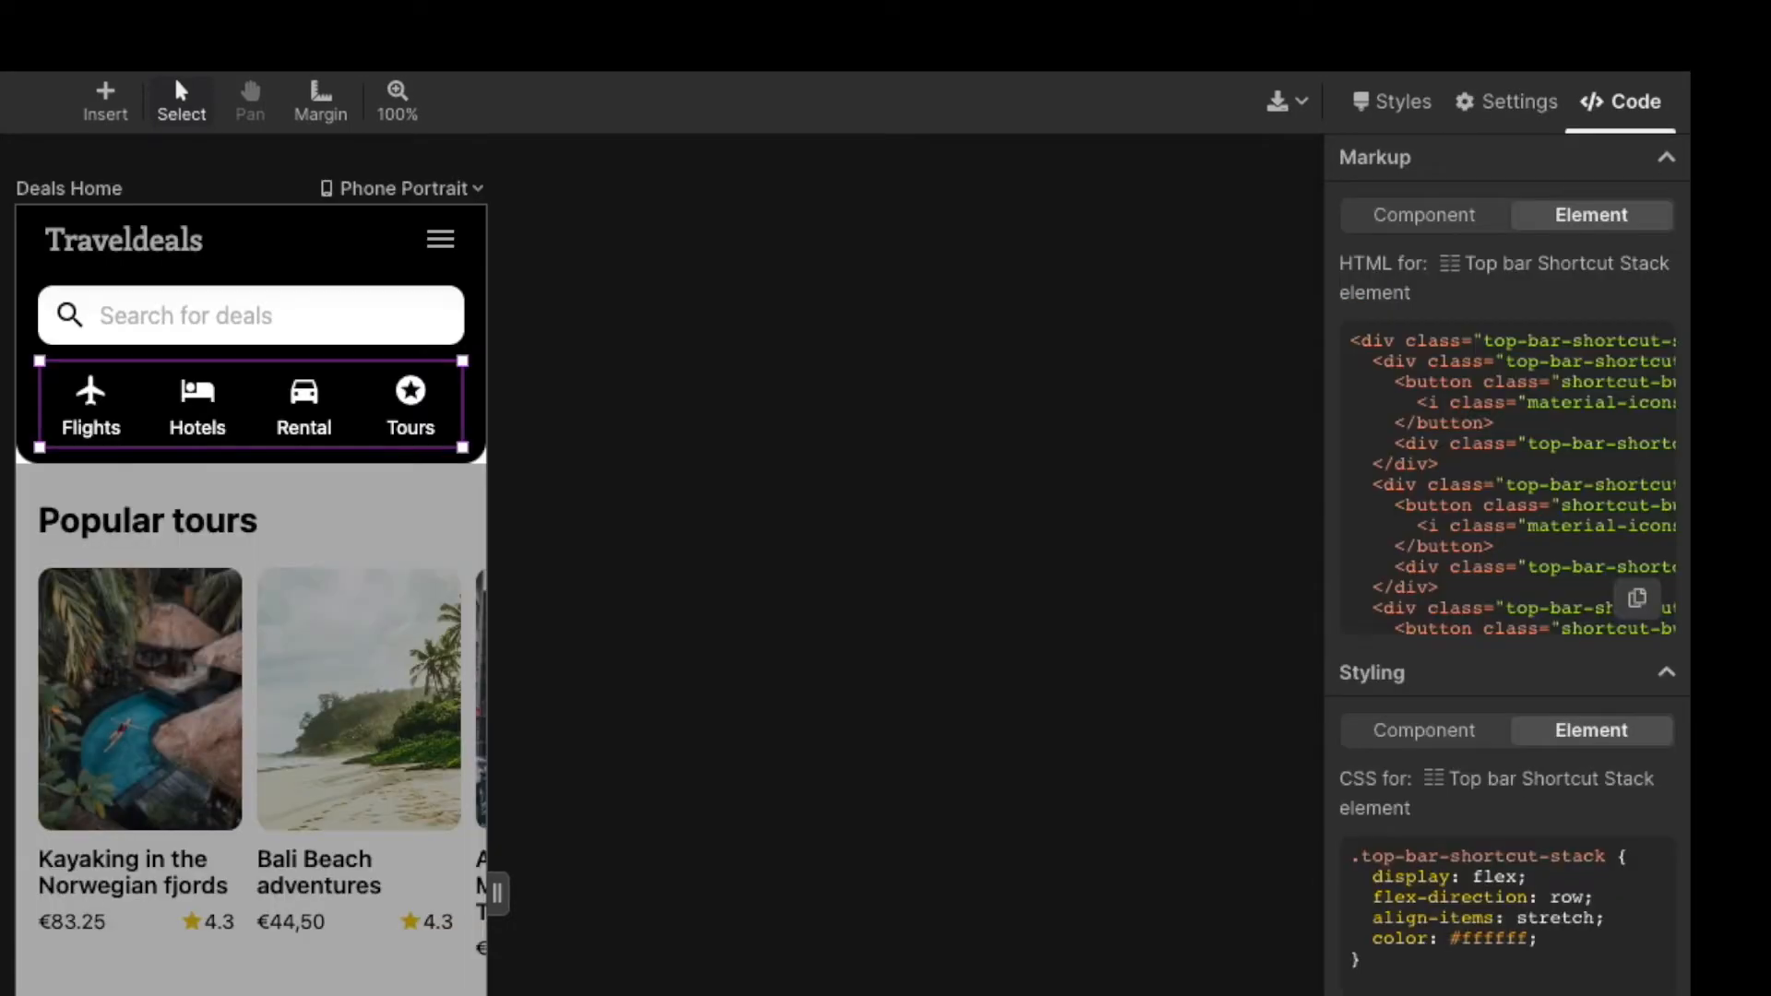
- Examine the HTML of the Top bar Shortcut Stack element and the CSS of the whole Search and Shortcuts component
scroll(1424, 456, down, 5)
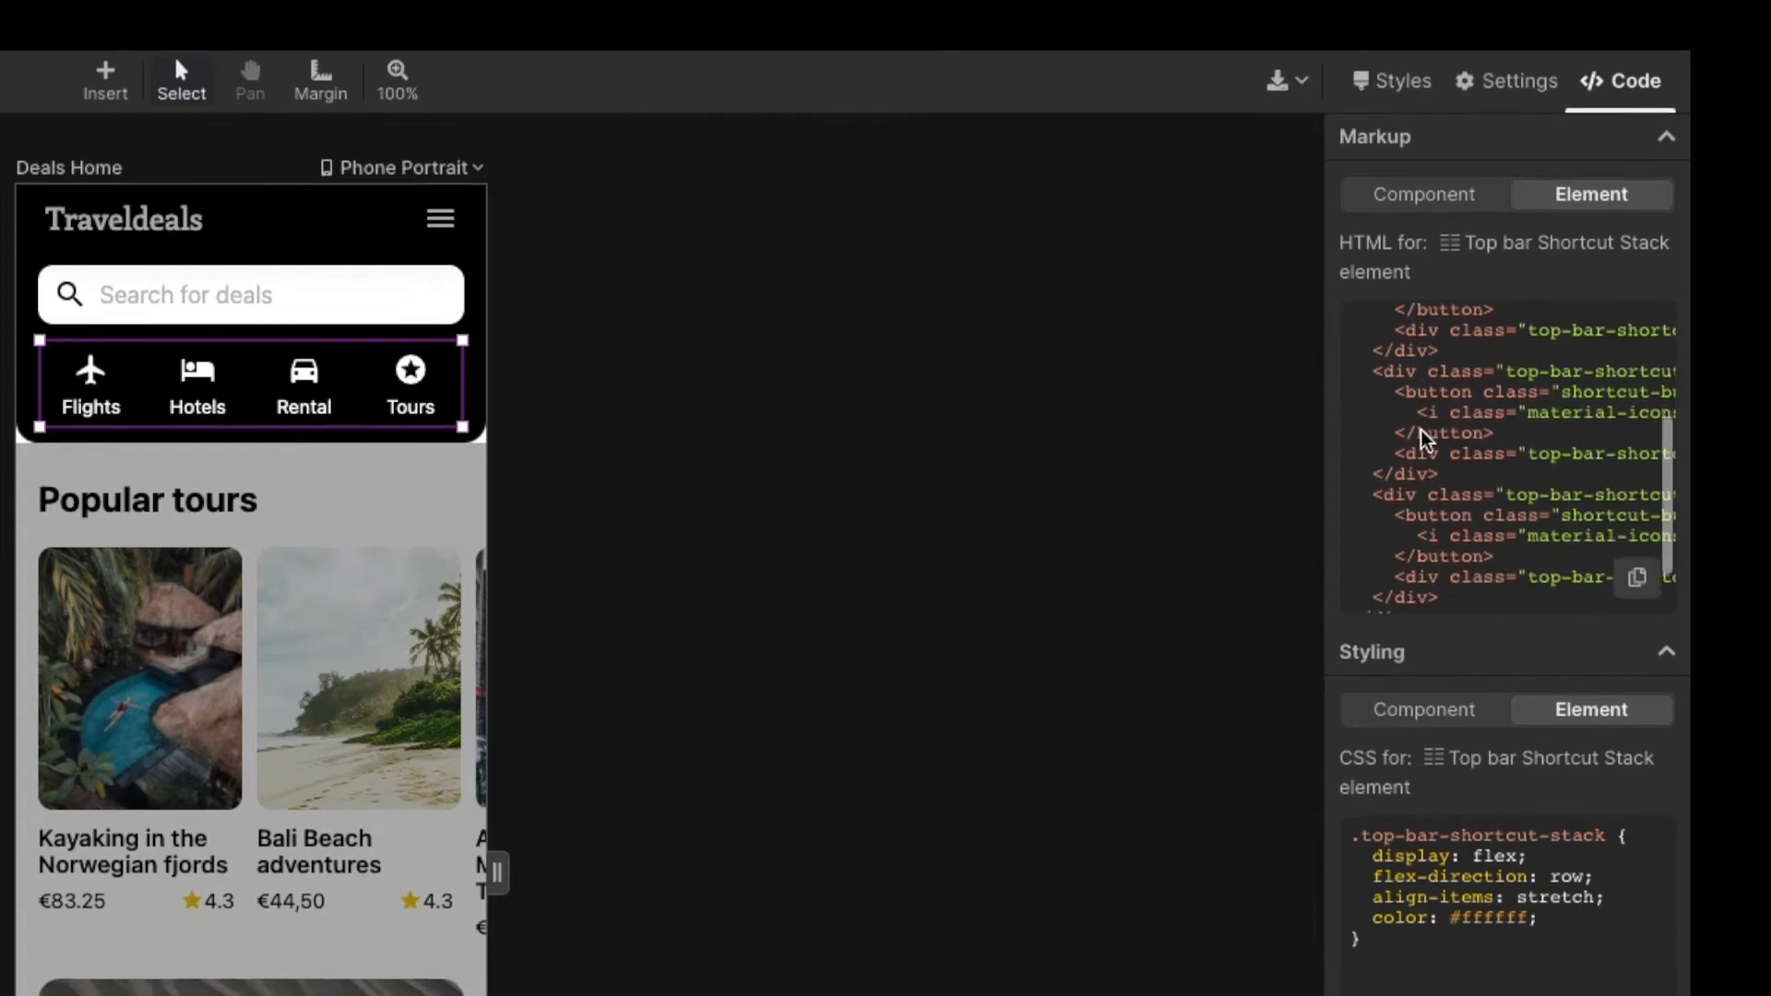
click(1420, 590)
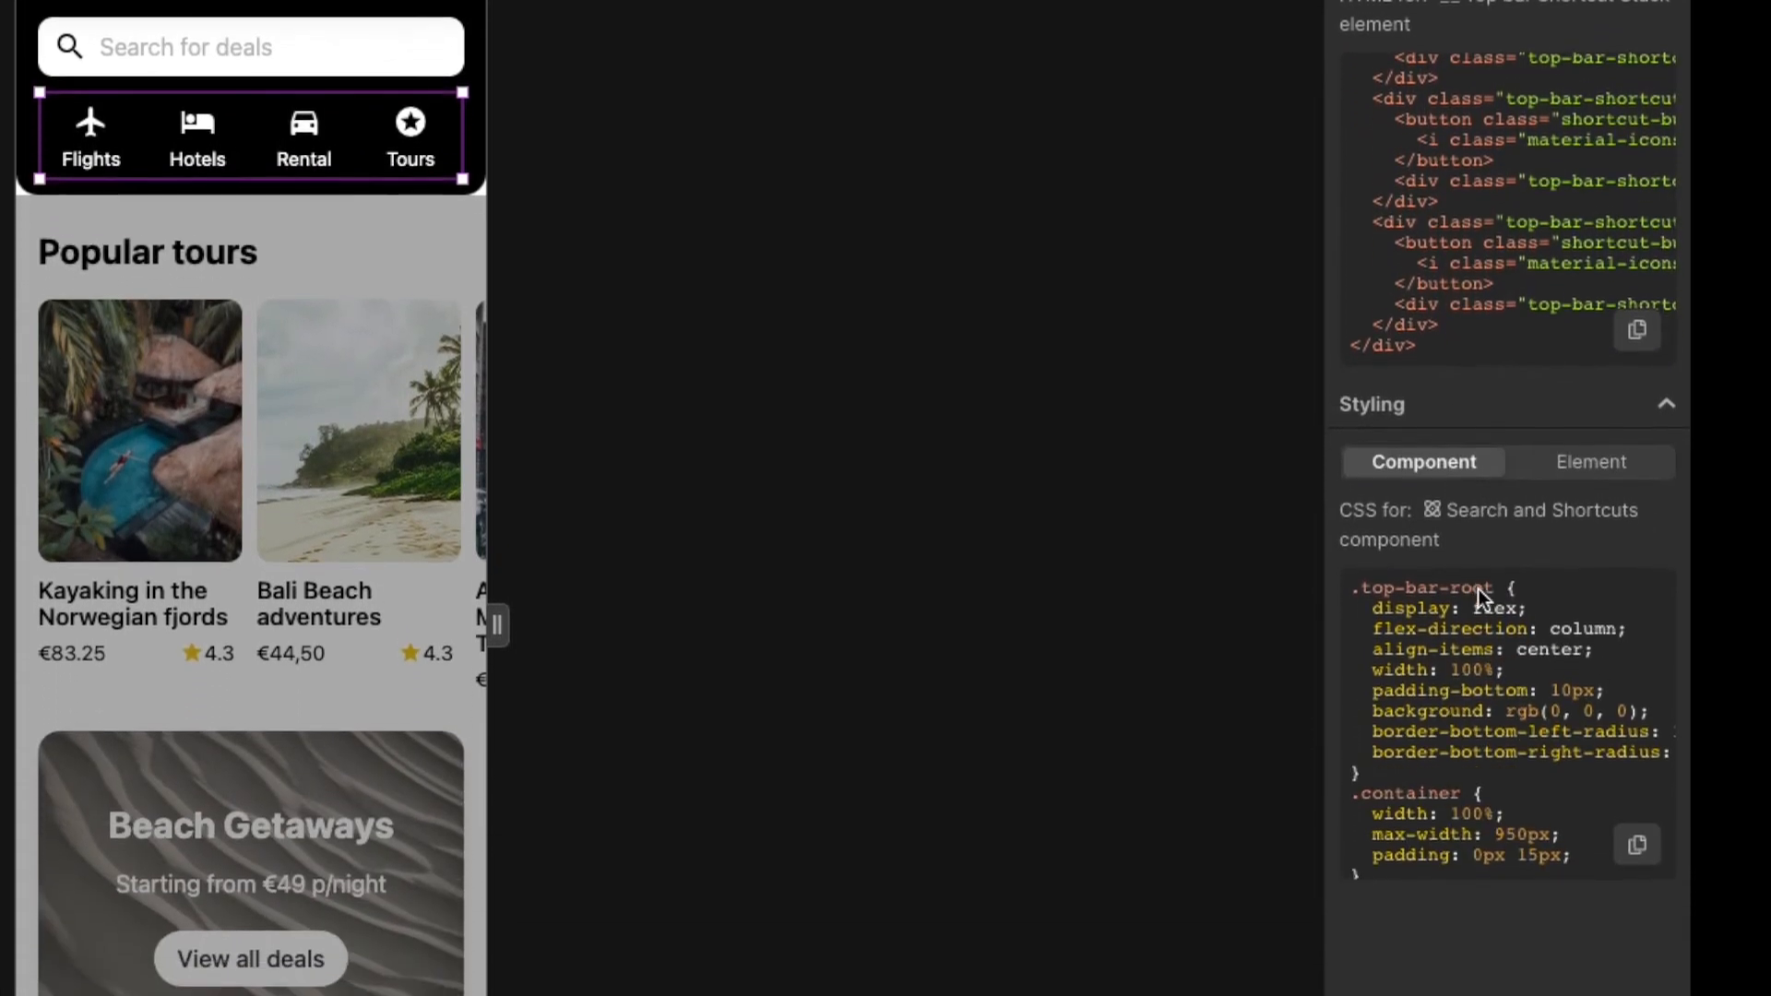
scroll(1485, 784, down, 4)
scroll(1485, 585, down, 5)
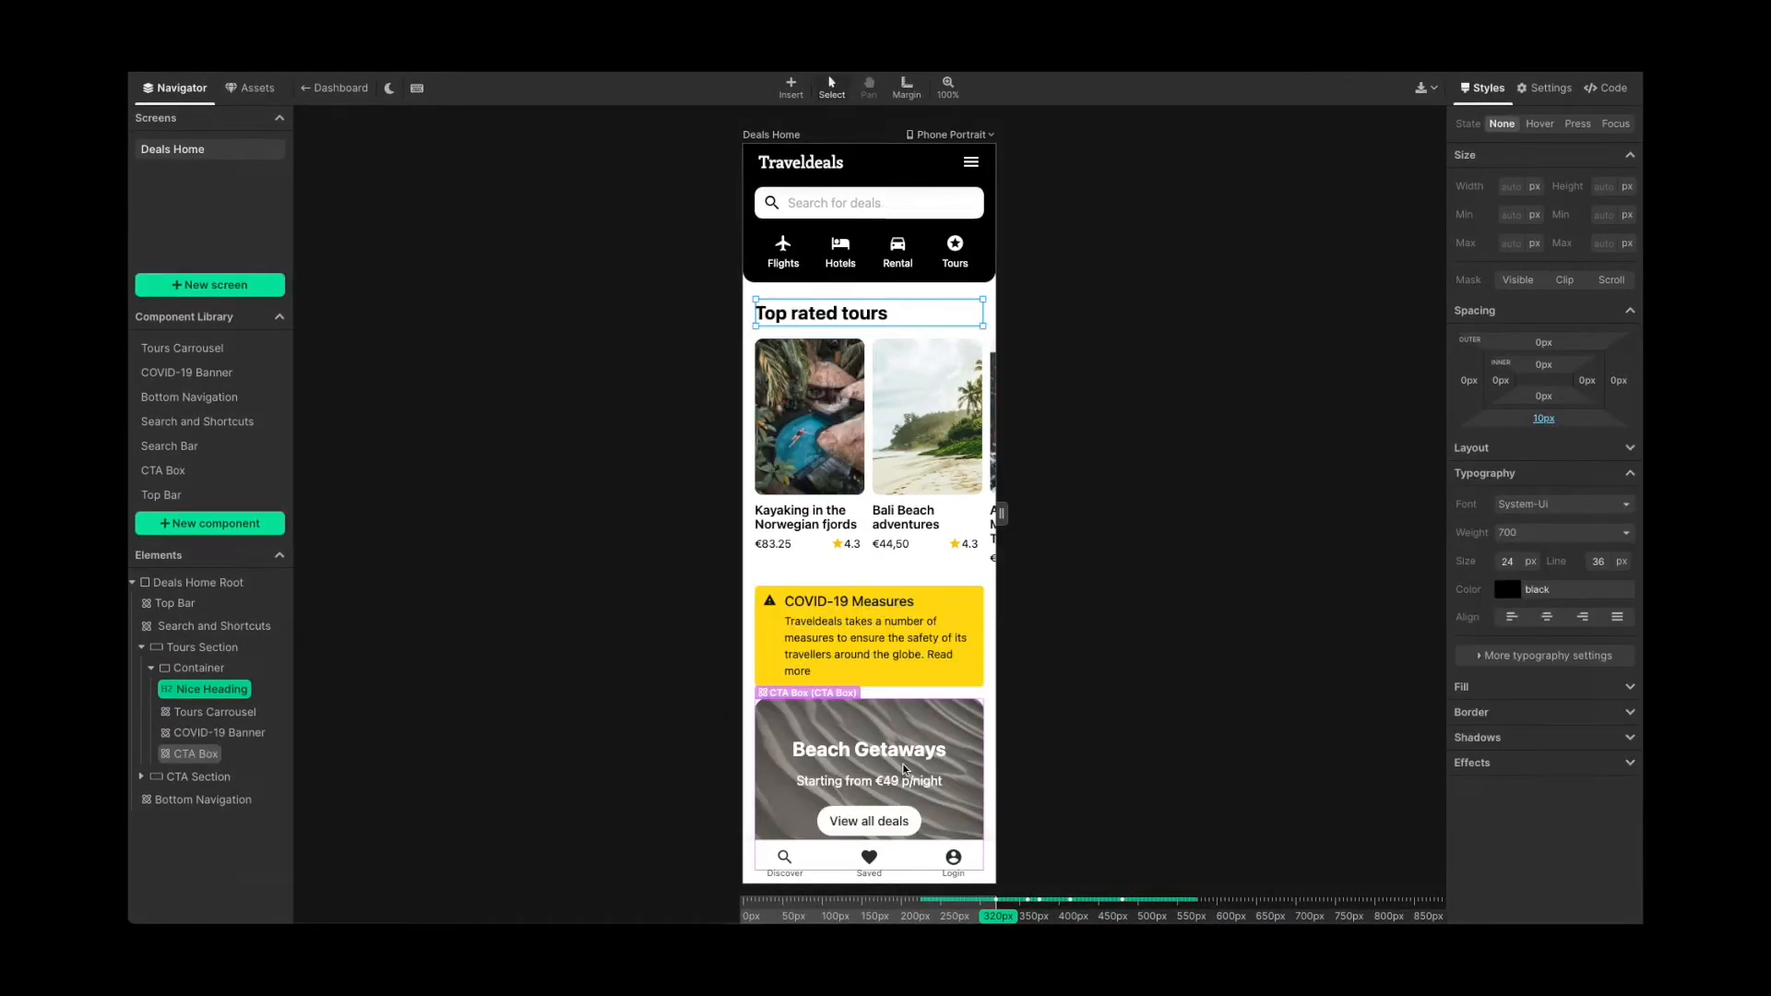
- Move the CTA Box above the COVID-19 Banner and change the tours section heading to "Top rated tours"
click(900, 764)
drag(900, 763, 904, 609)
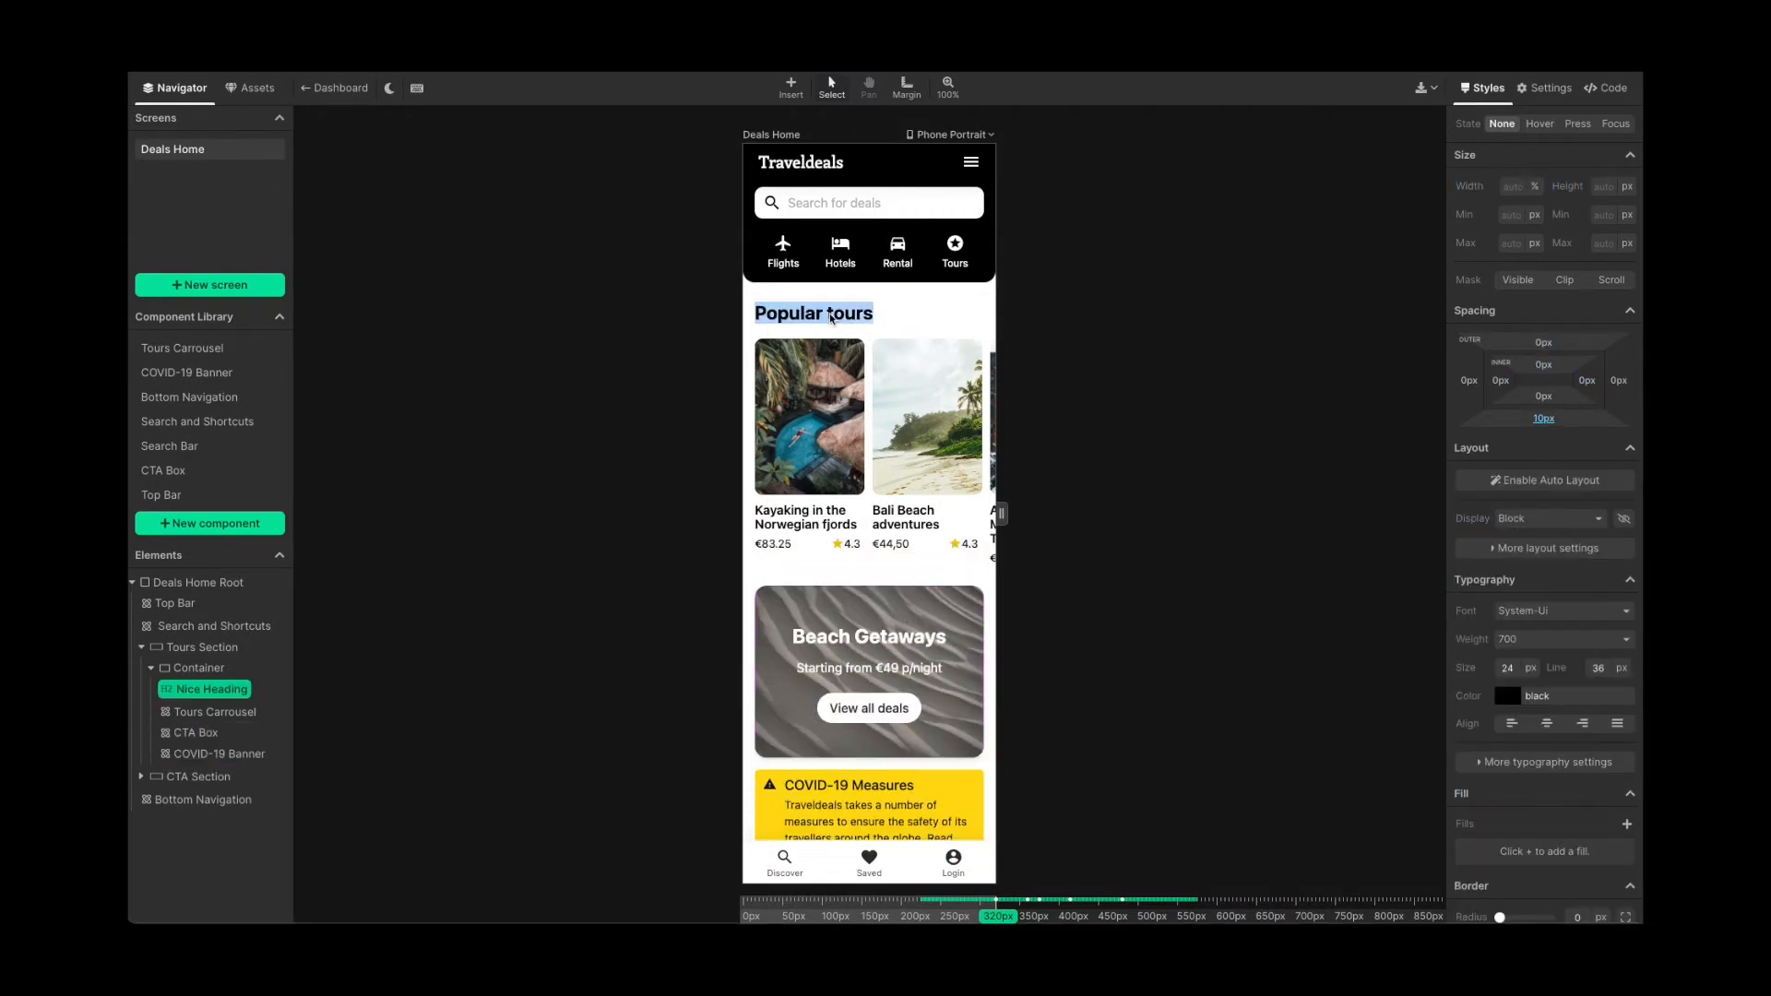
text(Top rated tours)
- Adjust the CTA Box to a height of about 205 px with about 30 px of outer spacing above it
click(900, 576)
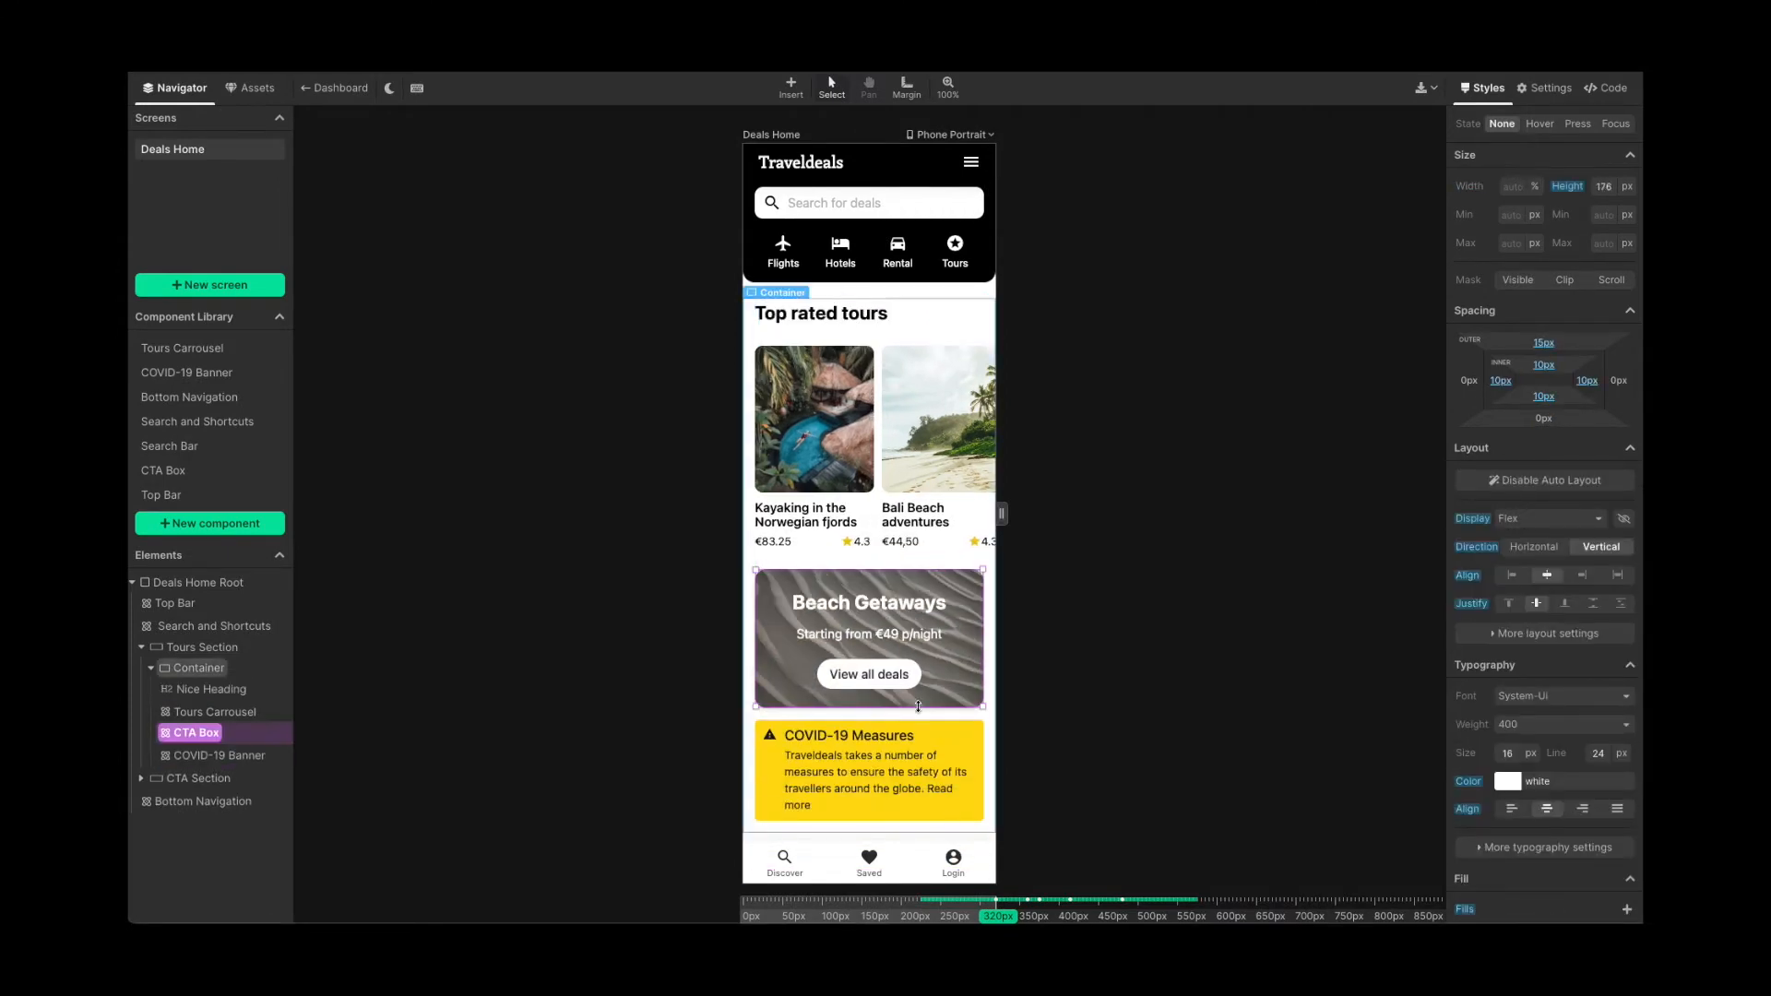
drag(900, 571, 900, 584)
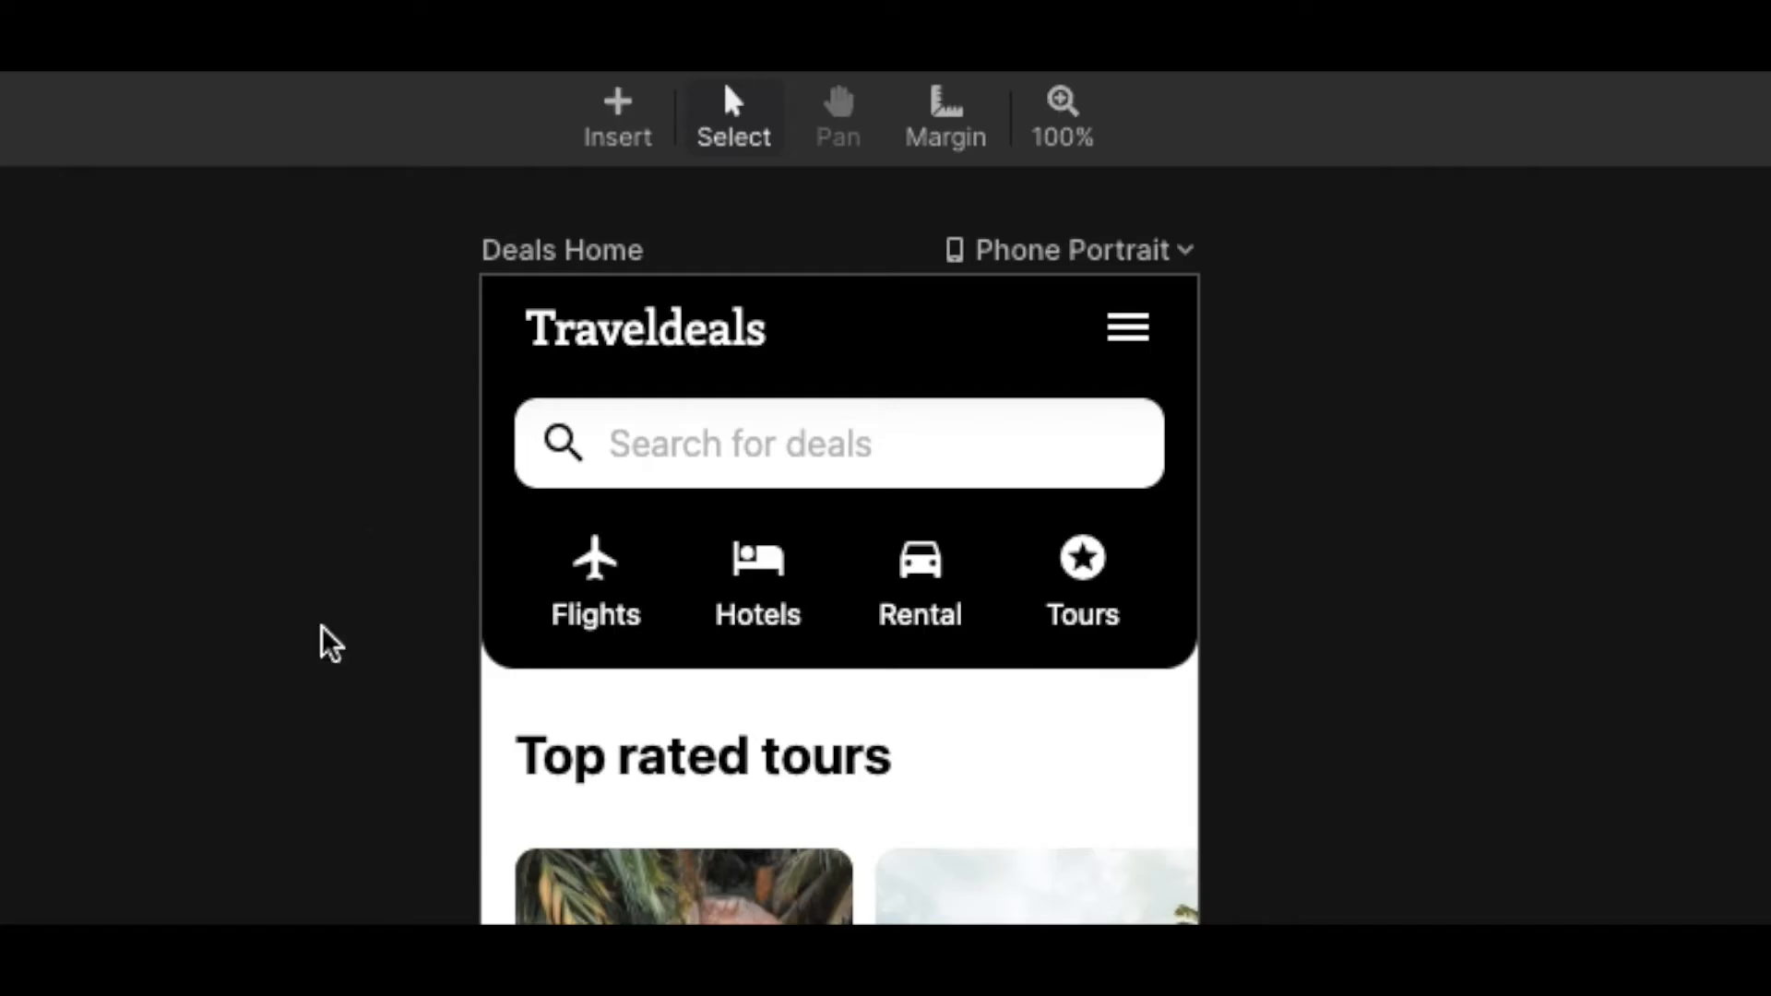
- Browse the insertable elements, search for "icon", and insert an Icon button into the Top Bar Nav Item
click(611, 129)
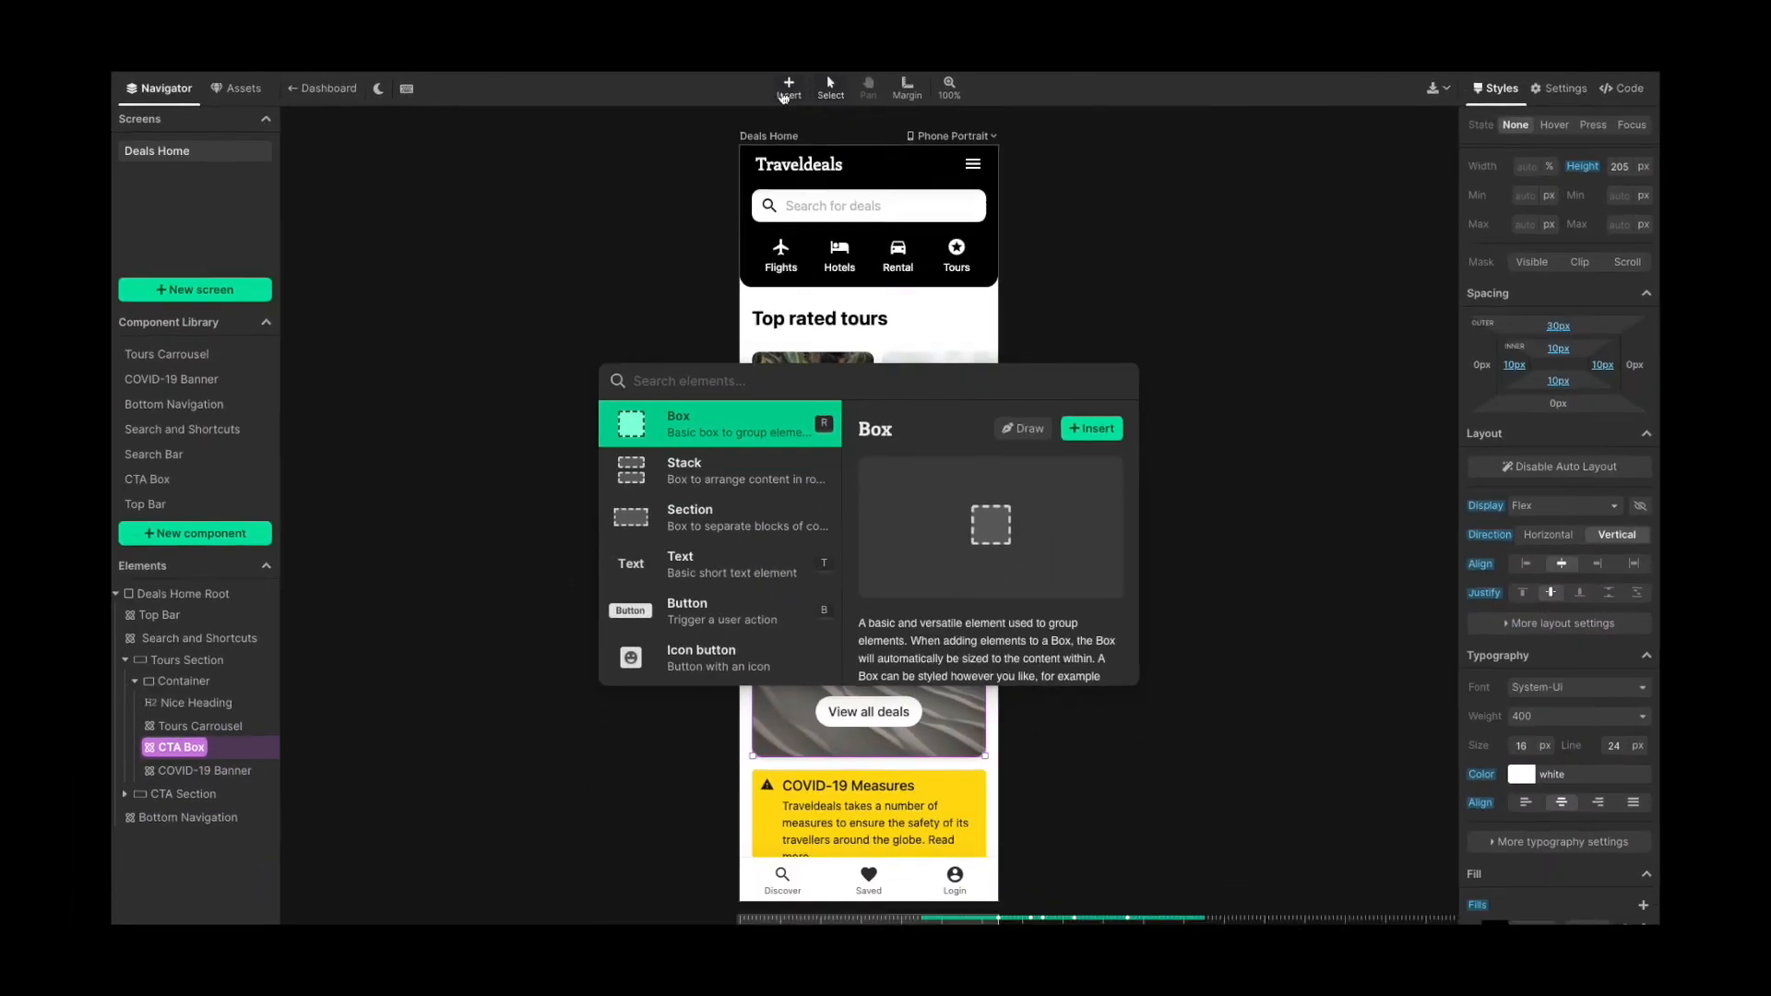
scroll(676, 629, down, 2)
scroll(735, 472, down, 10)
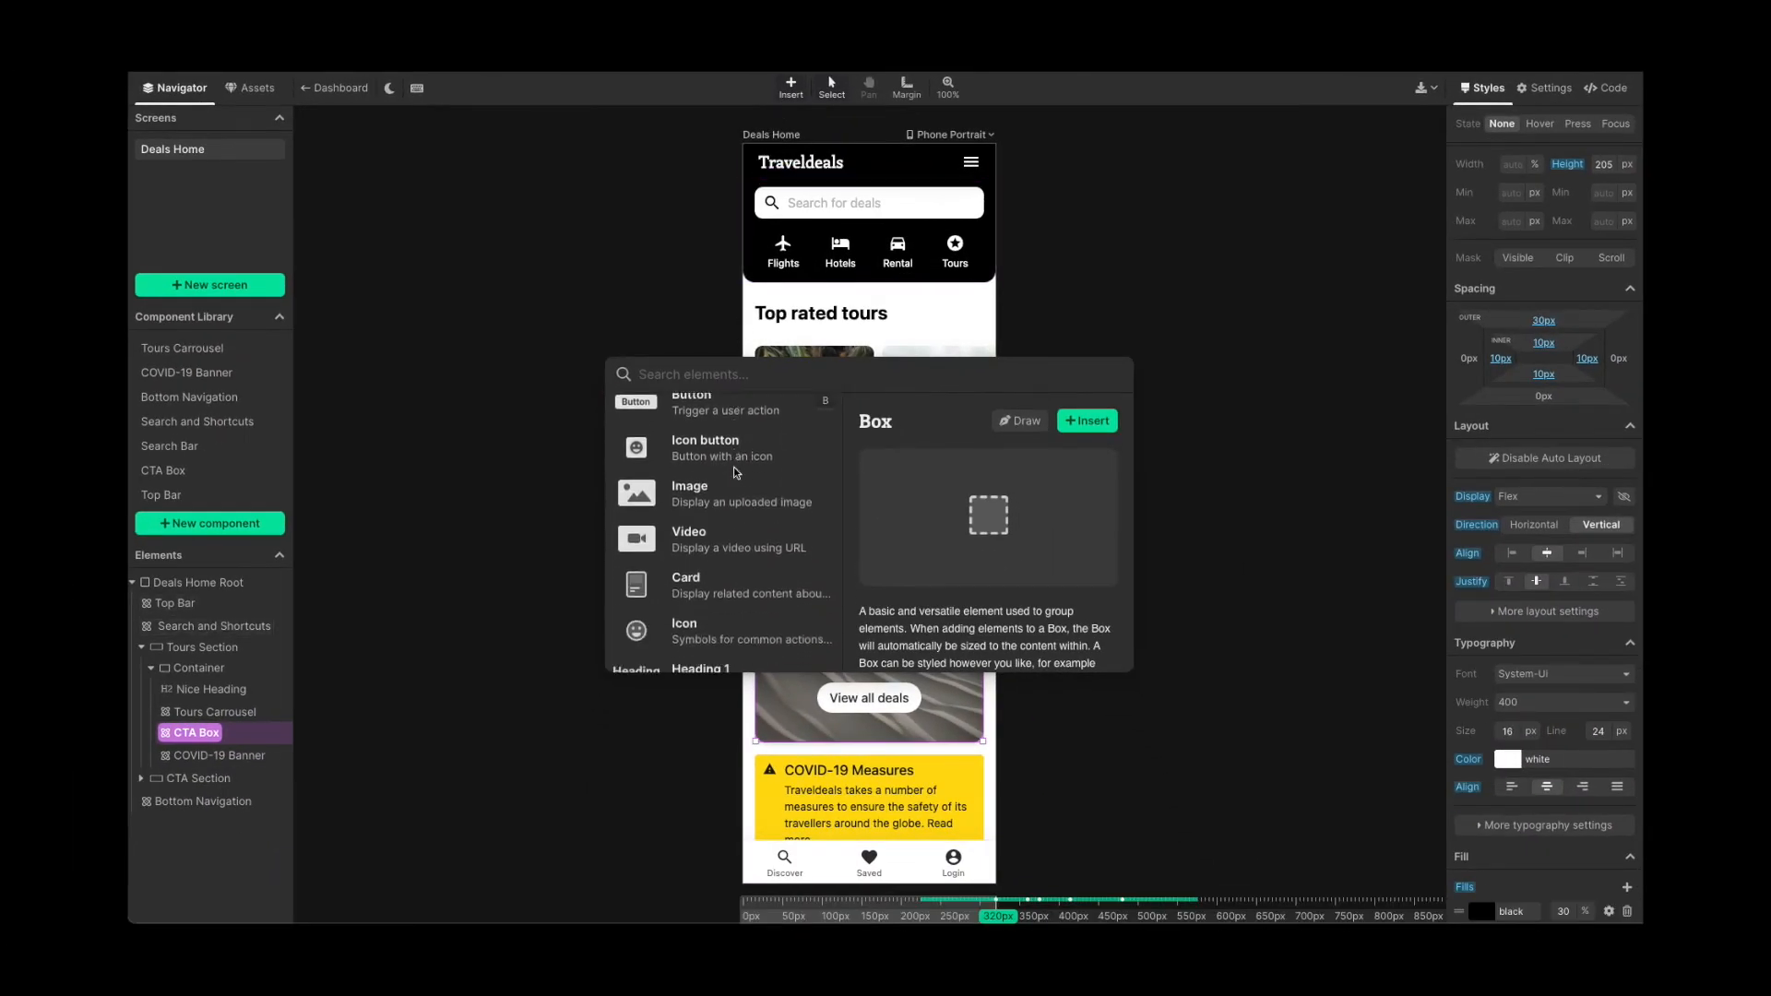
scroll(734, 471, down, 4)
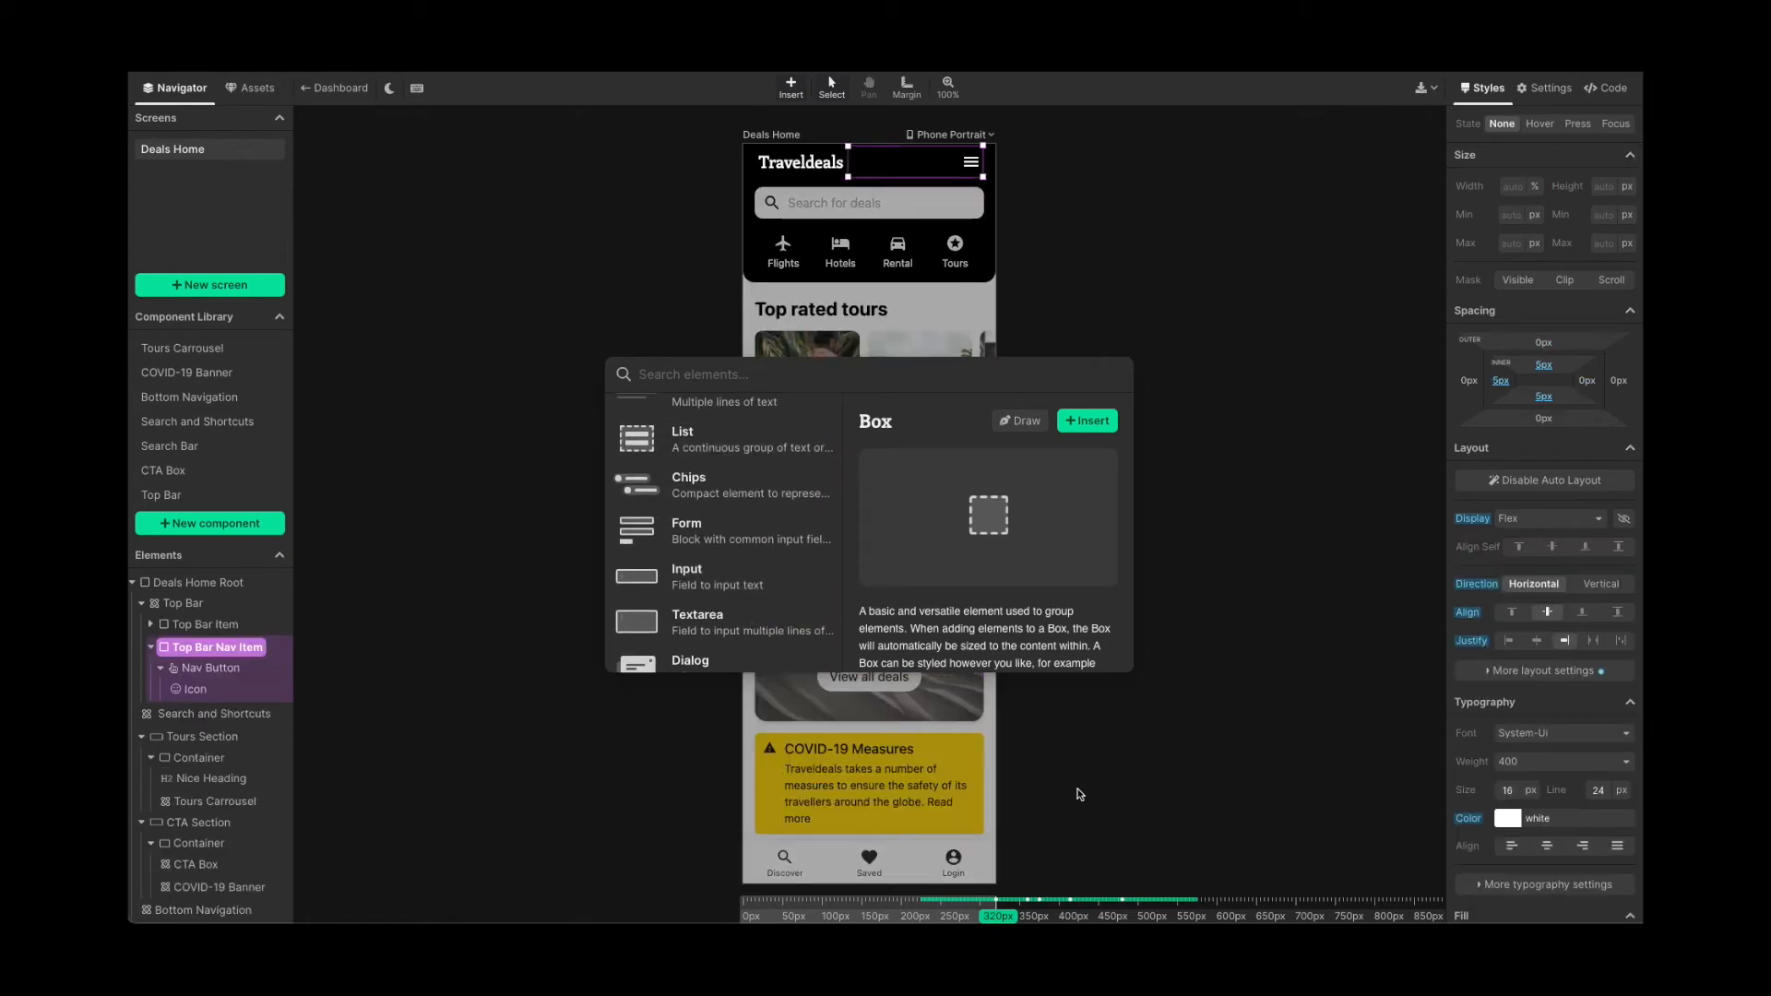
text(icon)
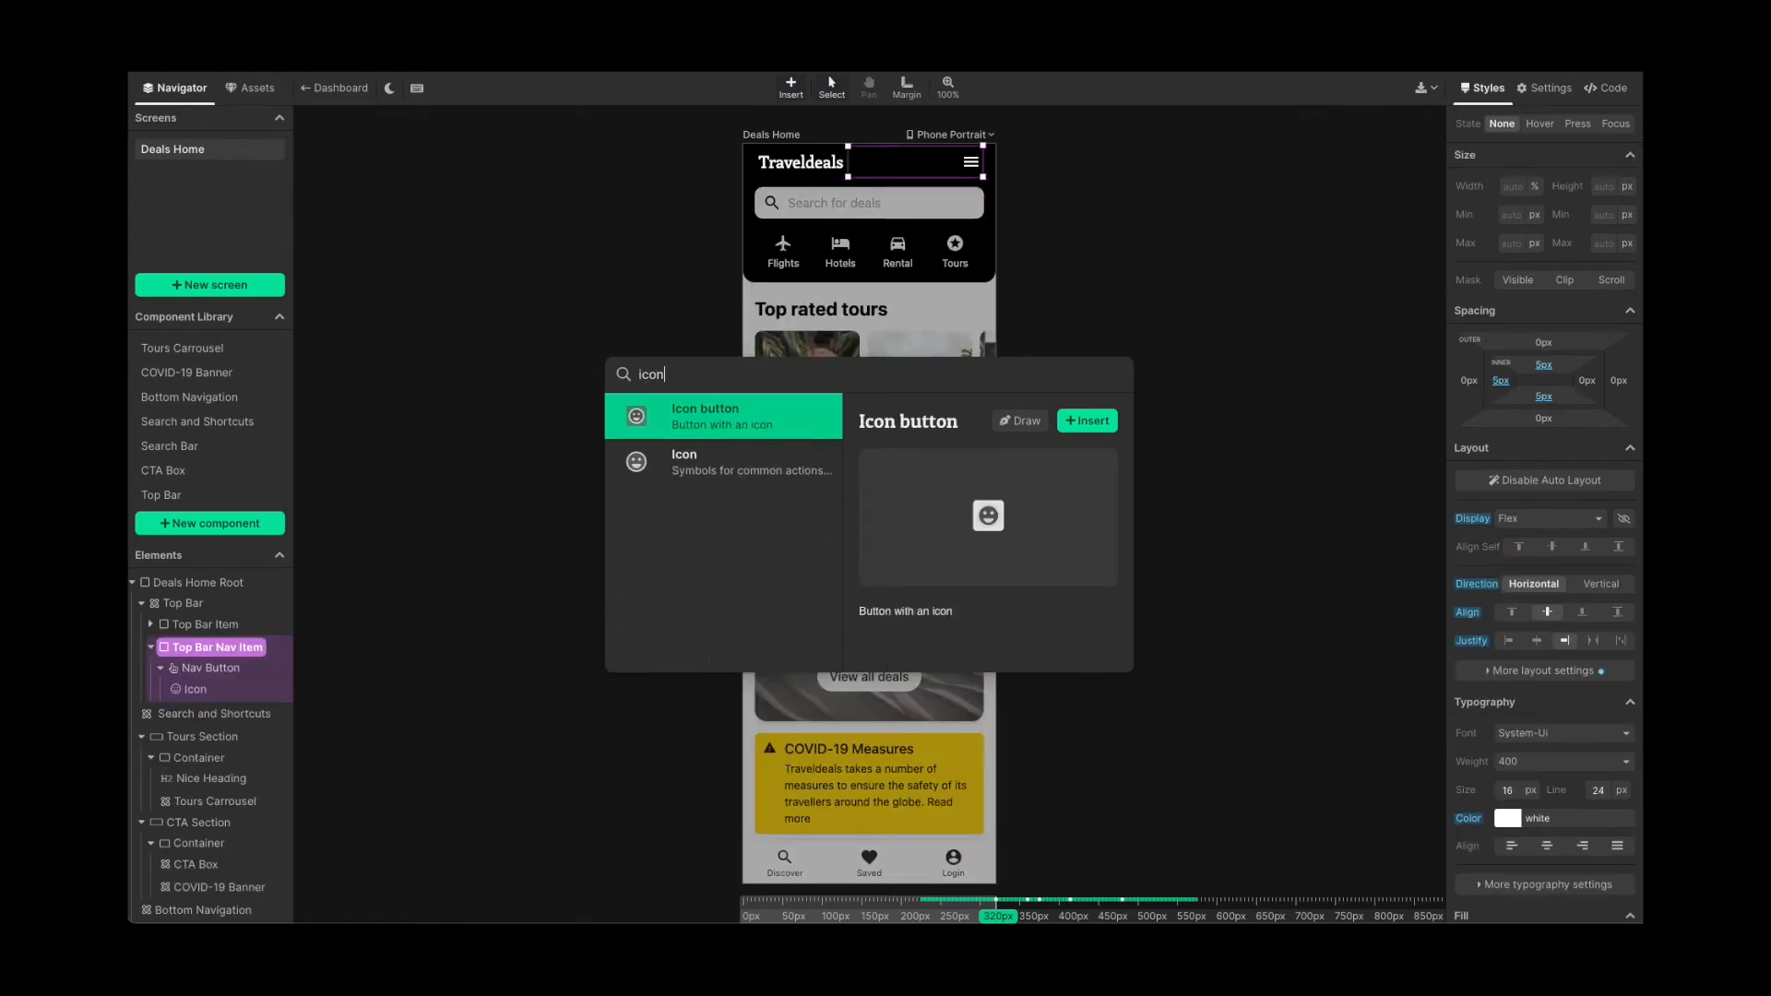
key(Return)
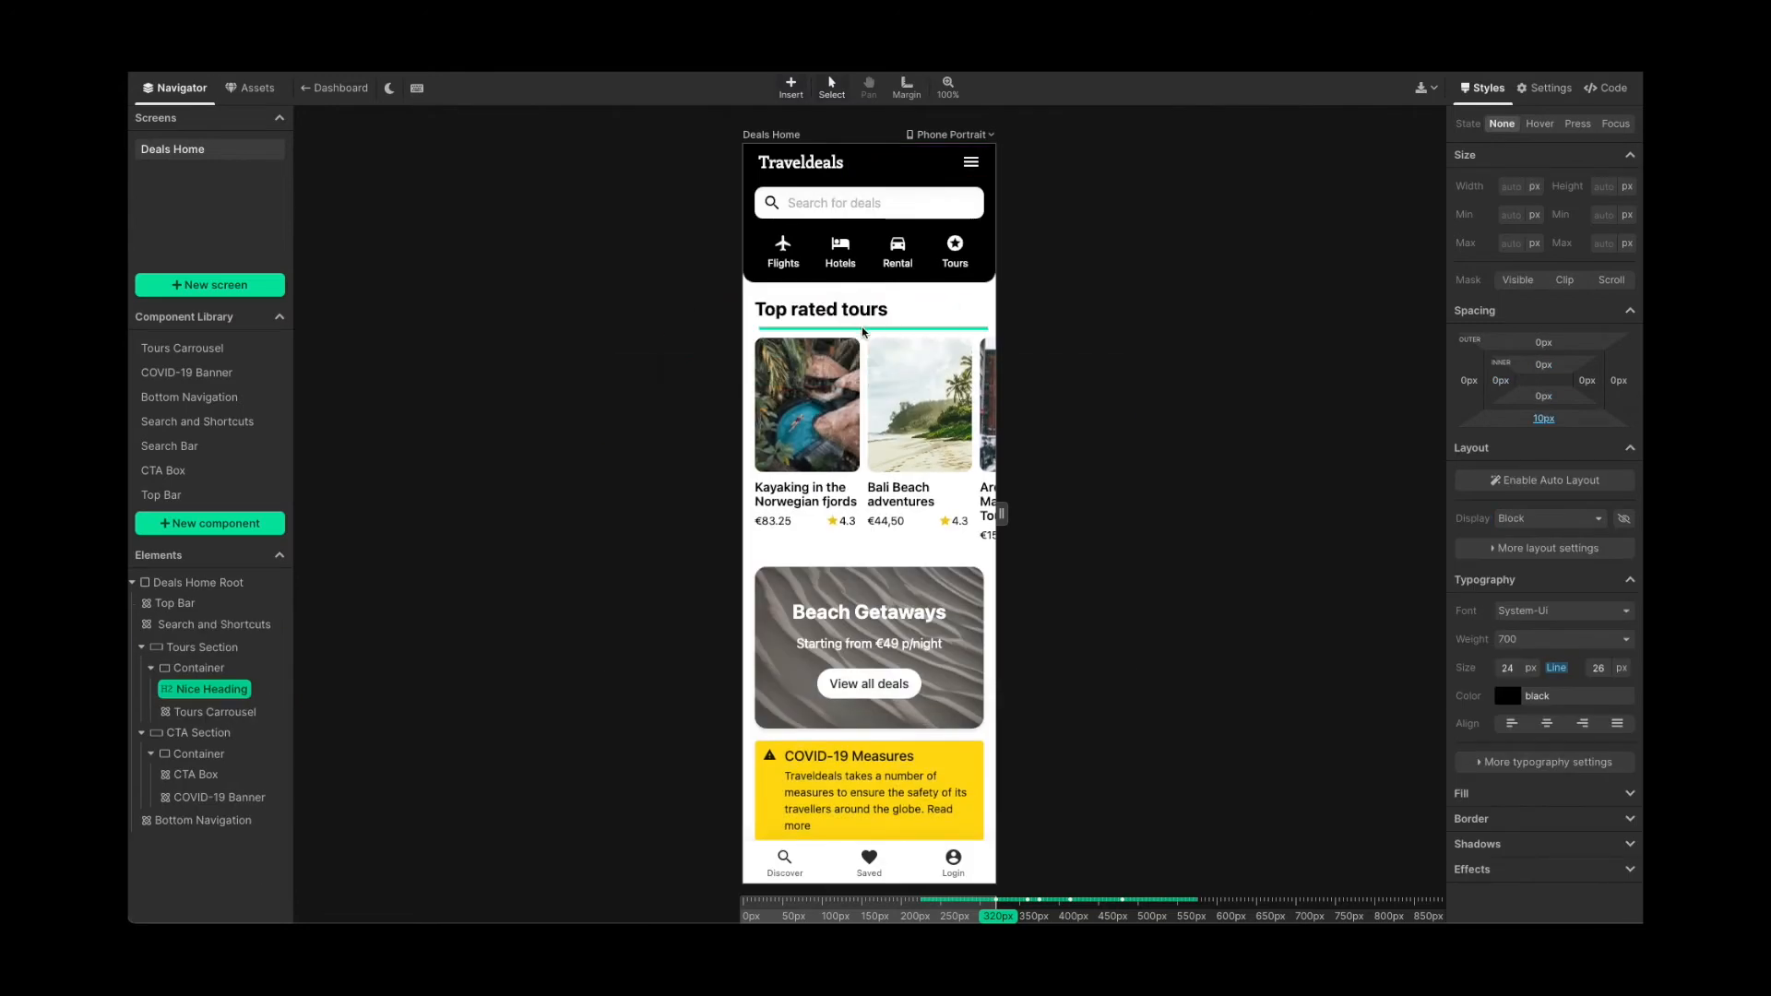
- Place a Text element between the "Top rated tours" heading and the Tours Carrousel
drag(862, 328, 863, 330)
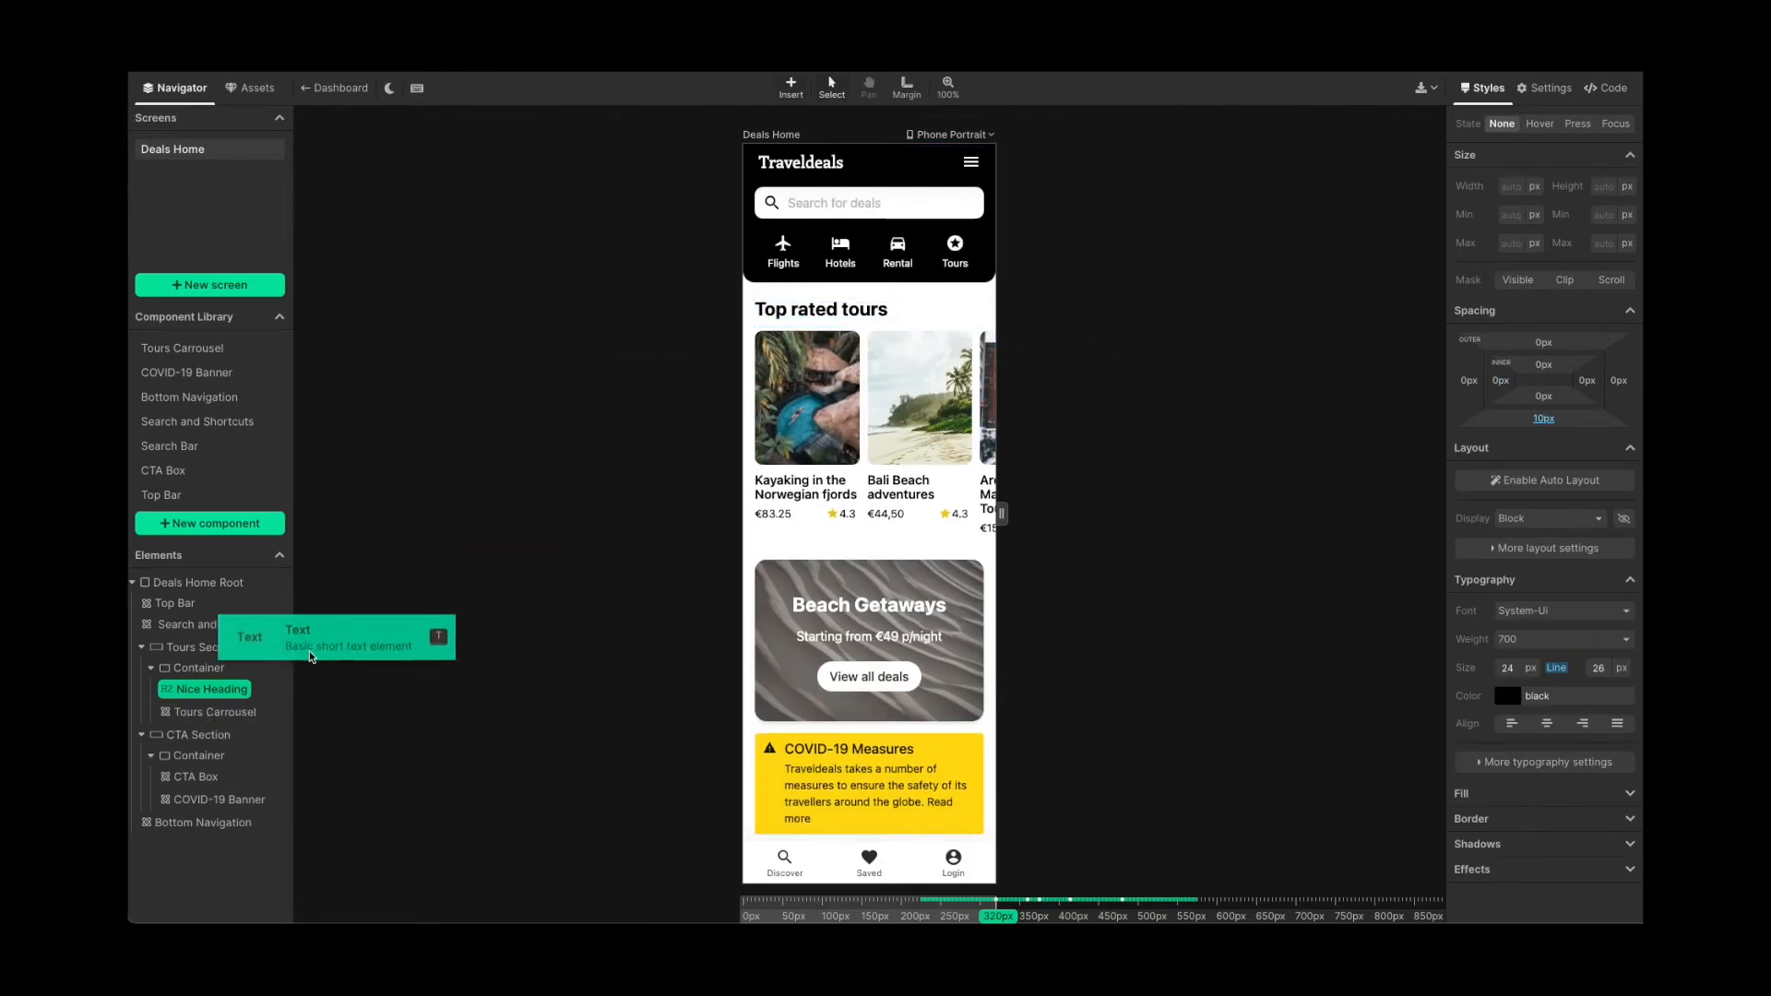
drag(316, 651, 206, 706)
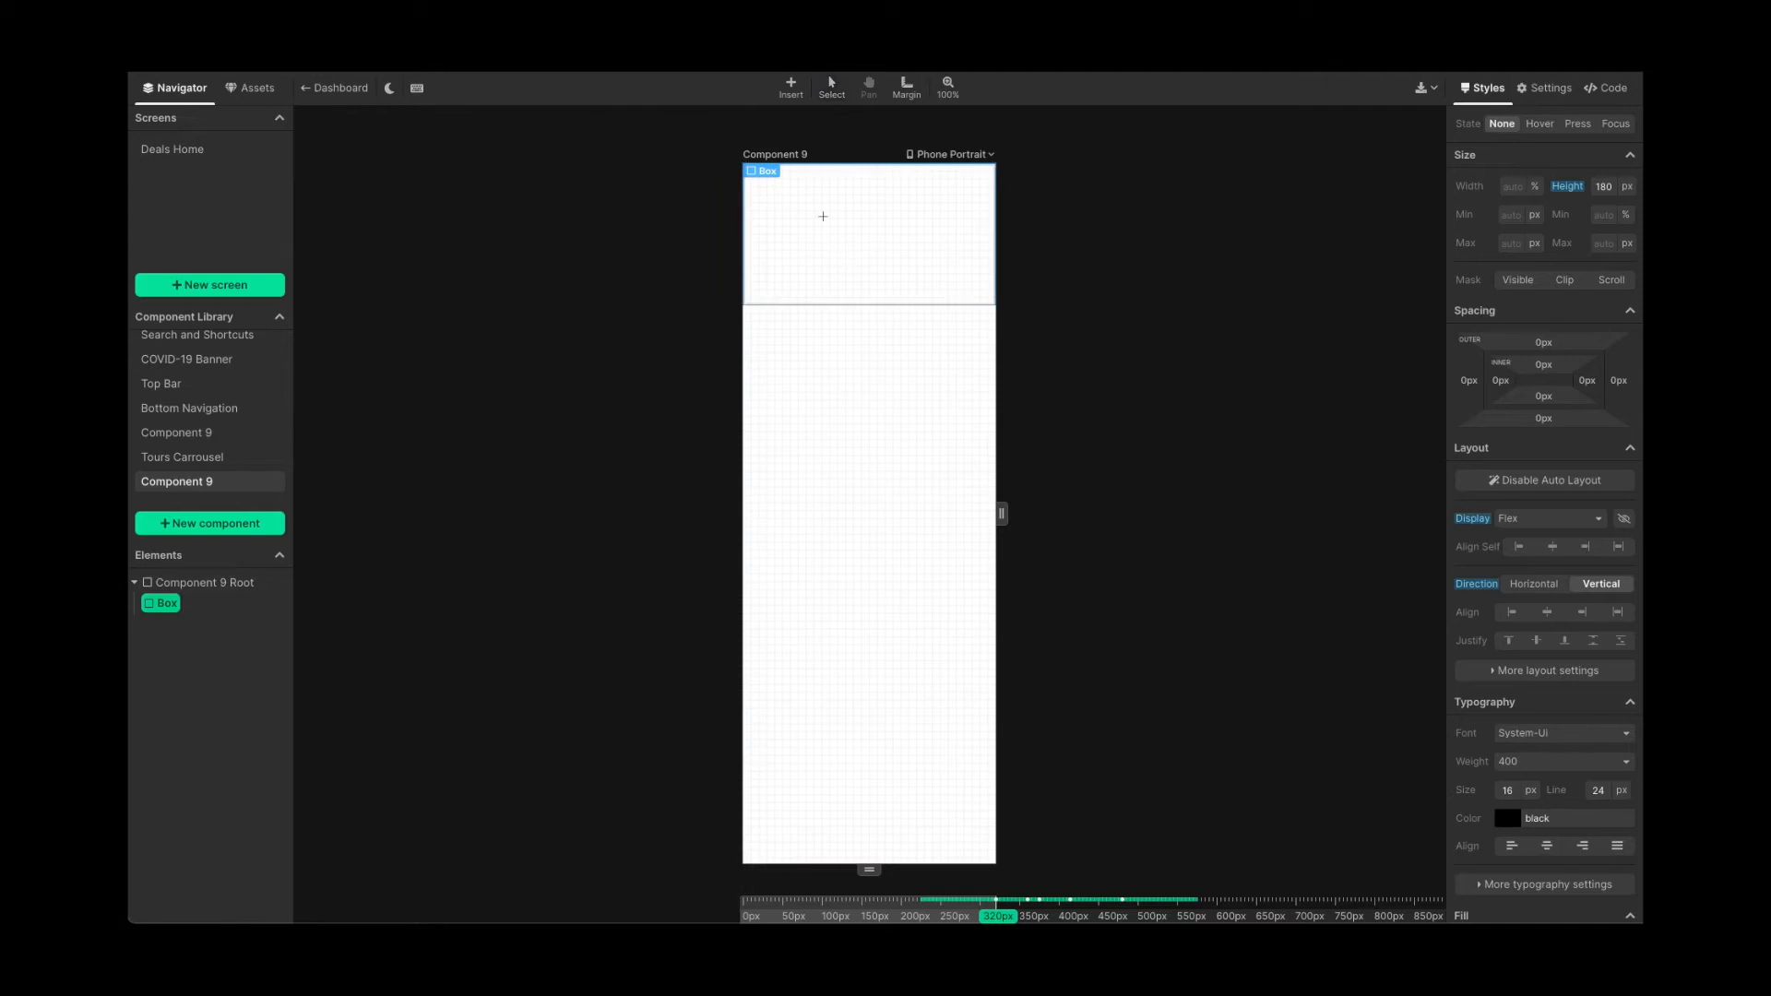
- Draw a button about 135 px wide and 43 px high in the box of Component 9, and select it
drag(815, 208, 923, 250)
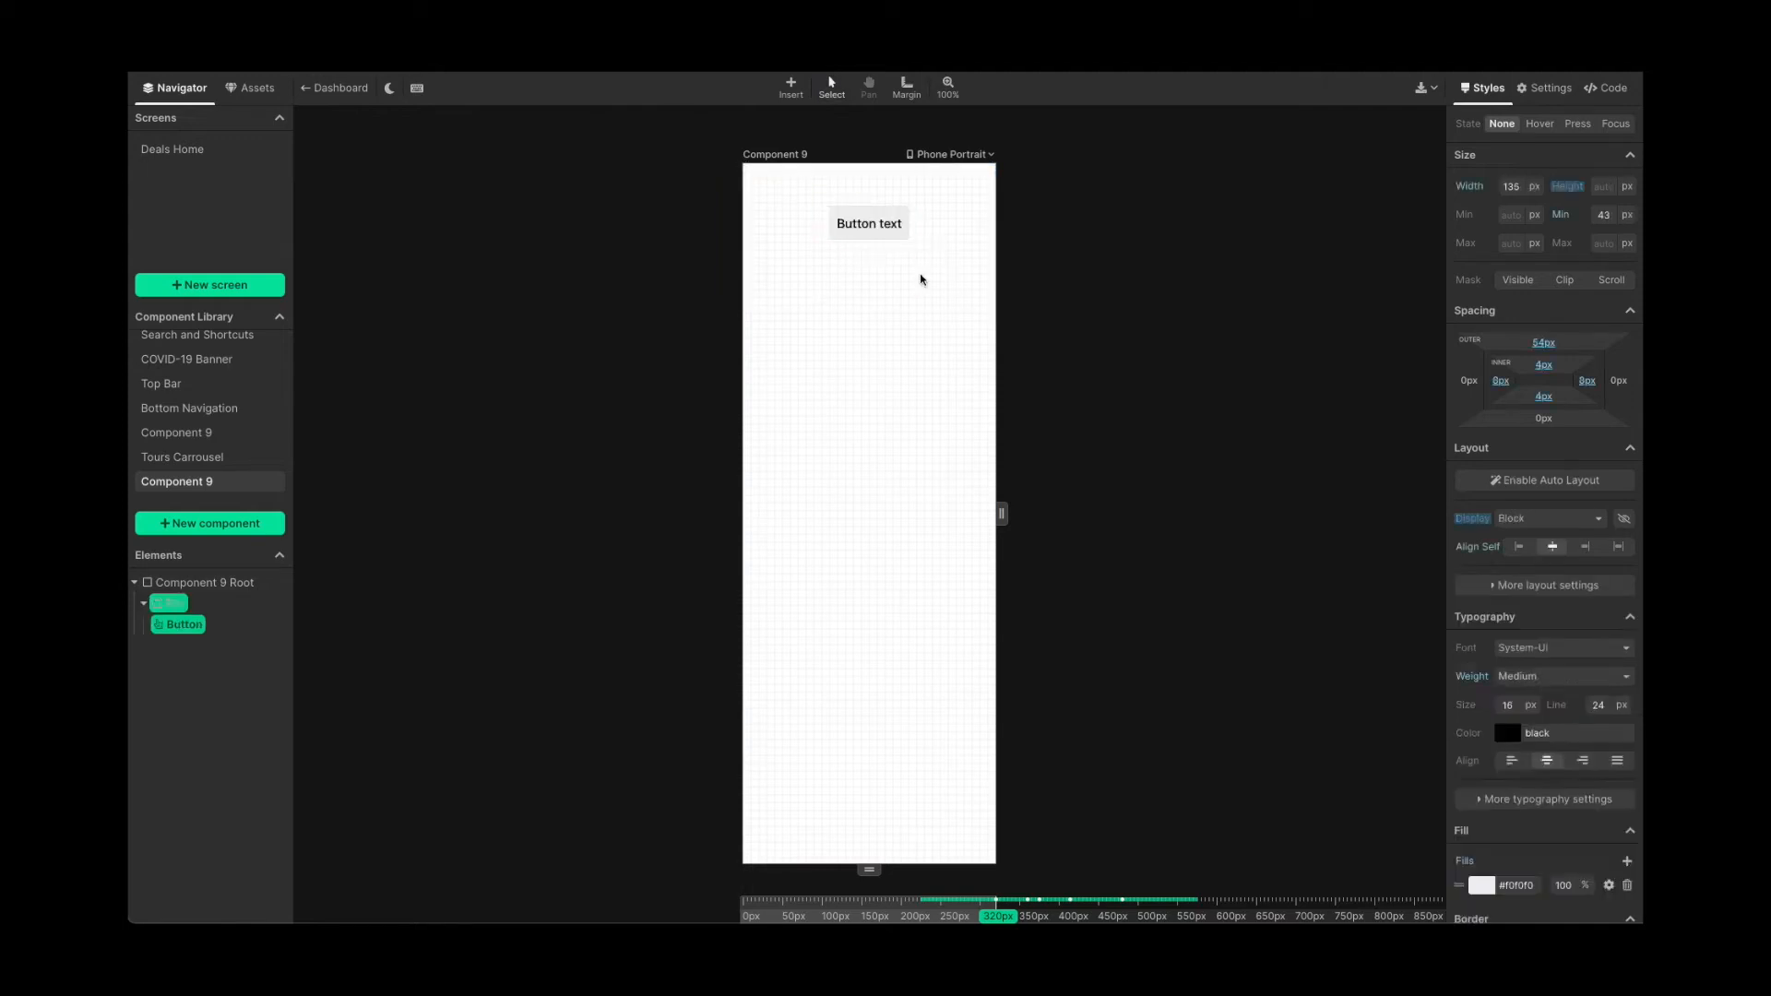
click(884, 228)
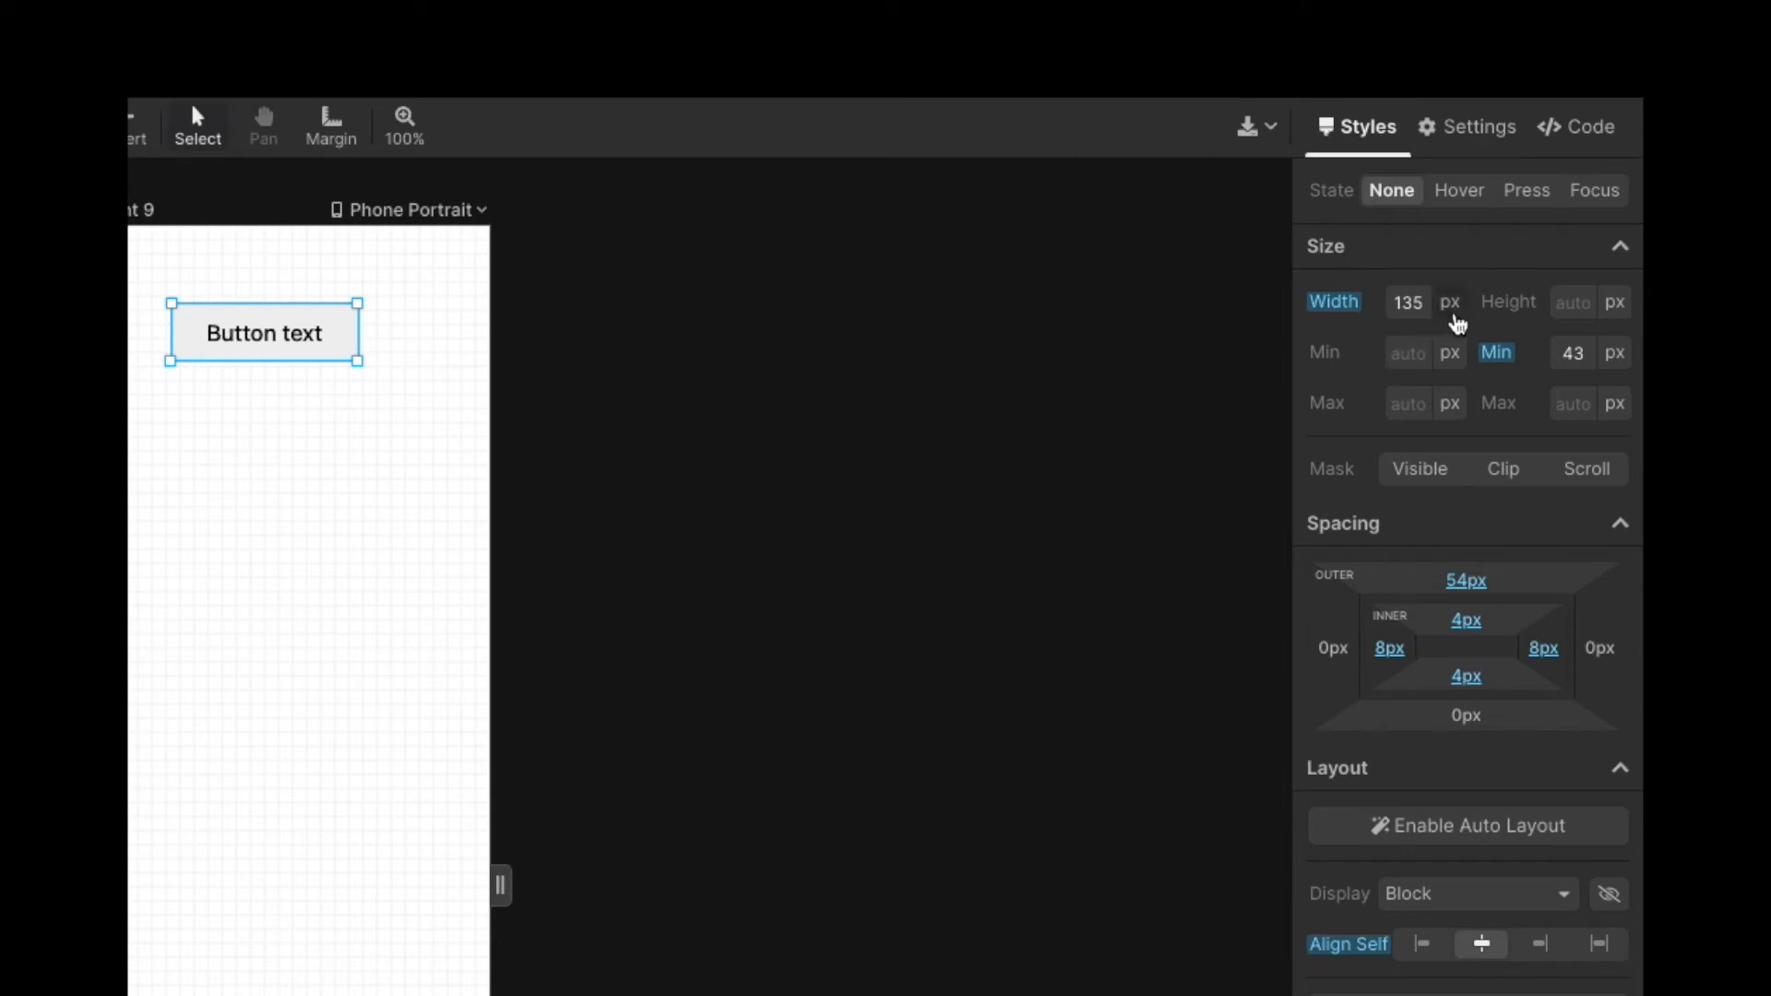
- Reset the button's width, adjust its outer top spacing, and set its inner spacing to 10 px on all sides
click(1456, 311)
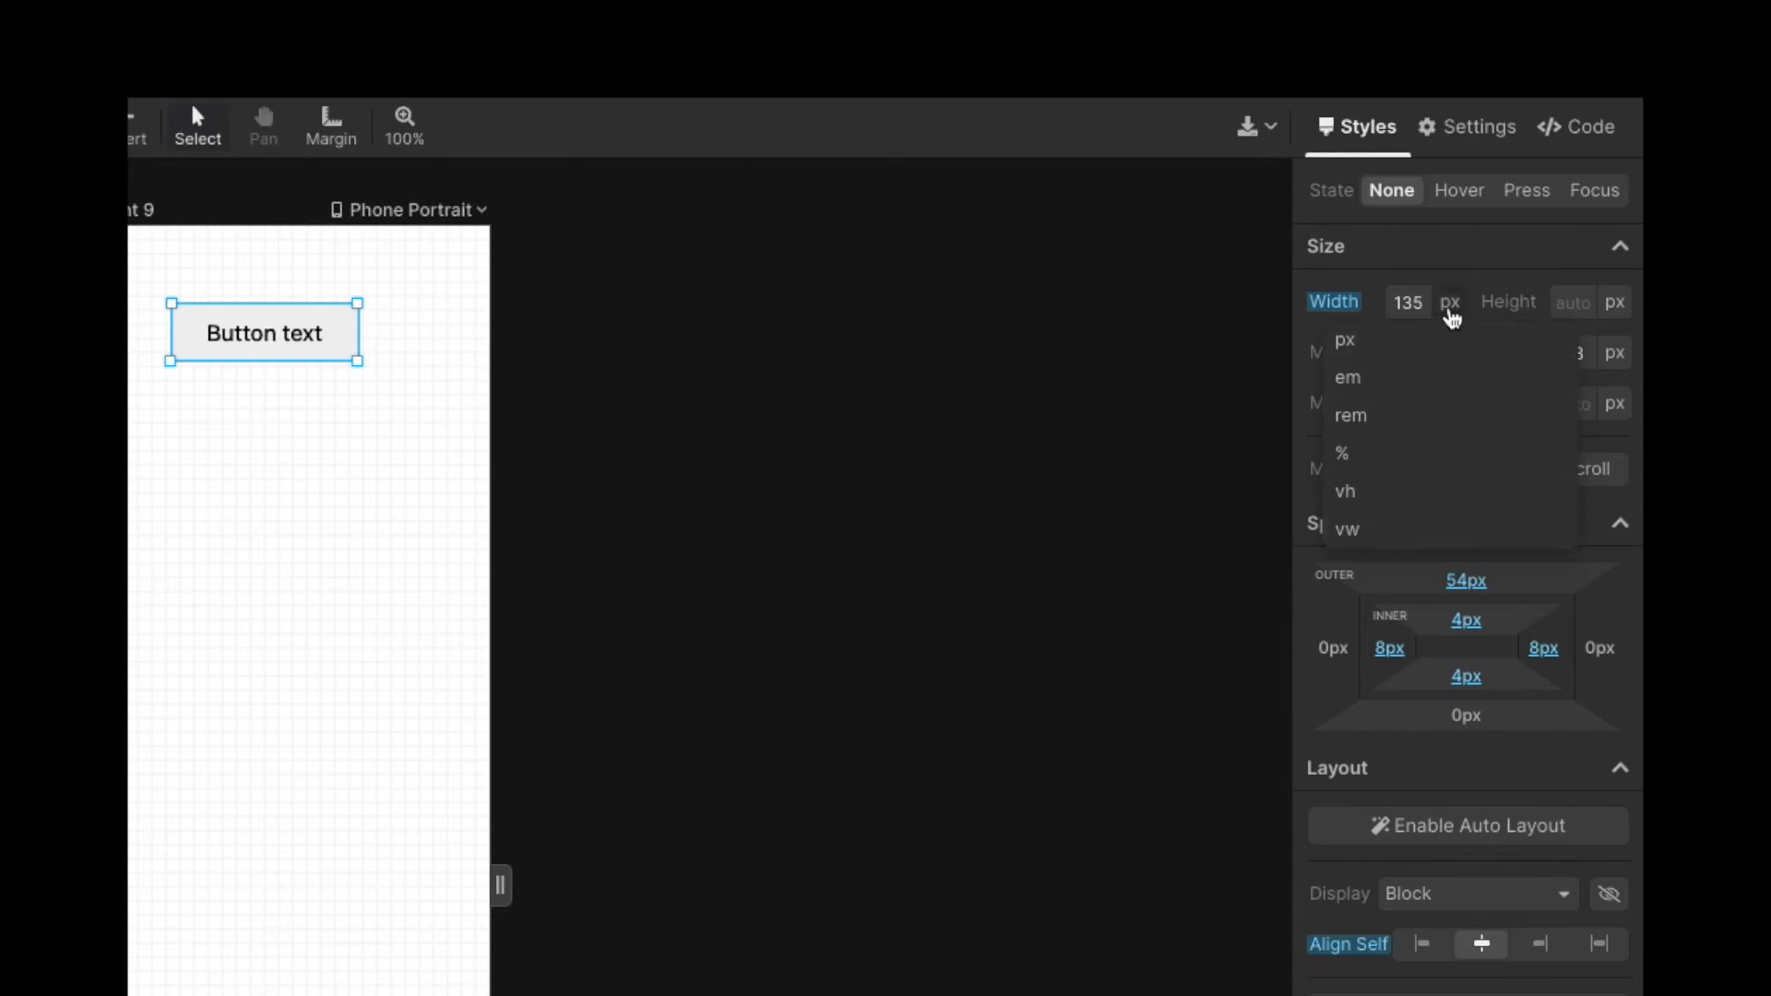
click(1450, 311)
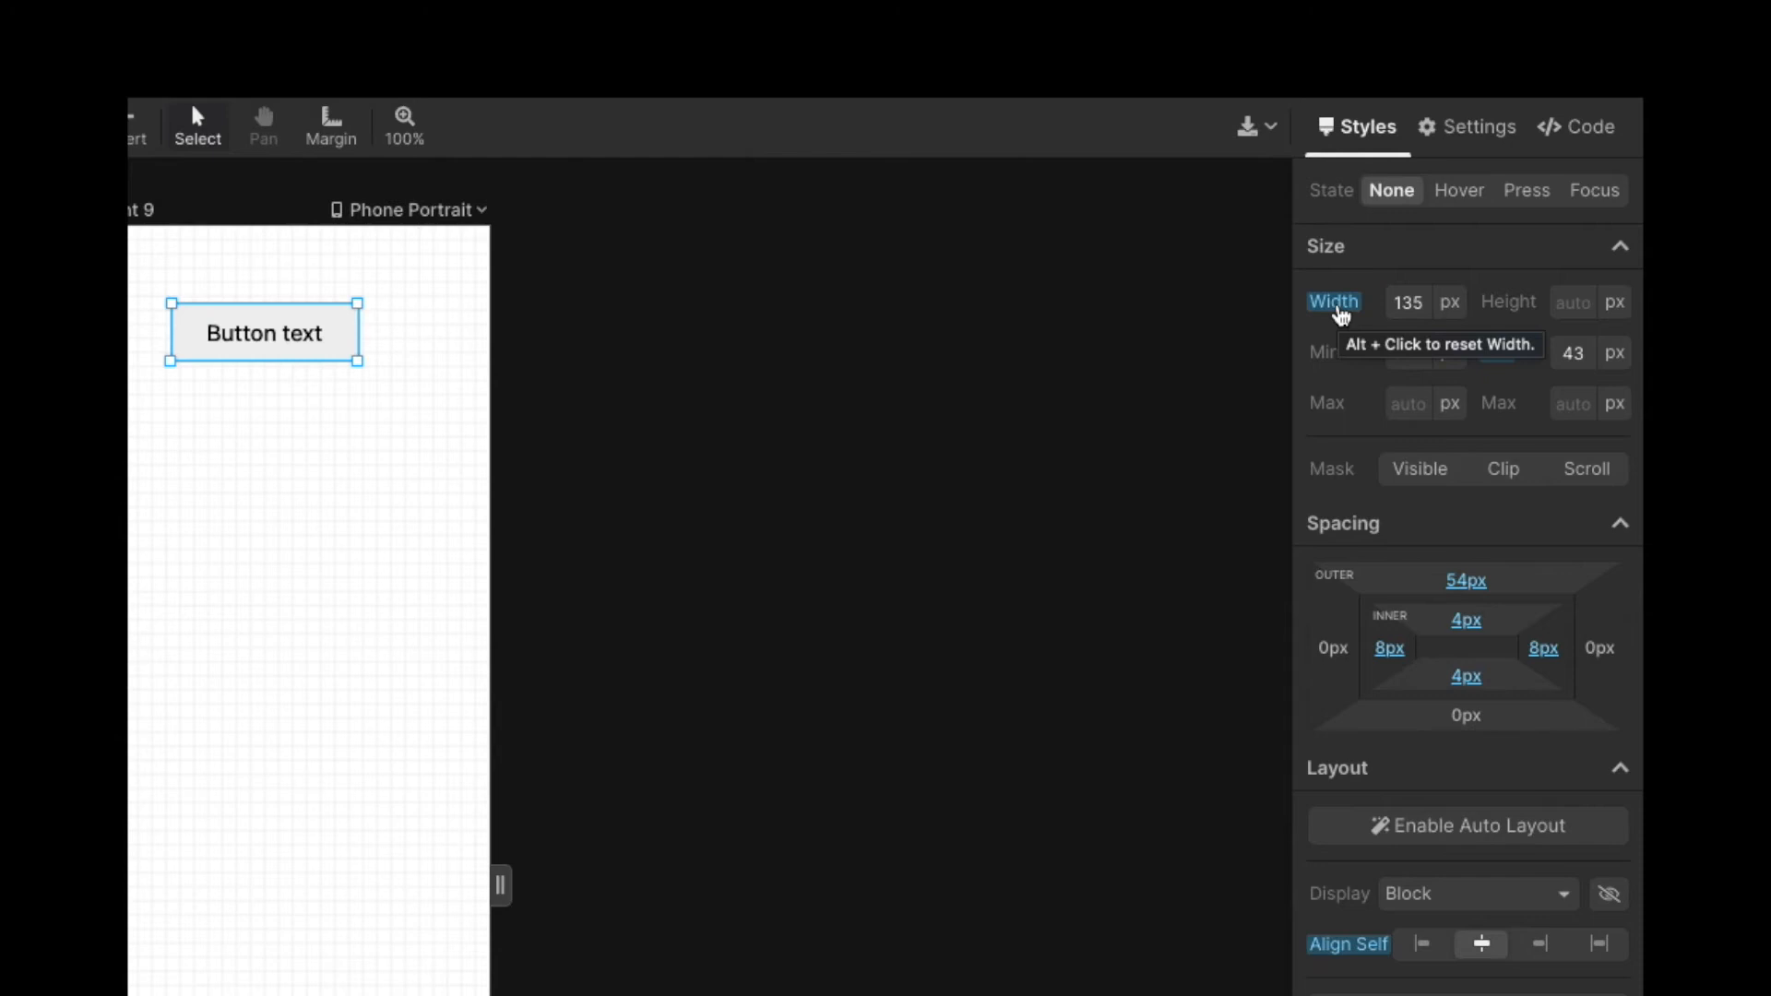
click(1341, 313)
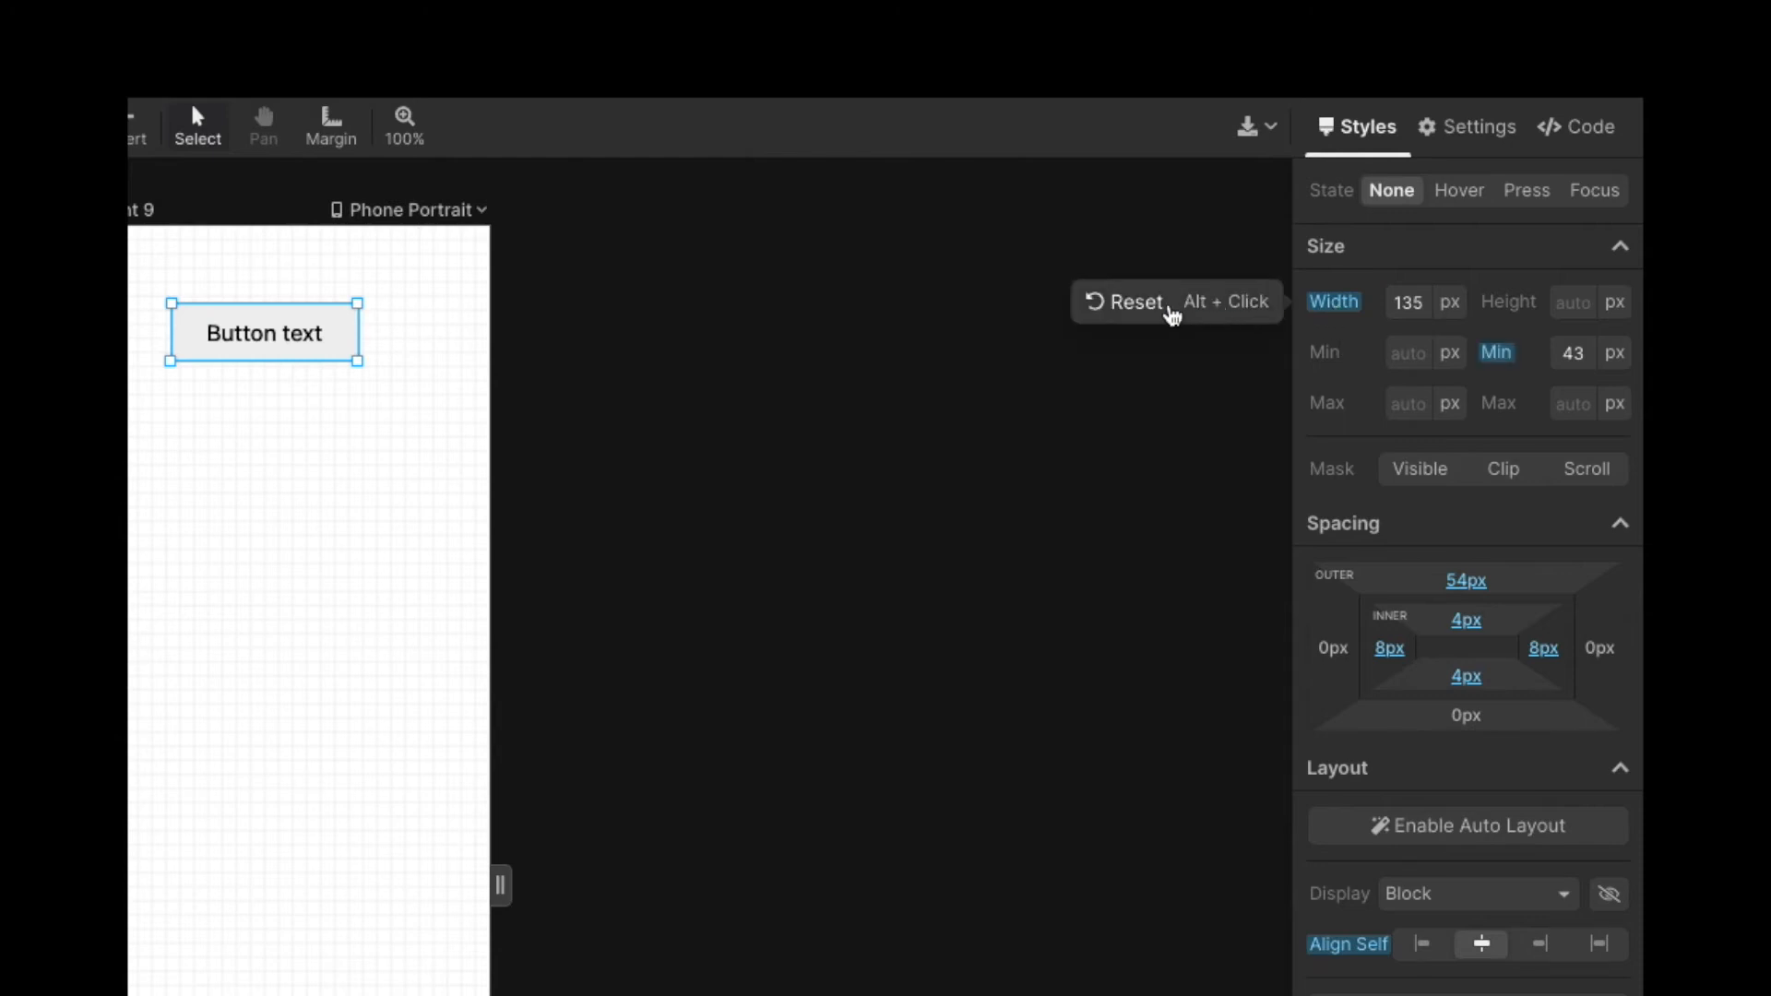
click(1171, 316)
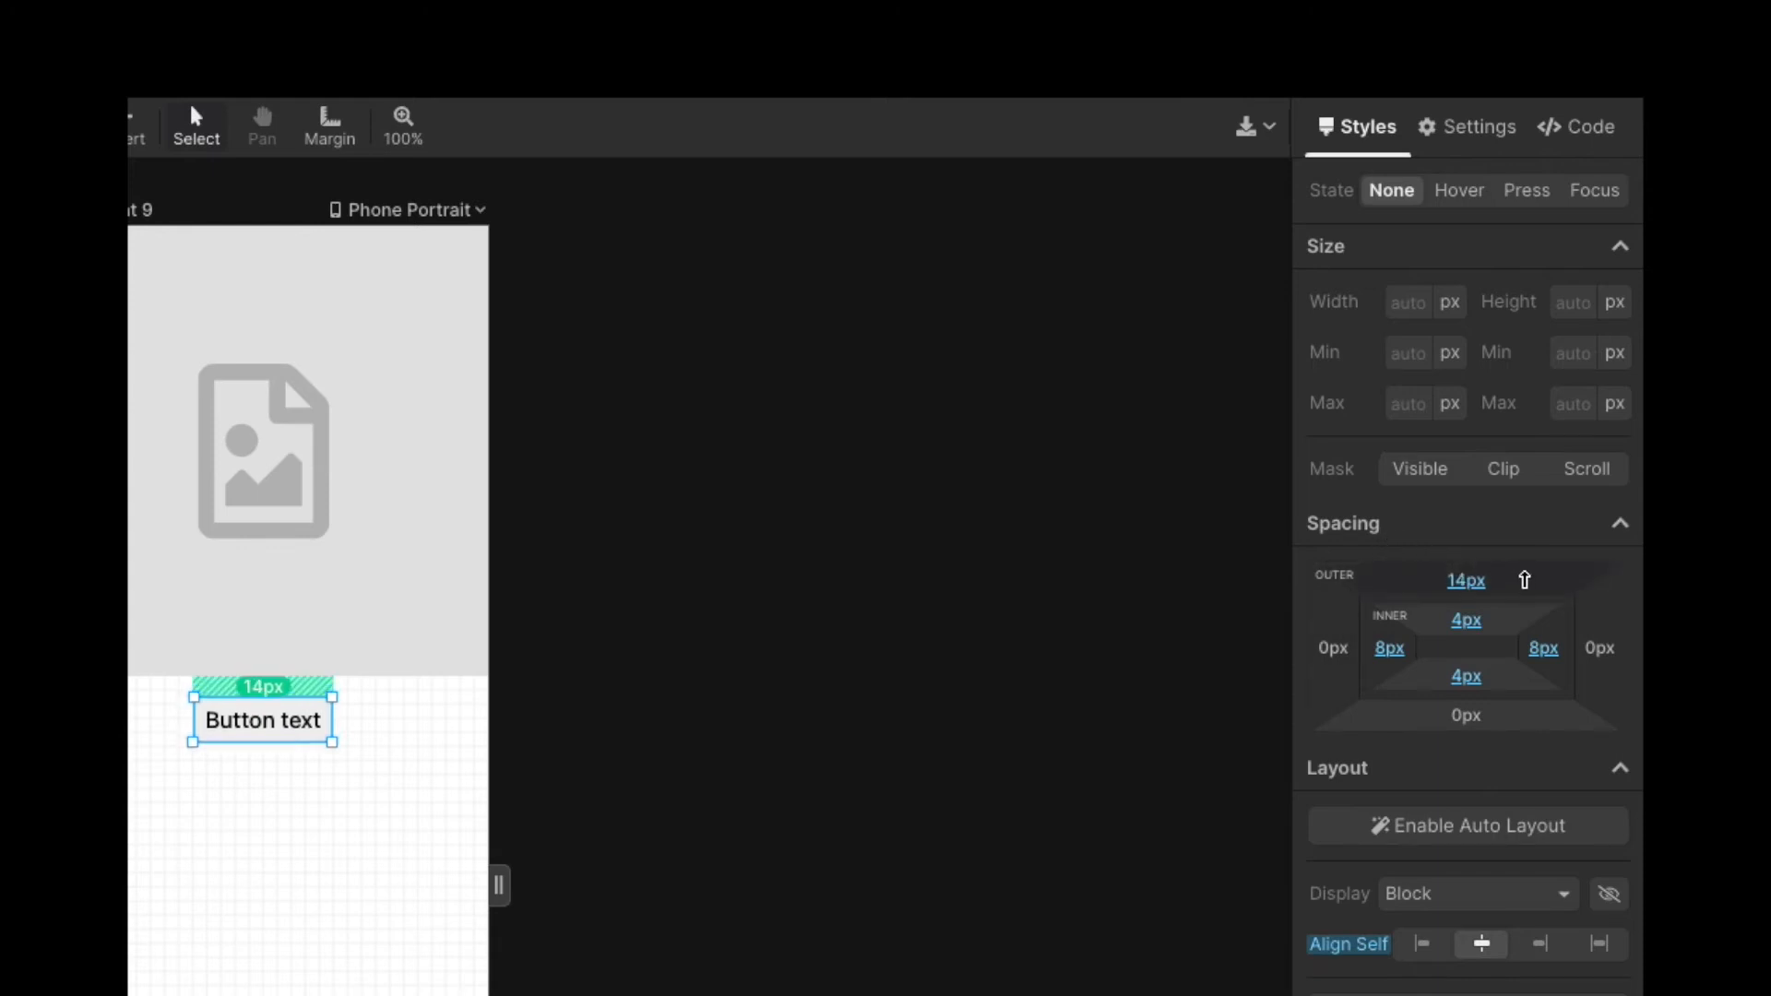
drag(1523, 585, 1515, 633)
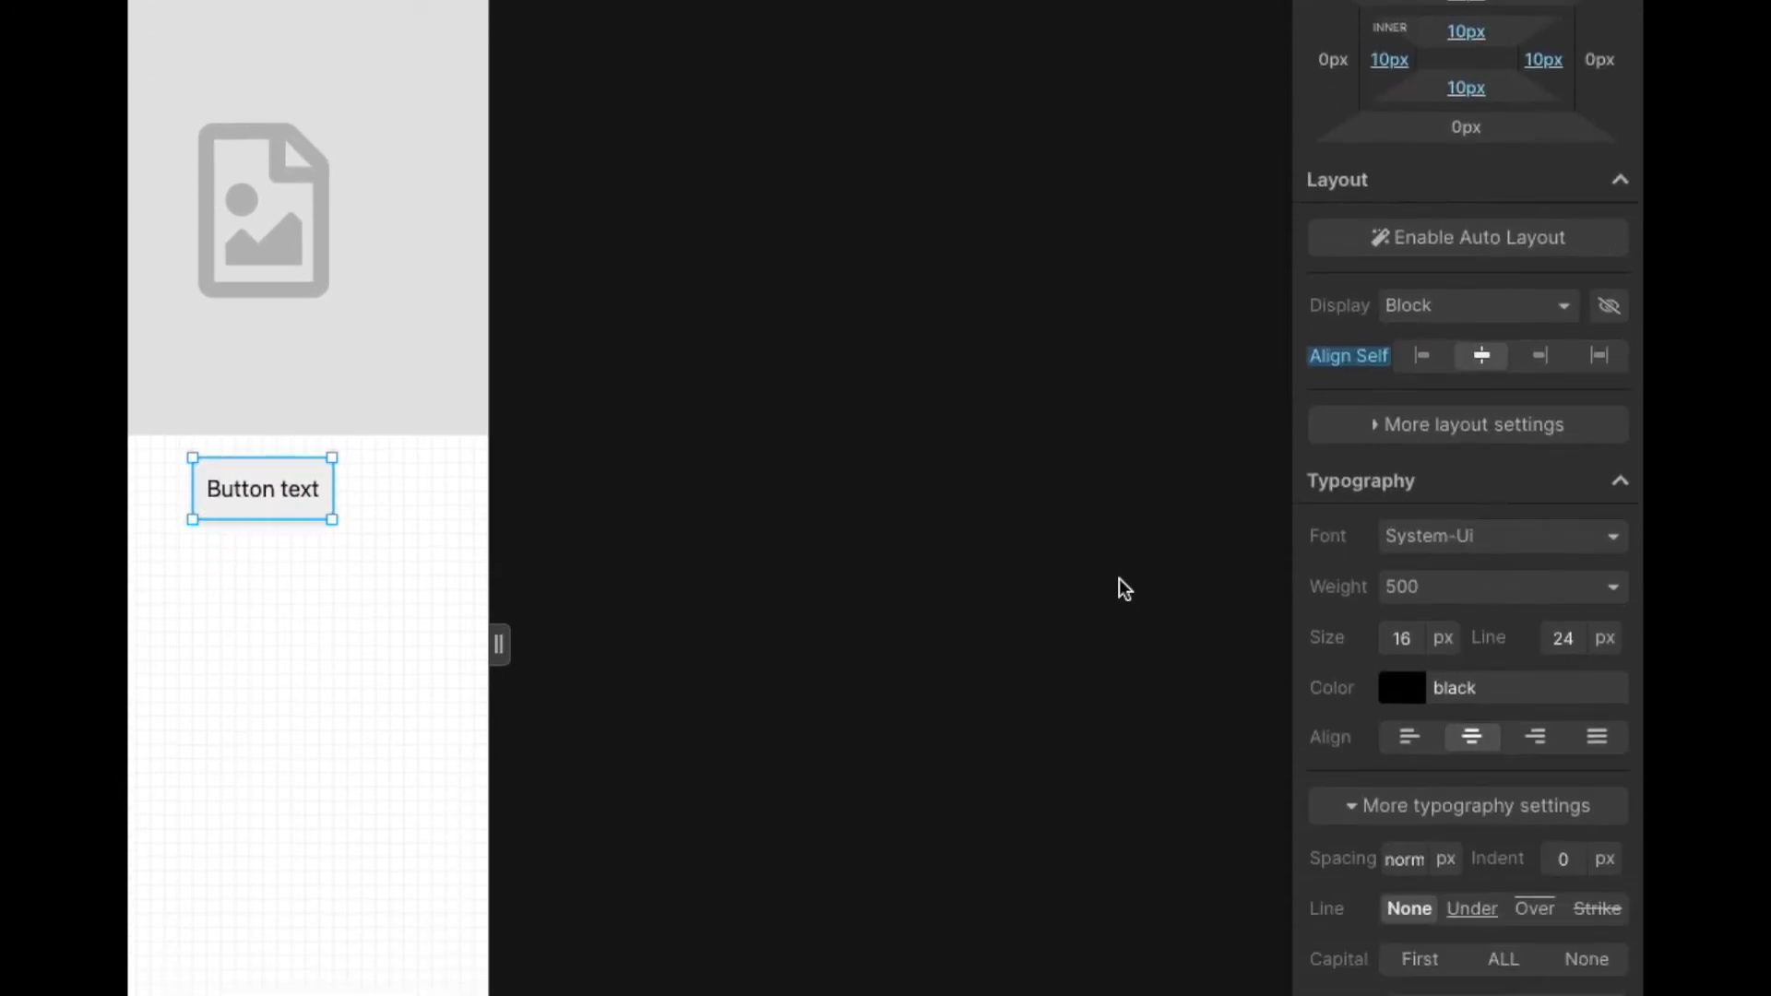
- Set the button text's font to Source Sans Pro and its size to 20 px
click(1450, 297)
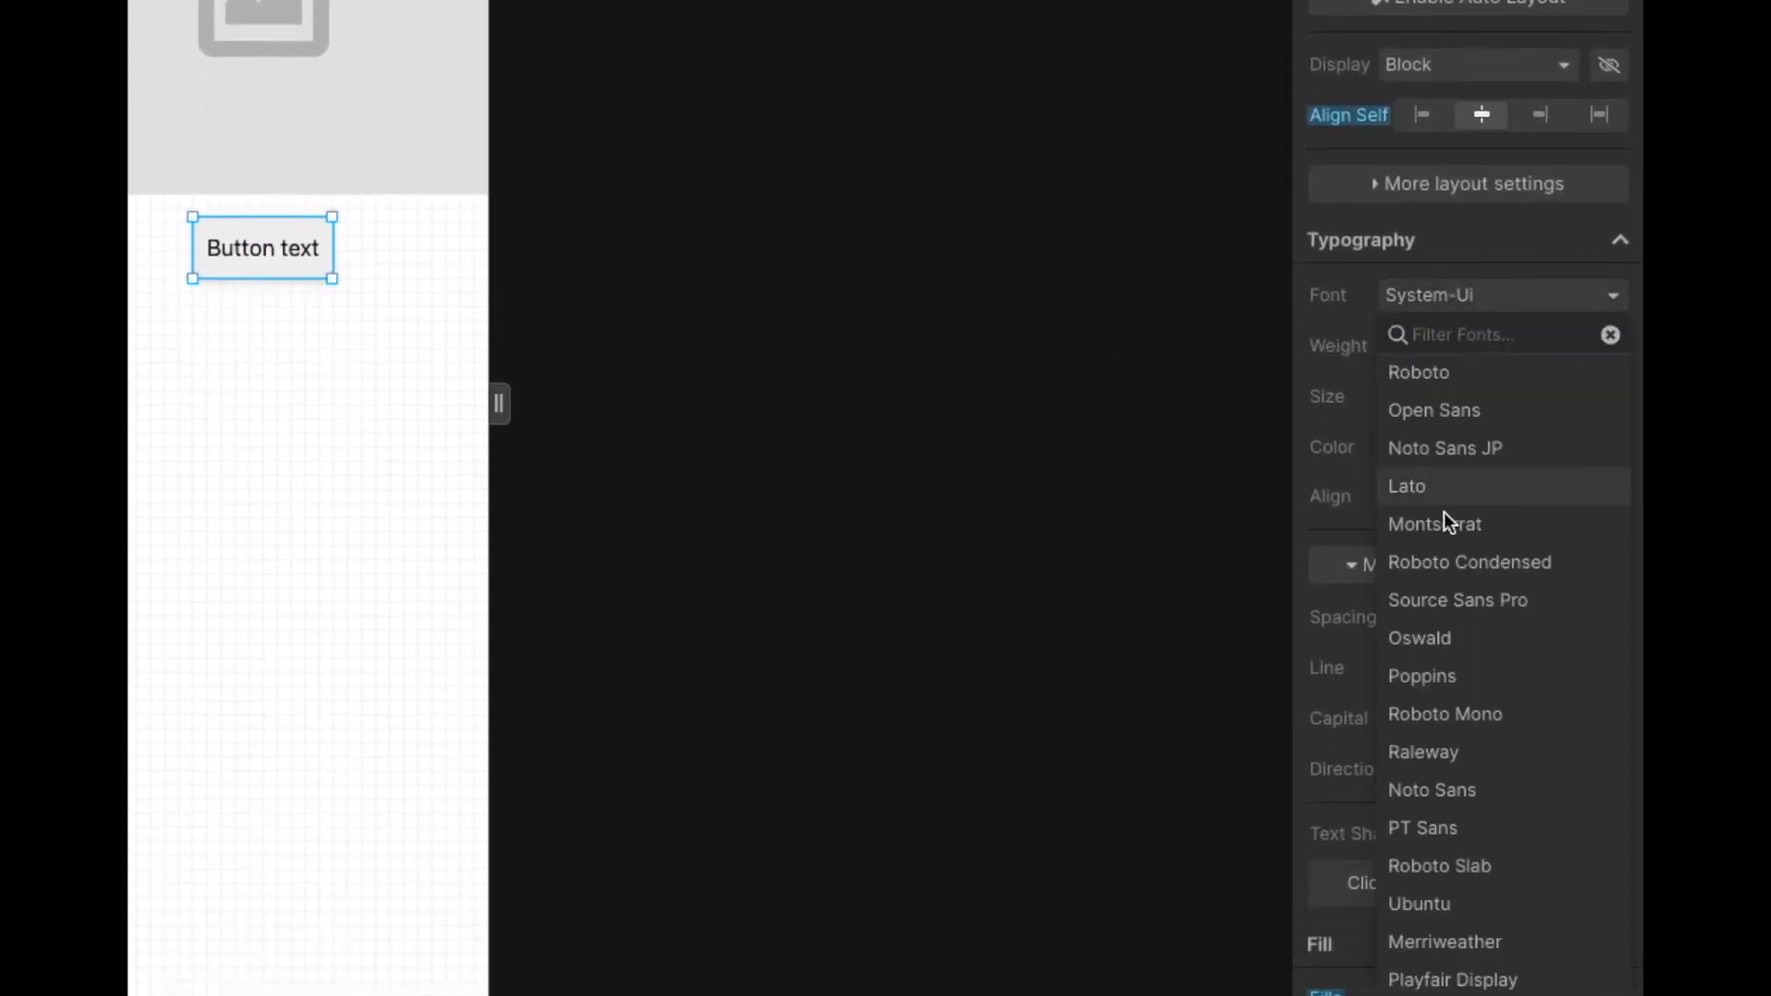
click(1454, 605)
click(1394, 391)
text(20)
key(Return)
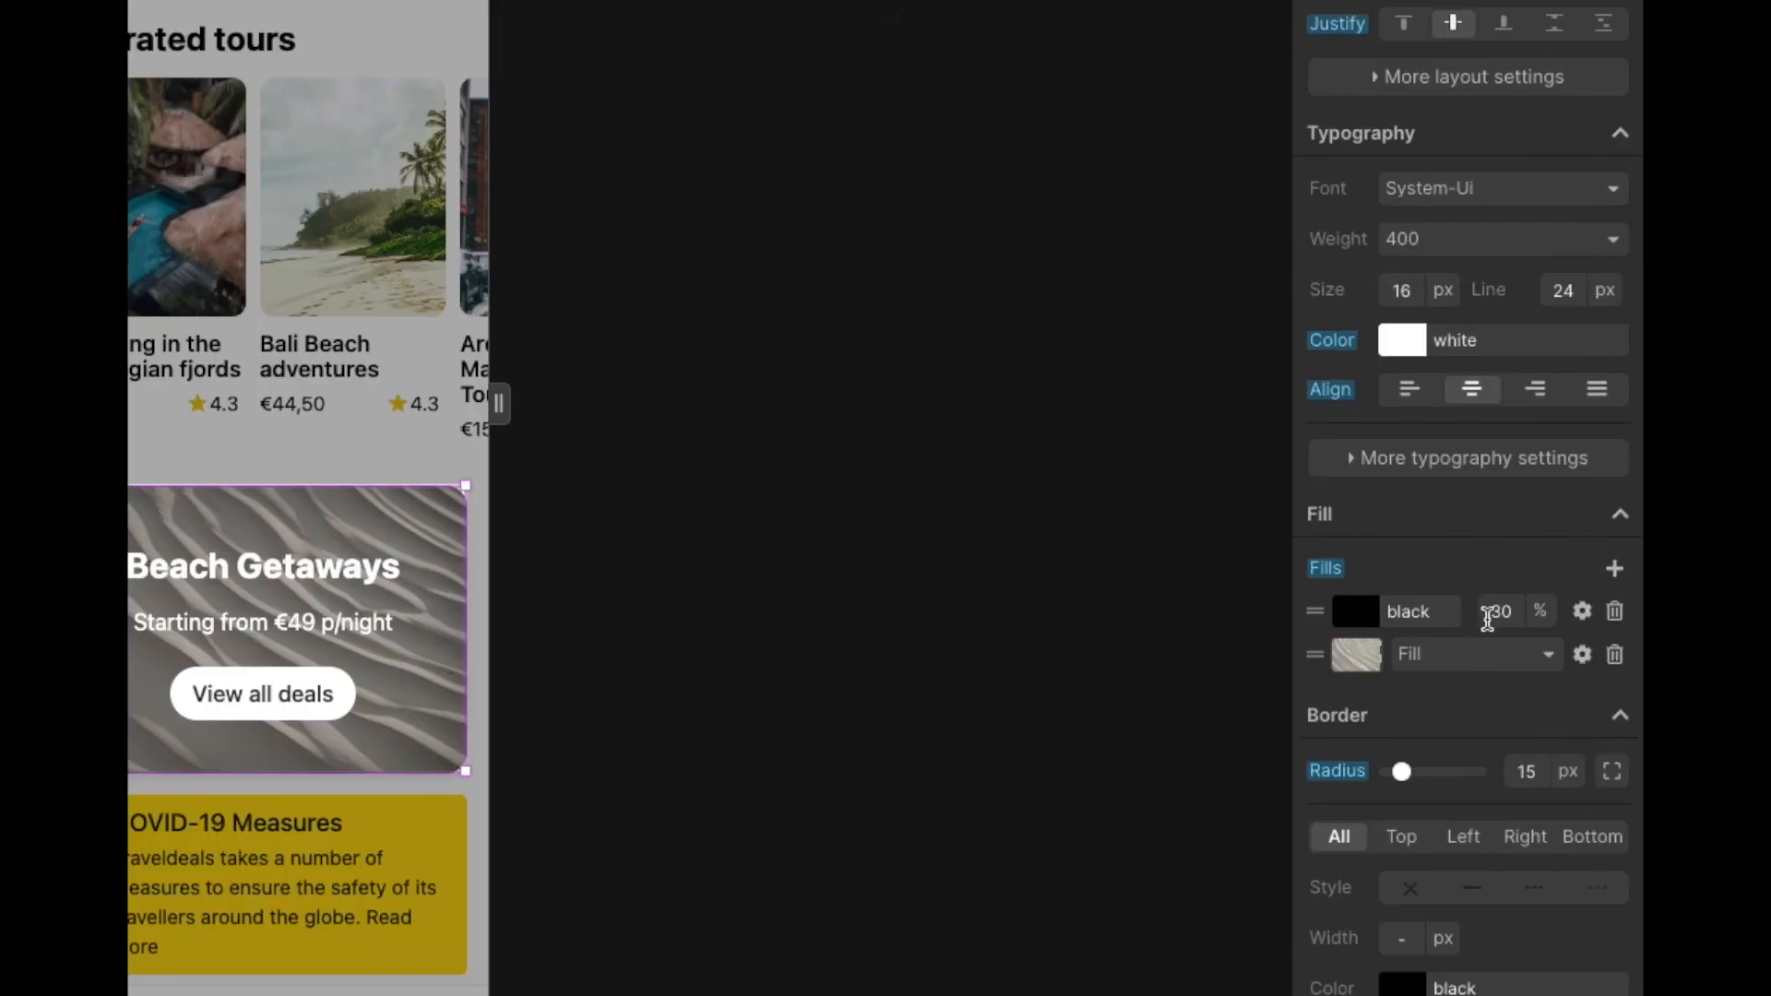
- Set the opacity of the CTA Box's black fill to 50% and open its border colour for editing
click(1489, 612)
text(50)
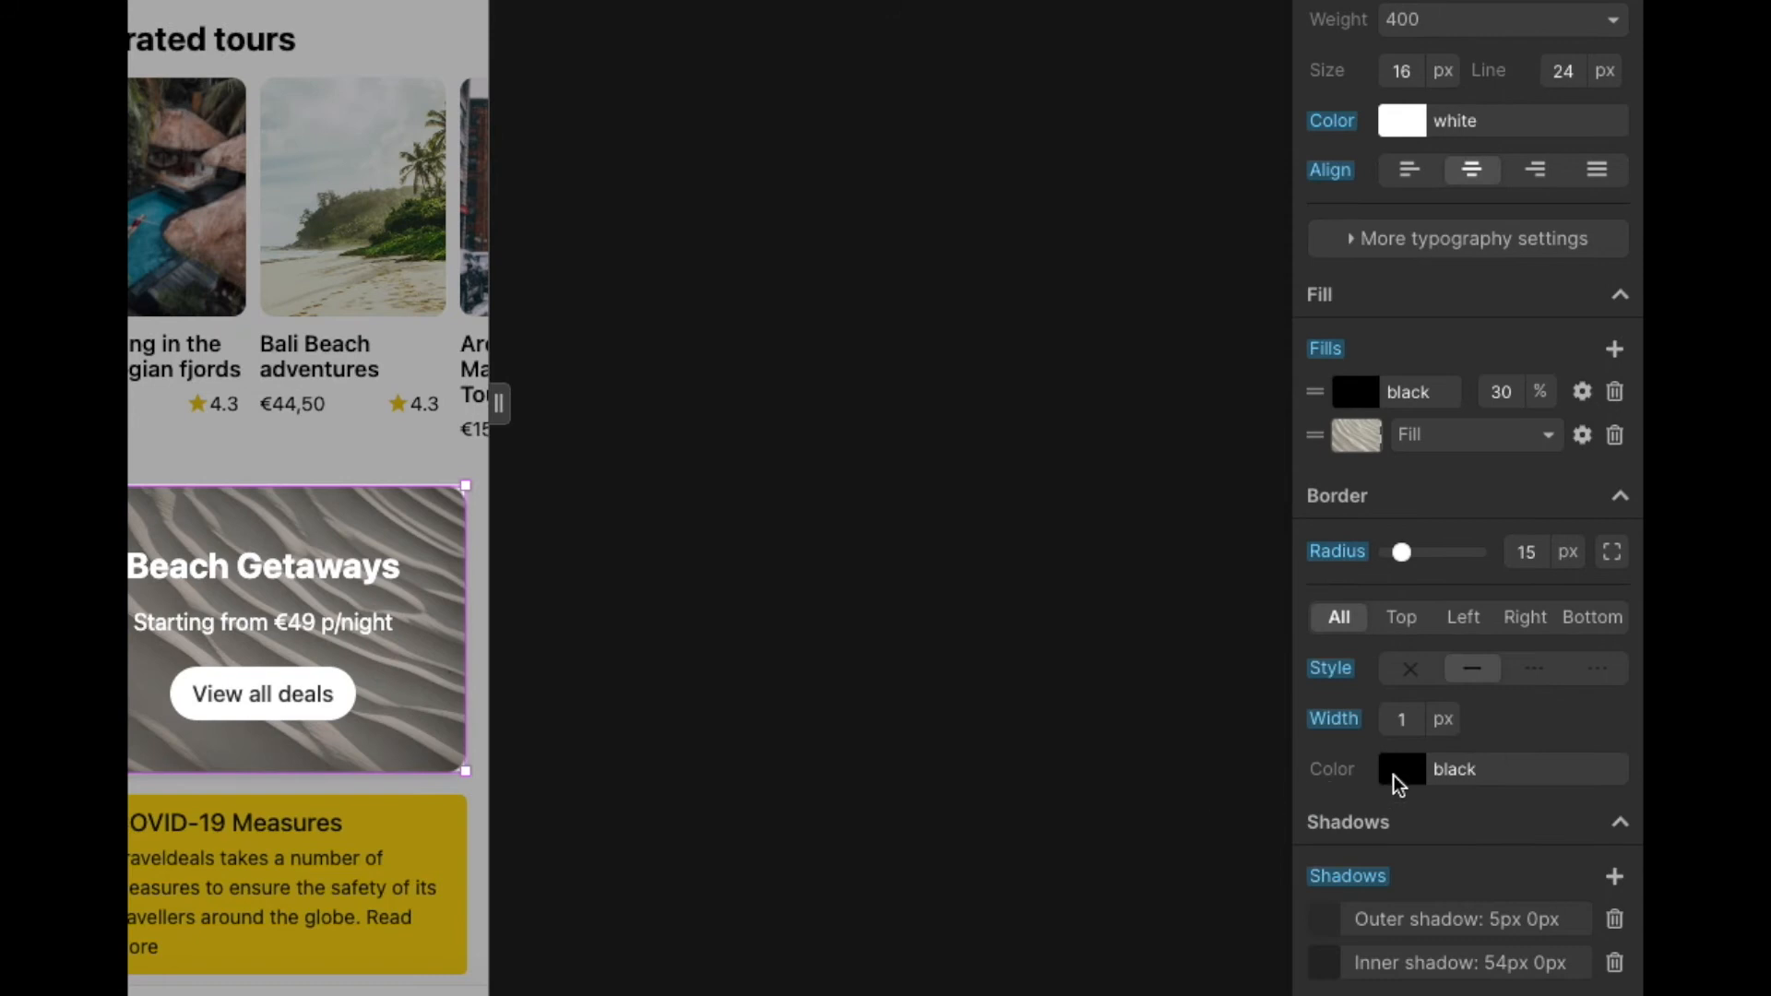
click(1397, 784)
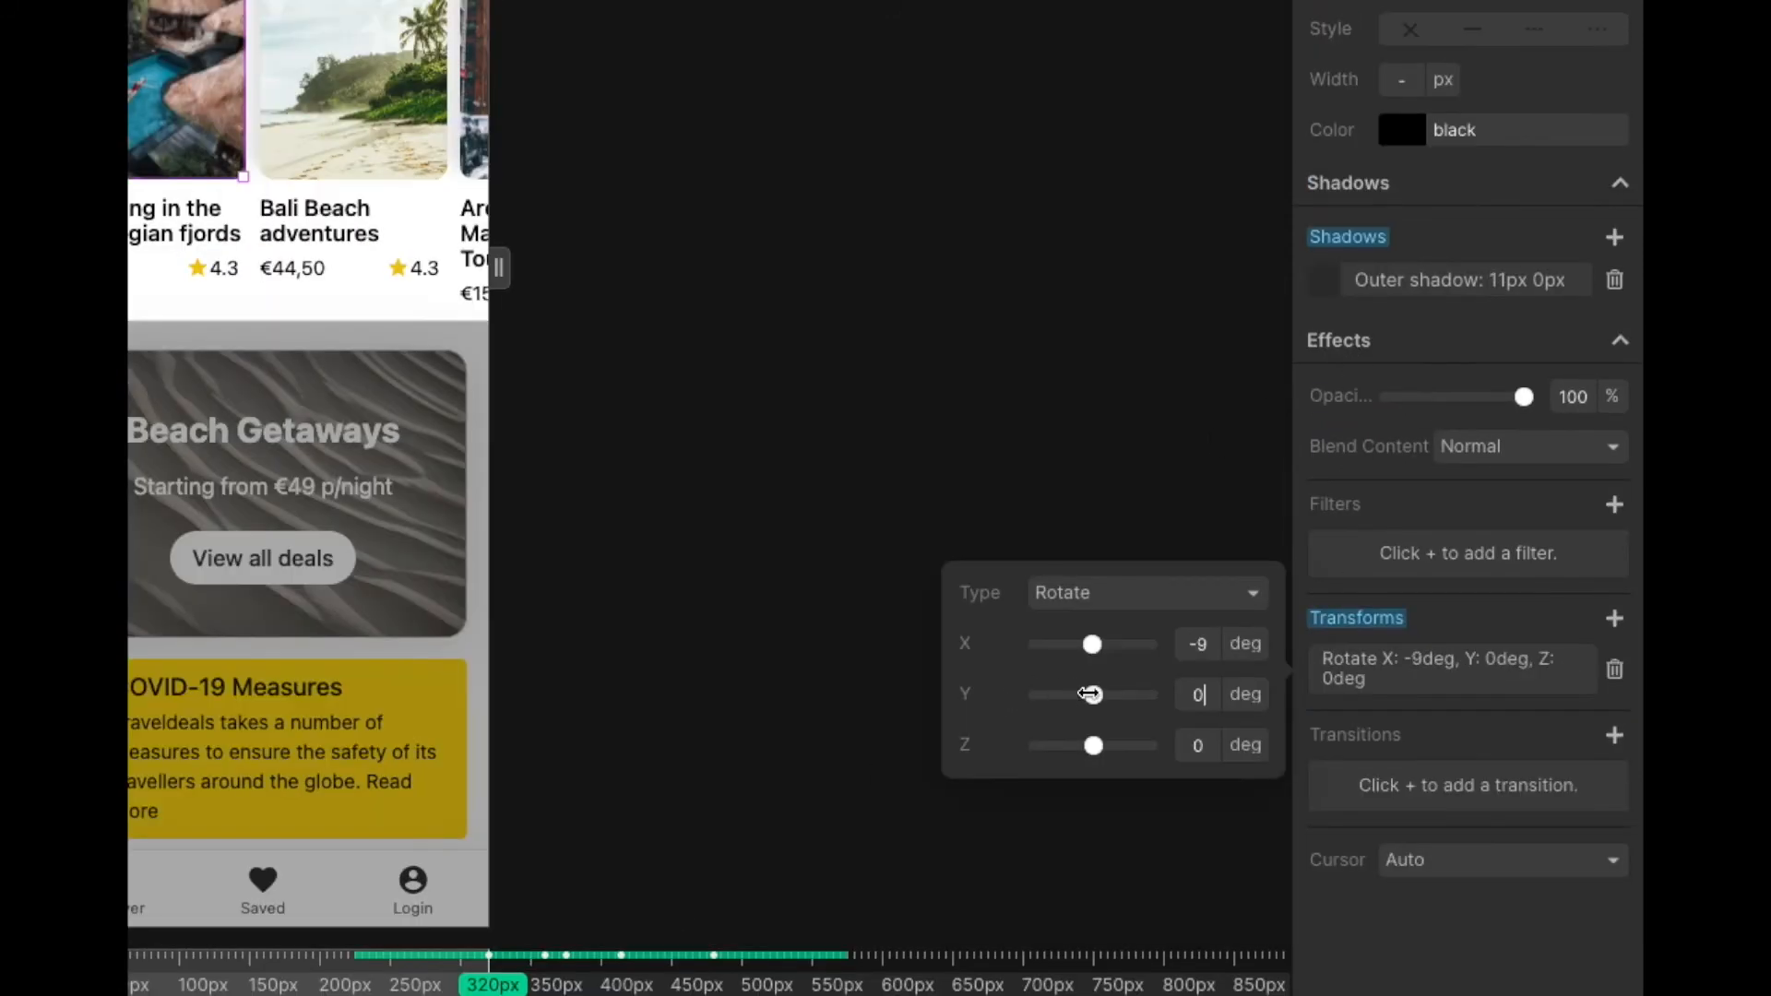
- Adjust the Y rotation in the Rotate transform of the Kayaking tour card's image
drag(1091, 696, 1099, 694)
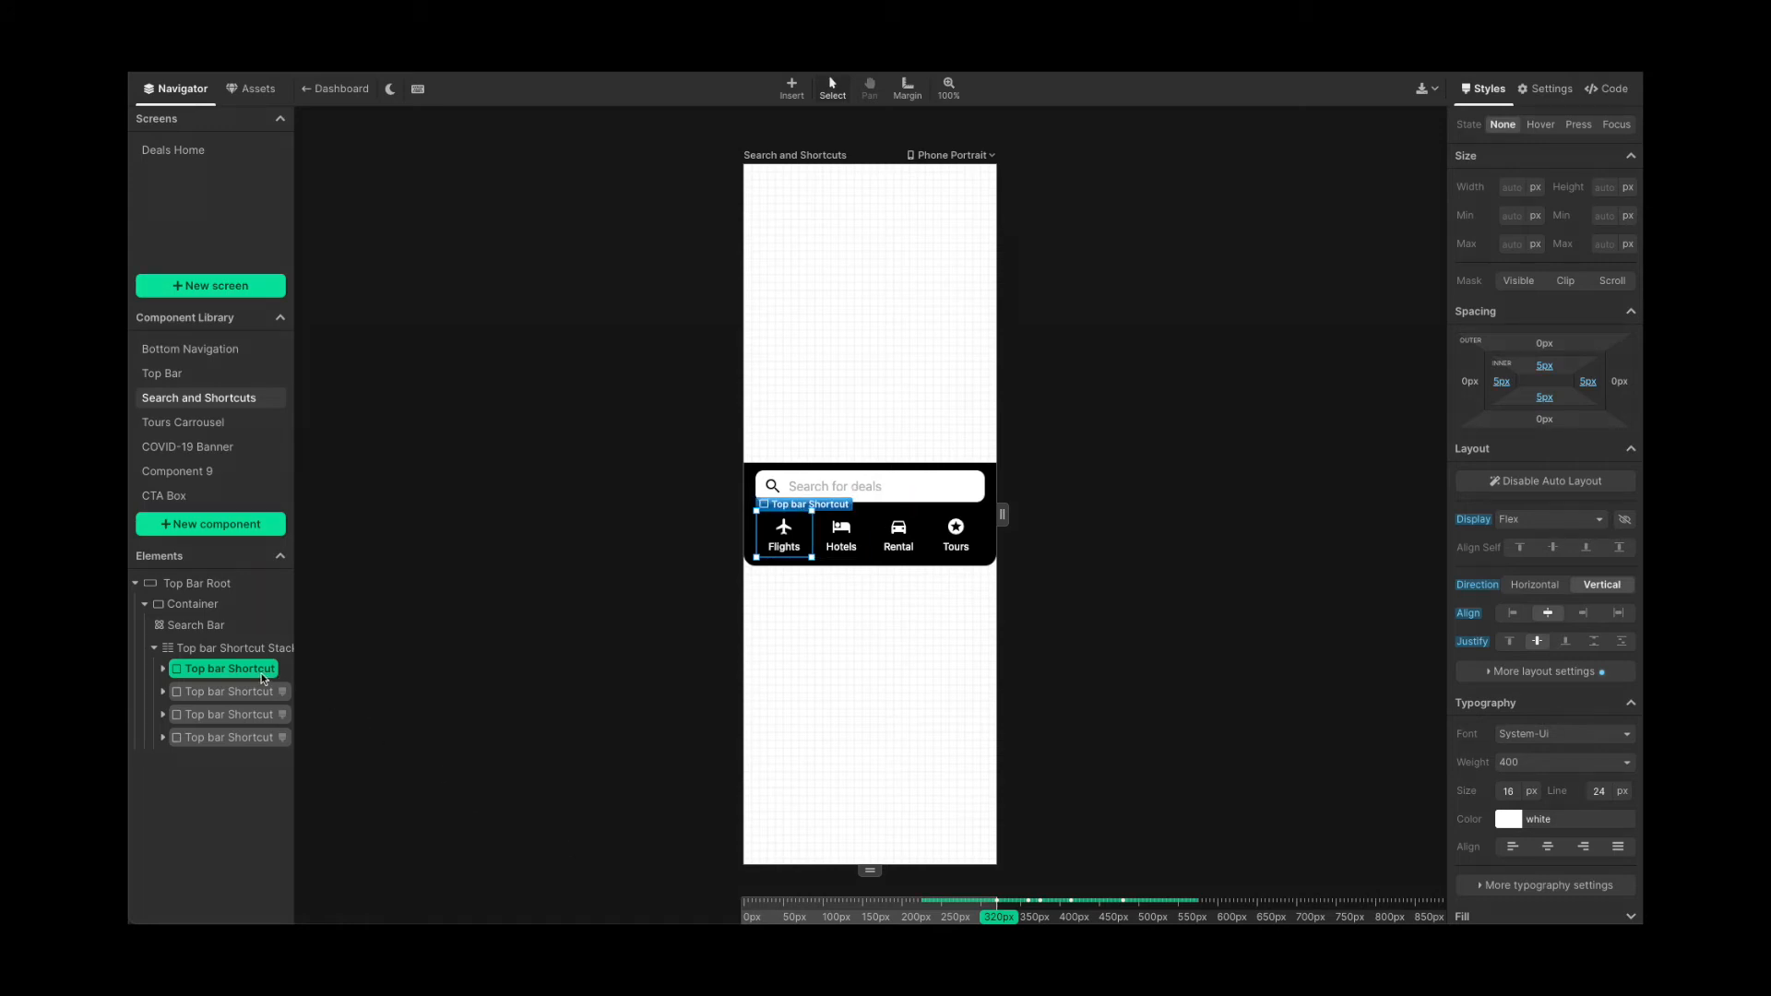
- Try to move the Flights shortcut down within the Top bar Shortcut Stack
drag(258, 677, 259, 709)
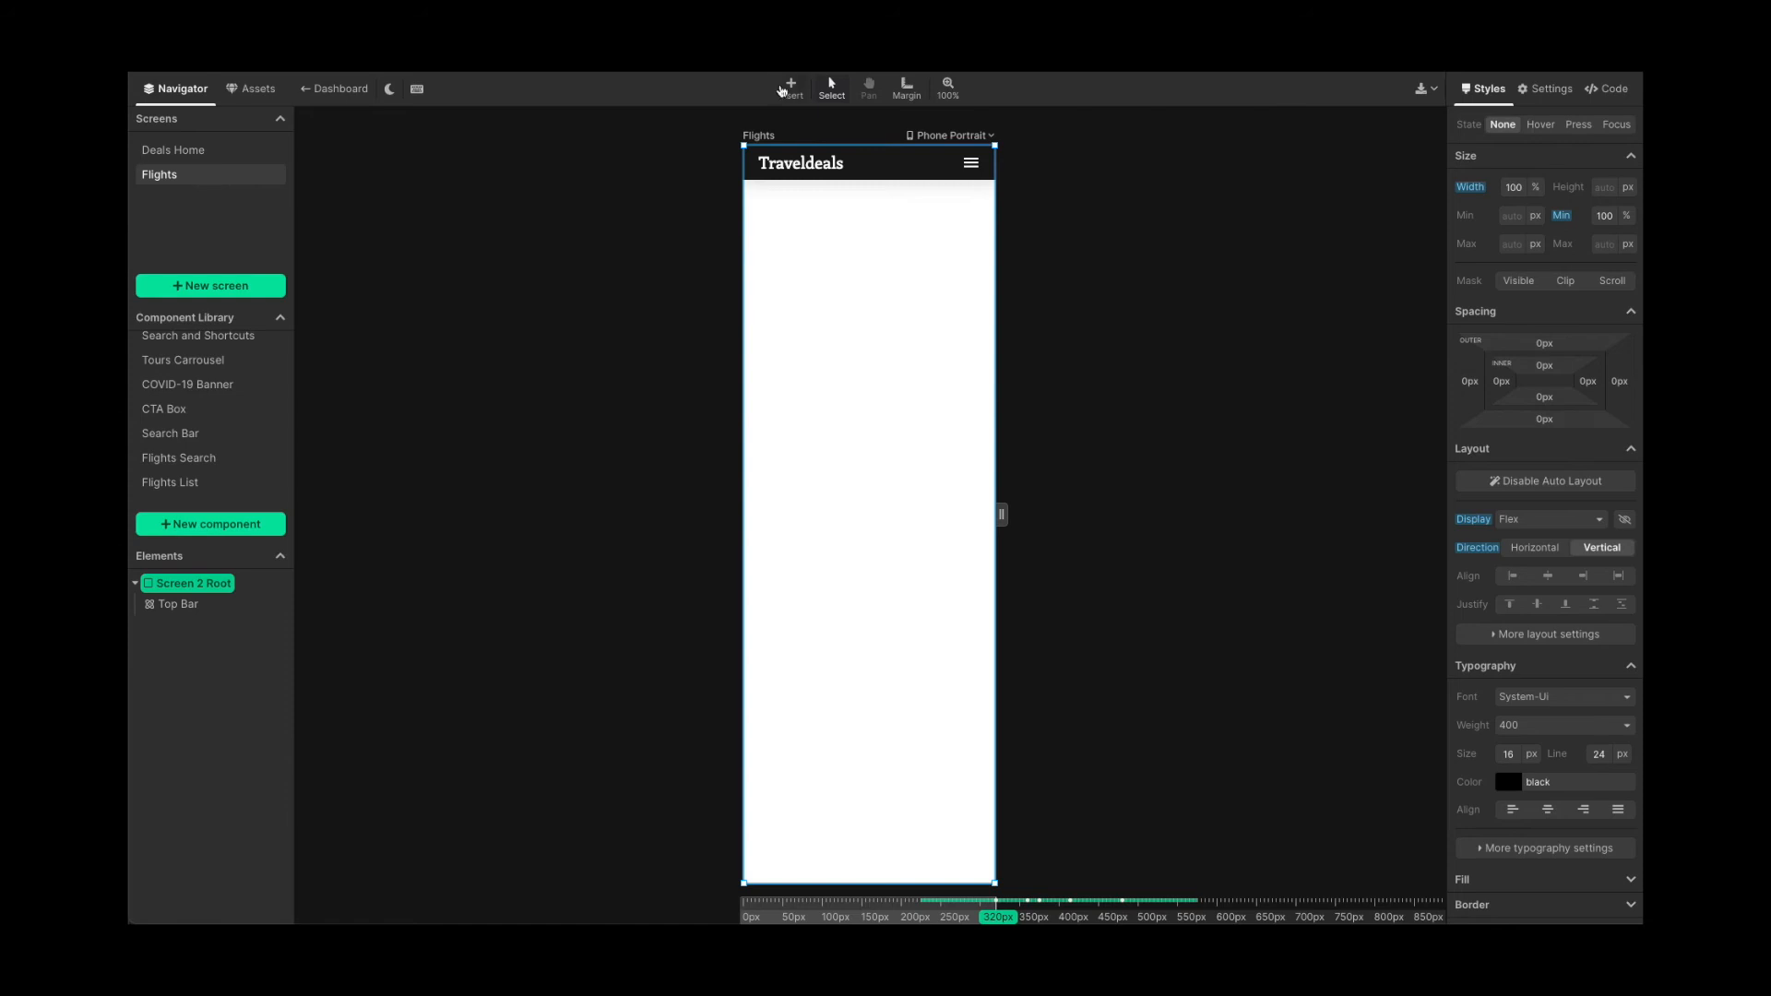
- Insert a section below the Top Bar on the Flights screen and set its heading text to "Flights"
click(790, 89)
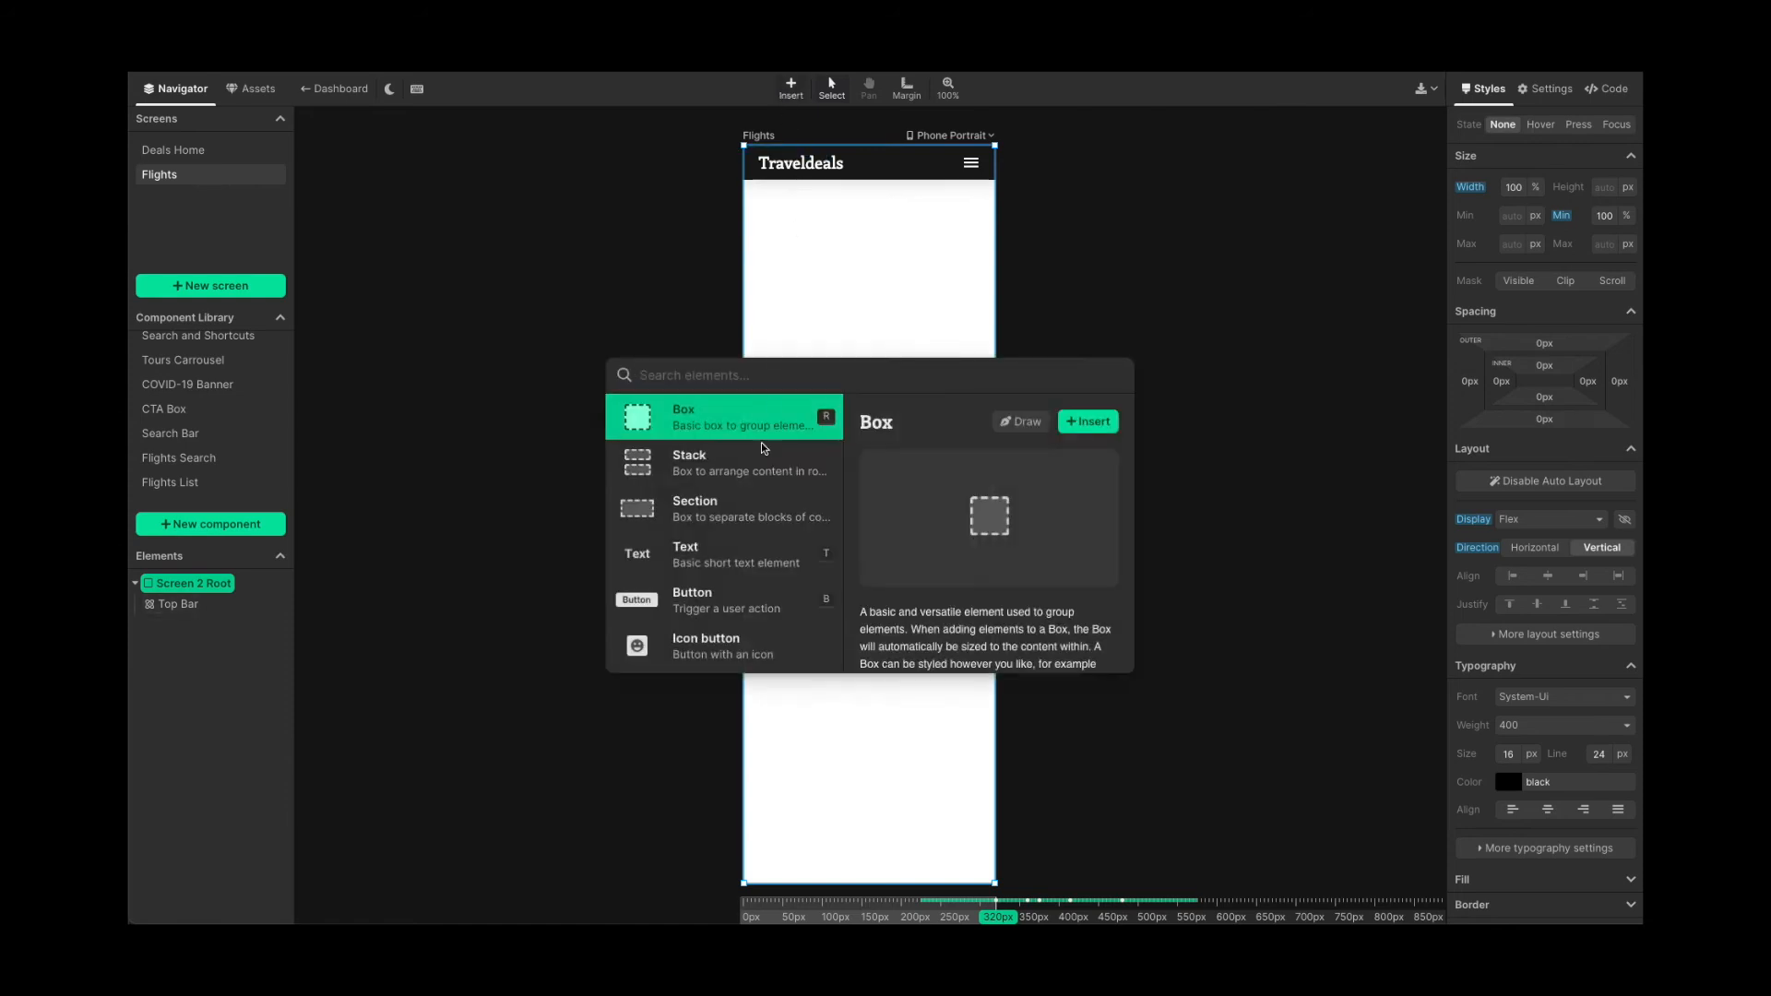
drag(728, 513, 876, 227)
double_click(875, 217)
text(Flights)
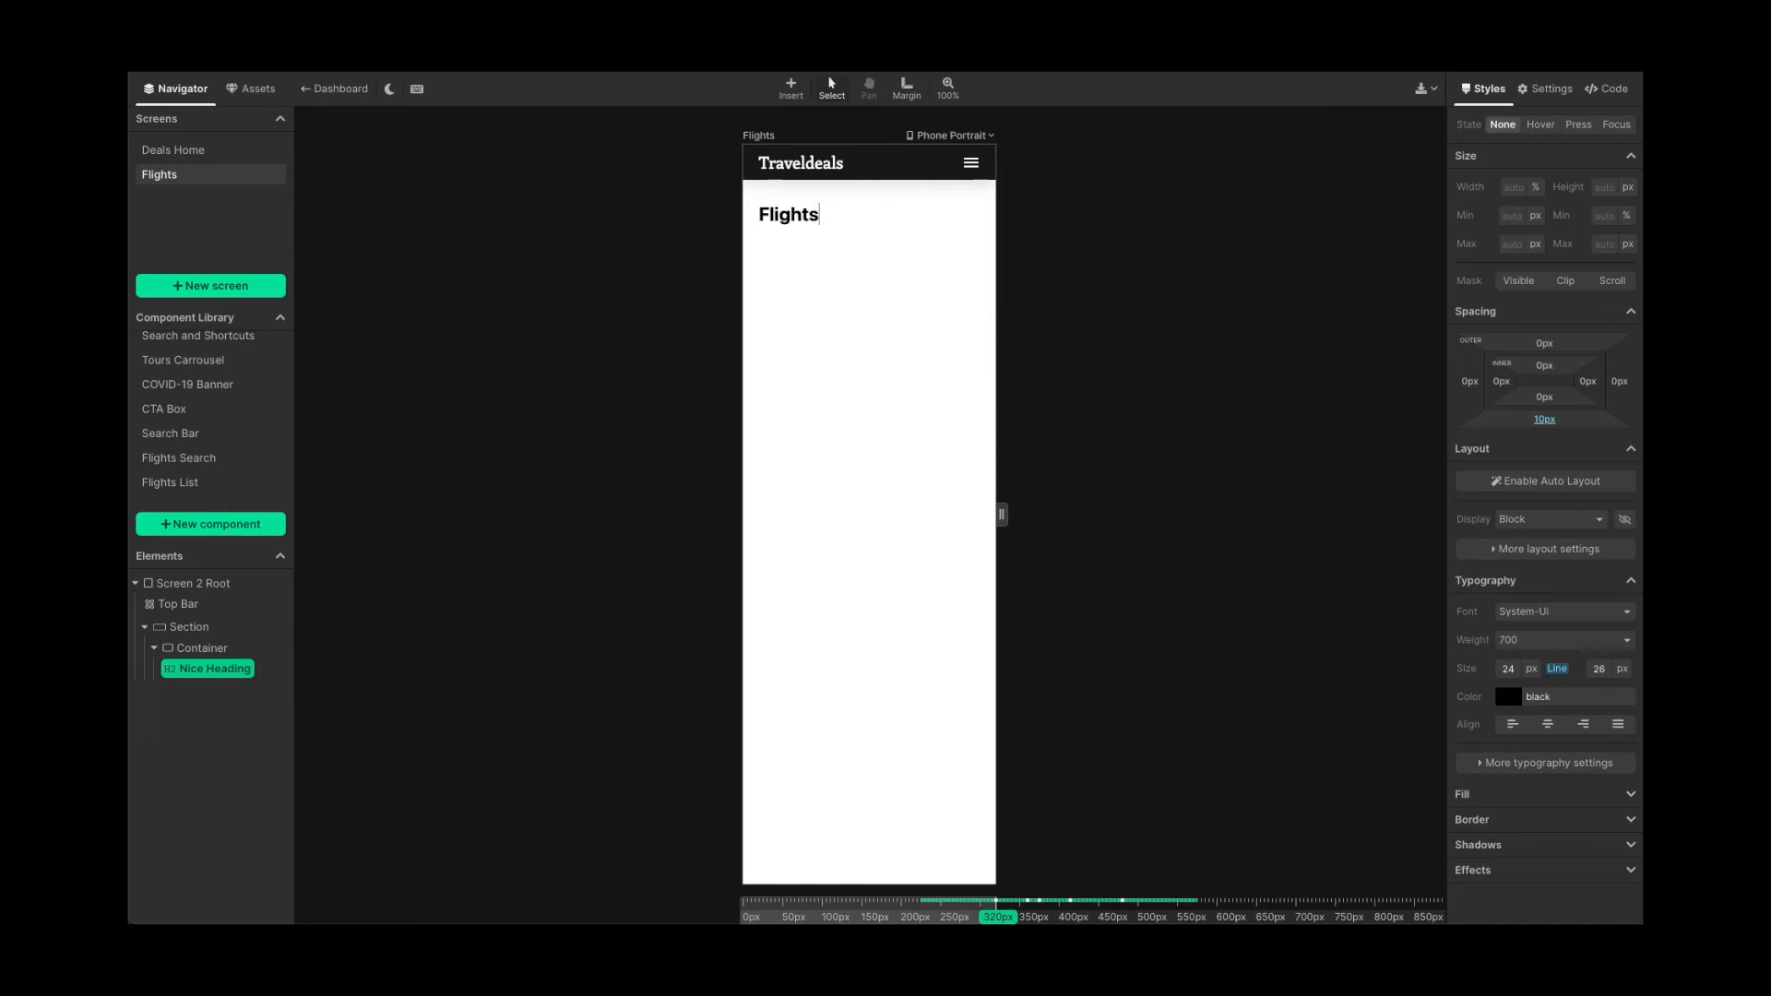
key(Escape)
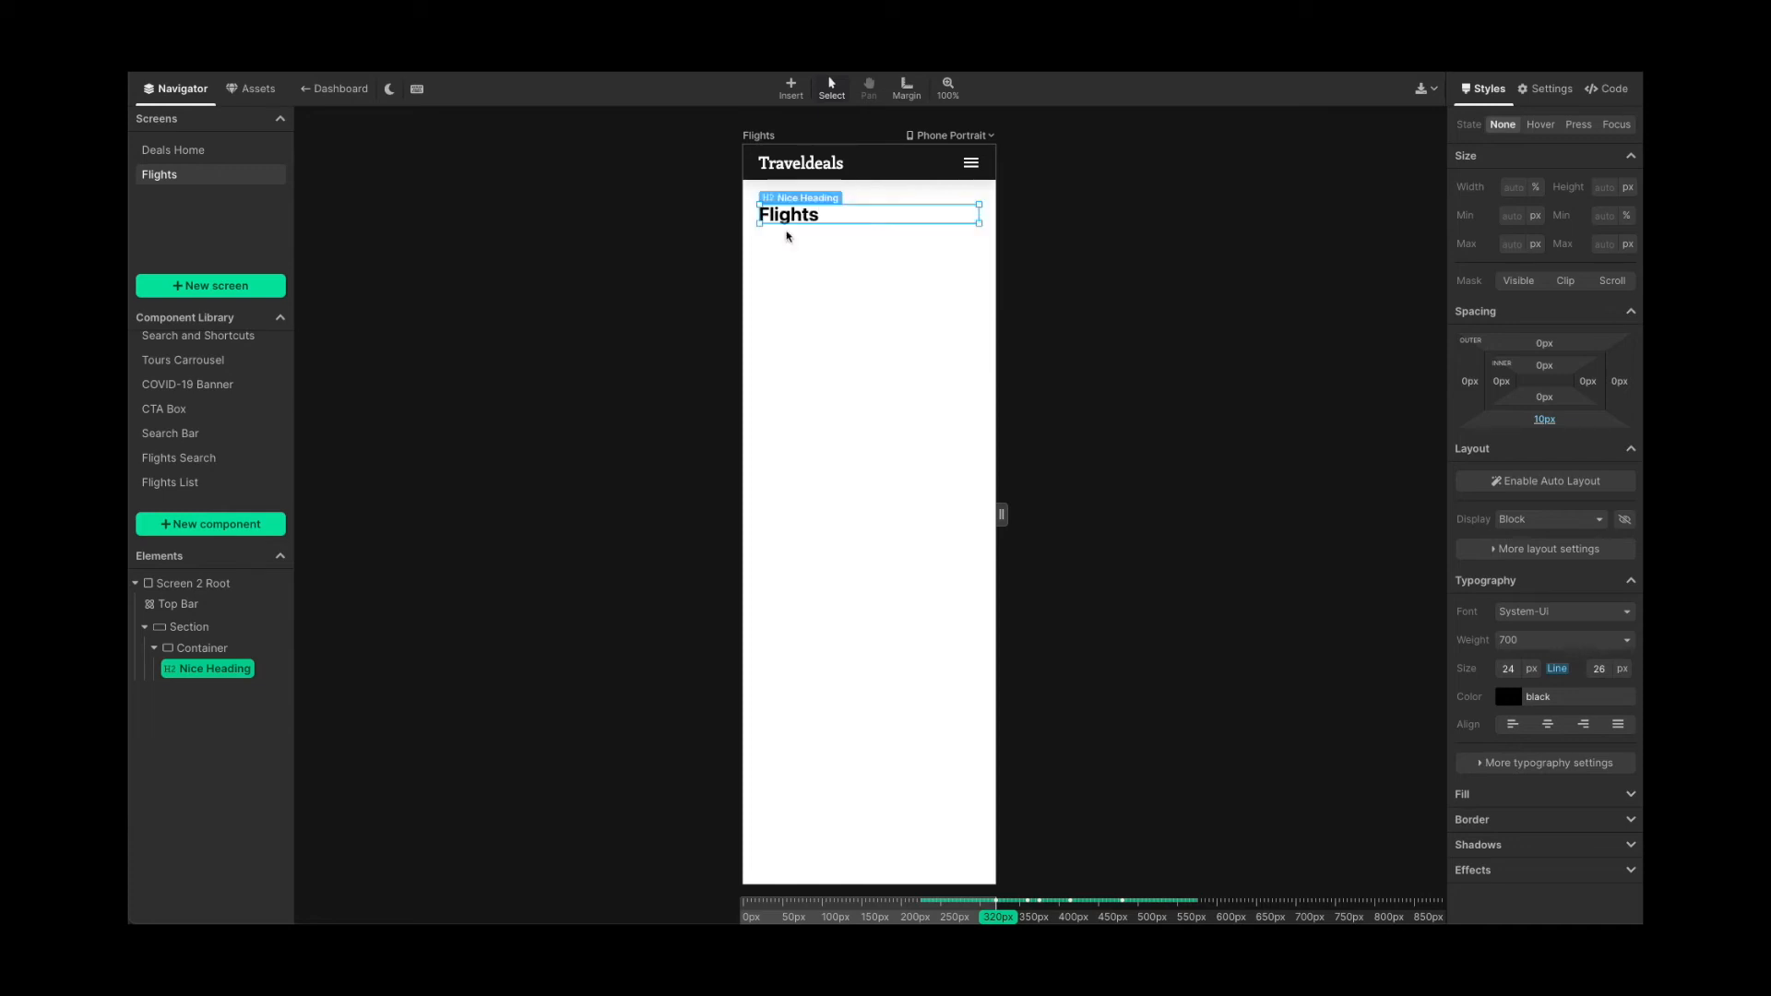
- Place the Flights Search and Flights List components below the Flights heading on the Flights screen
drag(166, 463, 811, 237)
click(878, 356)
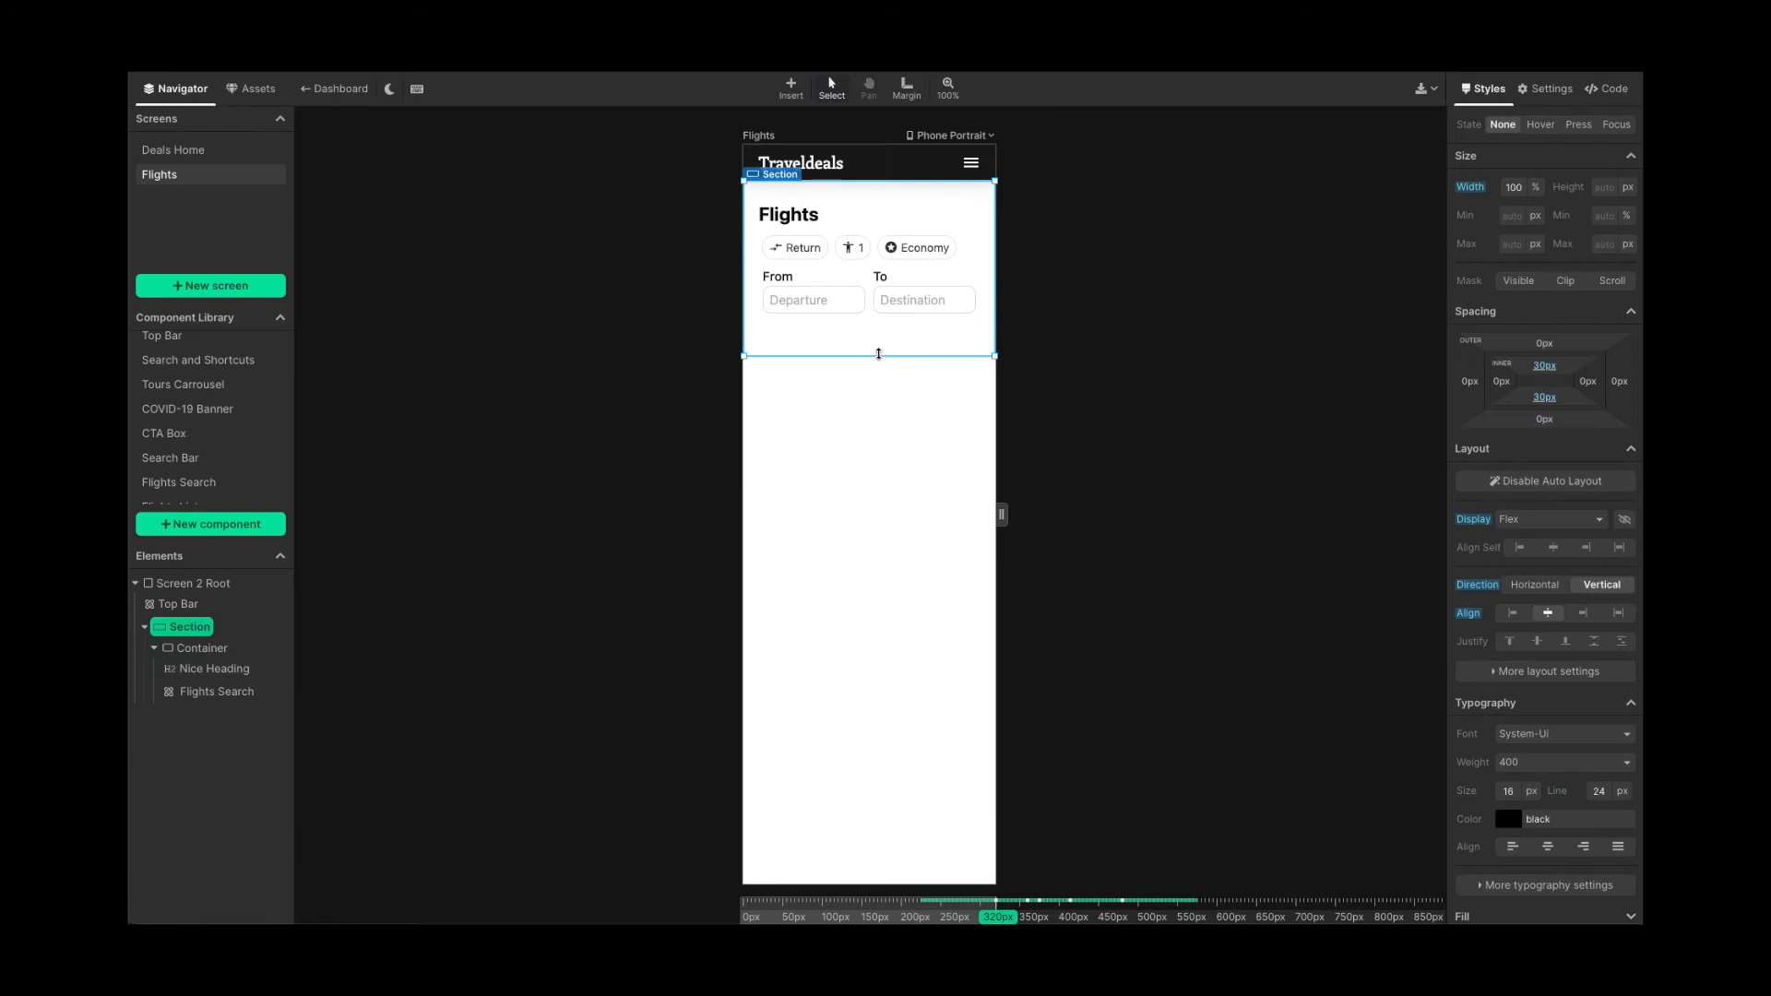
scroll(231, 484, down, 1)
drag(225, 478, 870, 332)
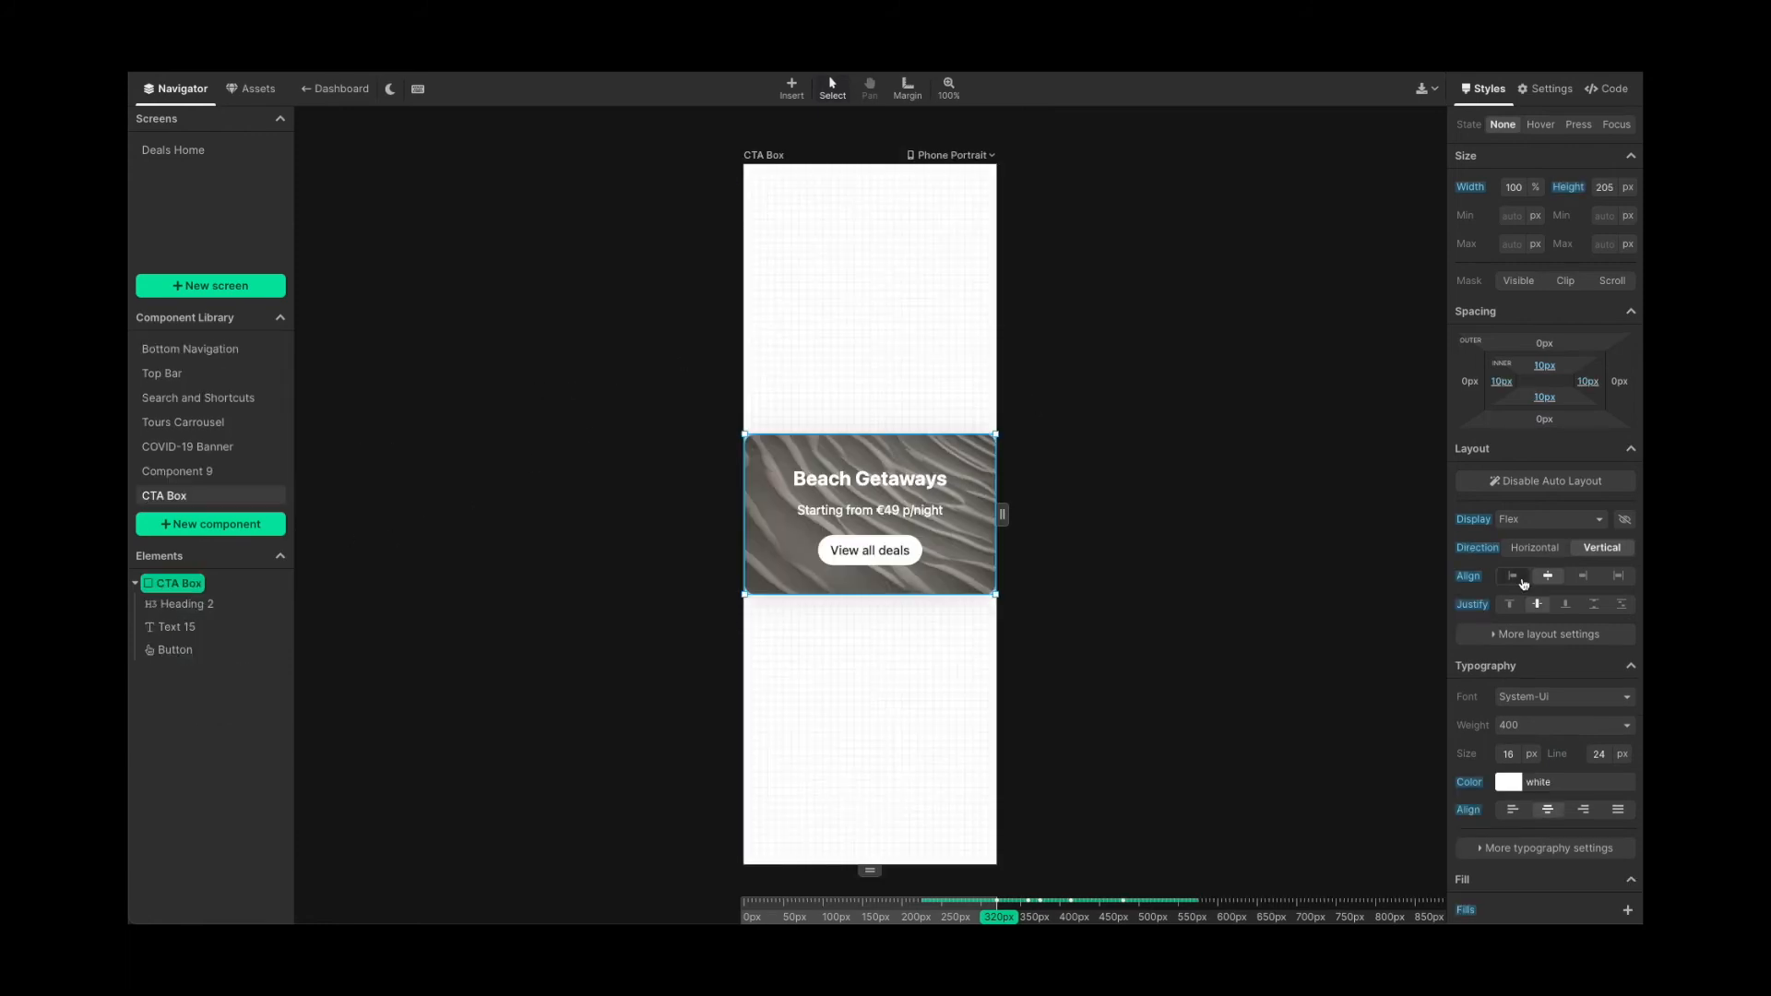
- Try left and right alignment and bottom justification for the CTA Box content, and return it to centred both ways
click(1515, 577)
click(1581, 576)
click(1565, 604)
click(1536, 604)
click(1548, 577)
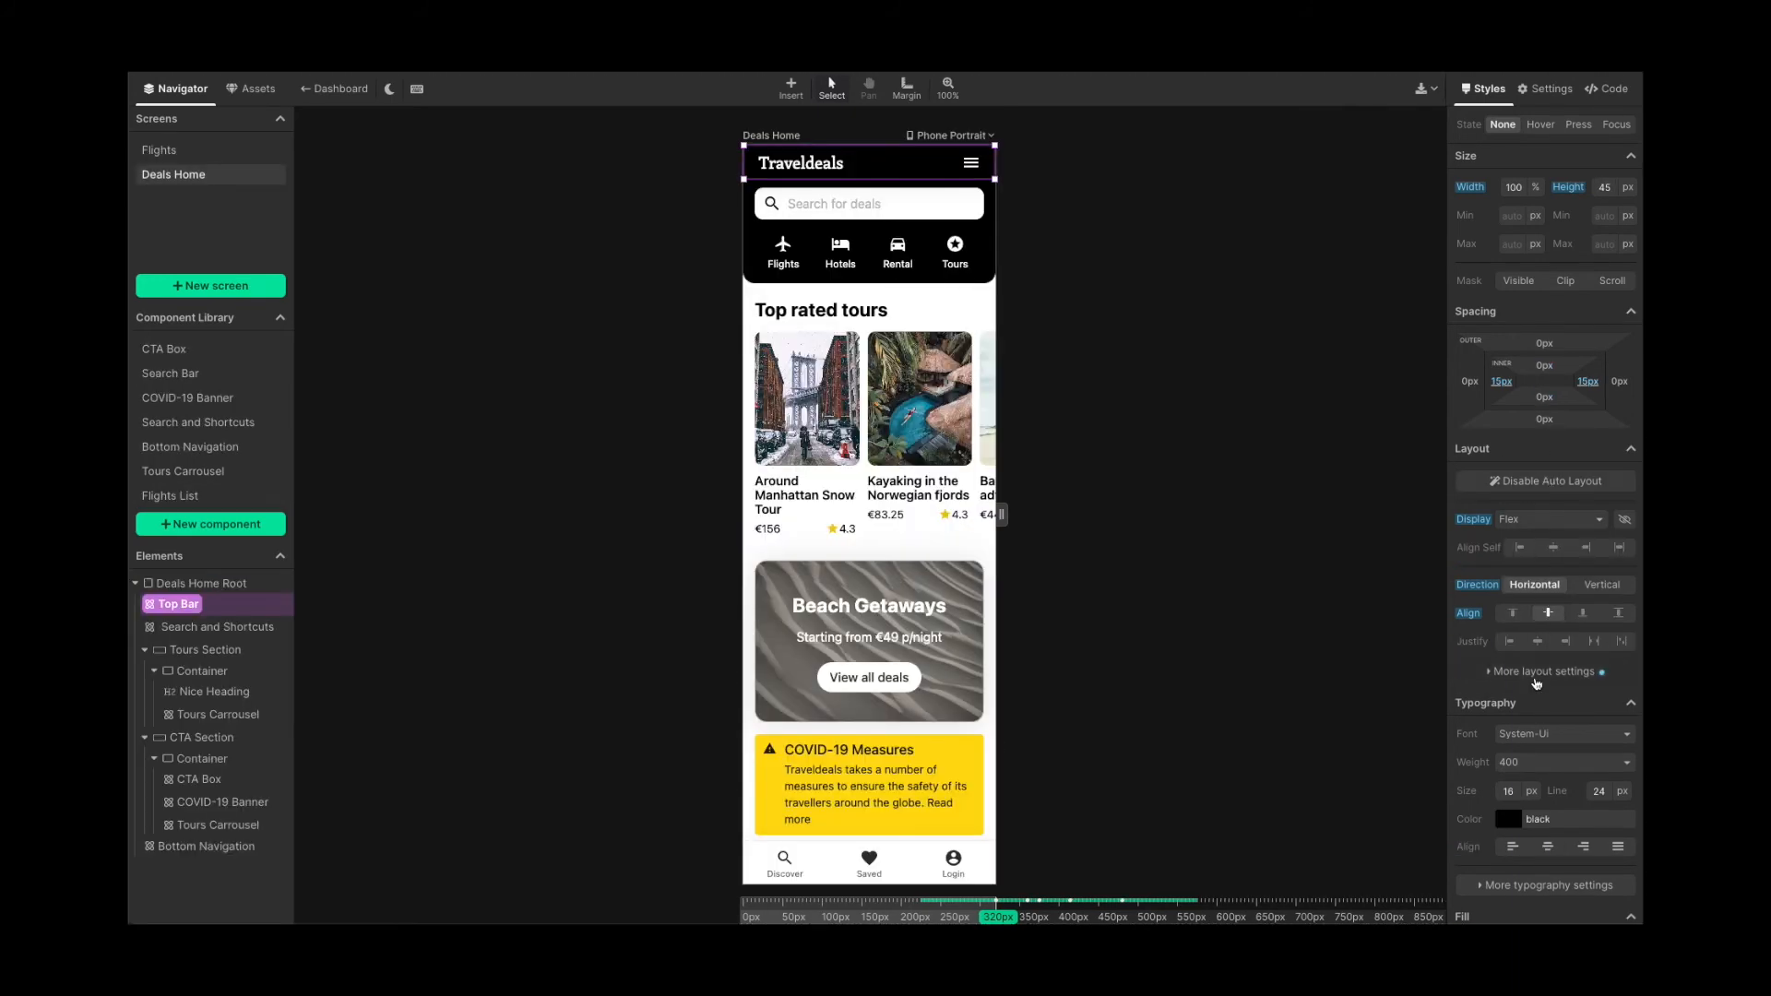
- Set the Top Bar's position to Sticky on the Deals Home screen and check it against the page content
click(1540, 679)
click(1538, 701)
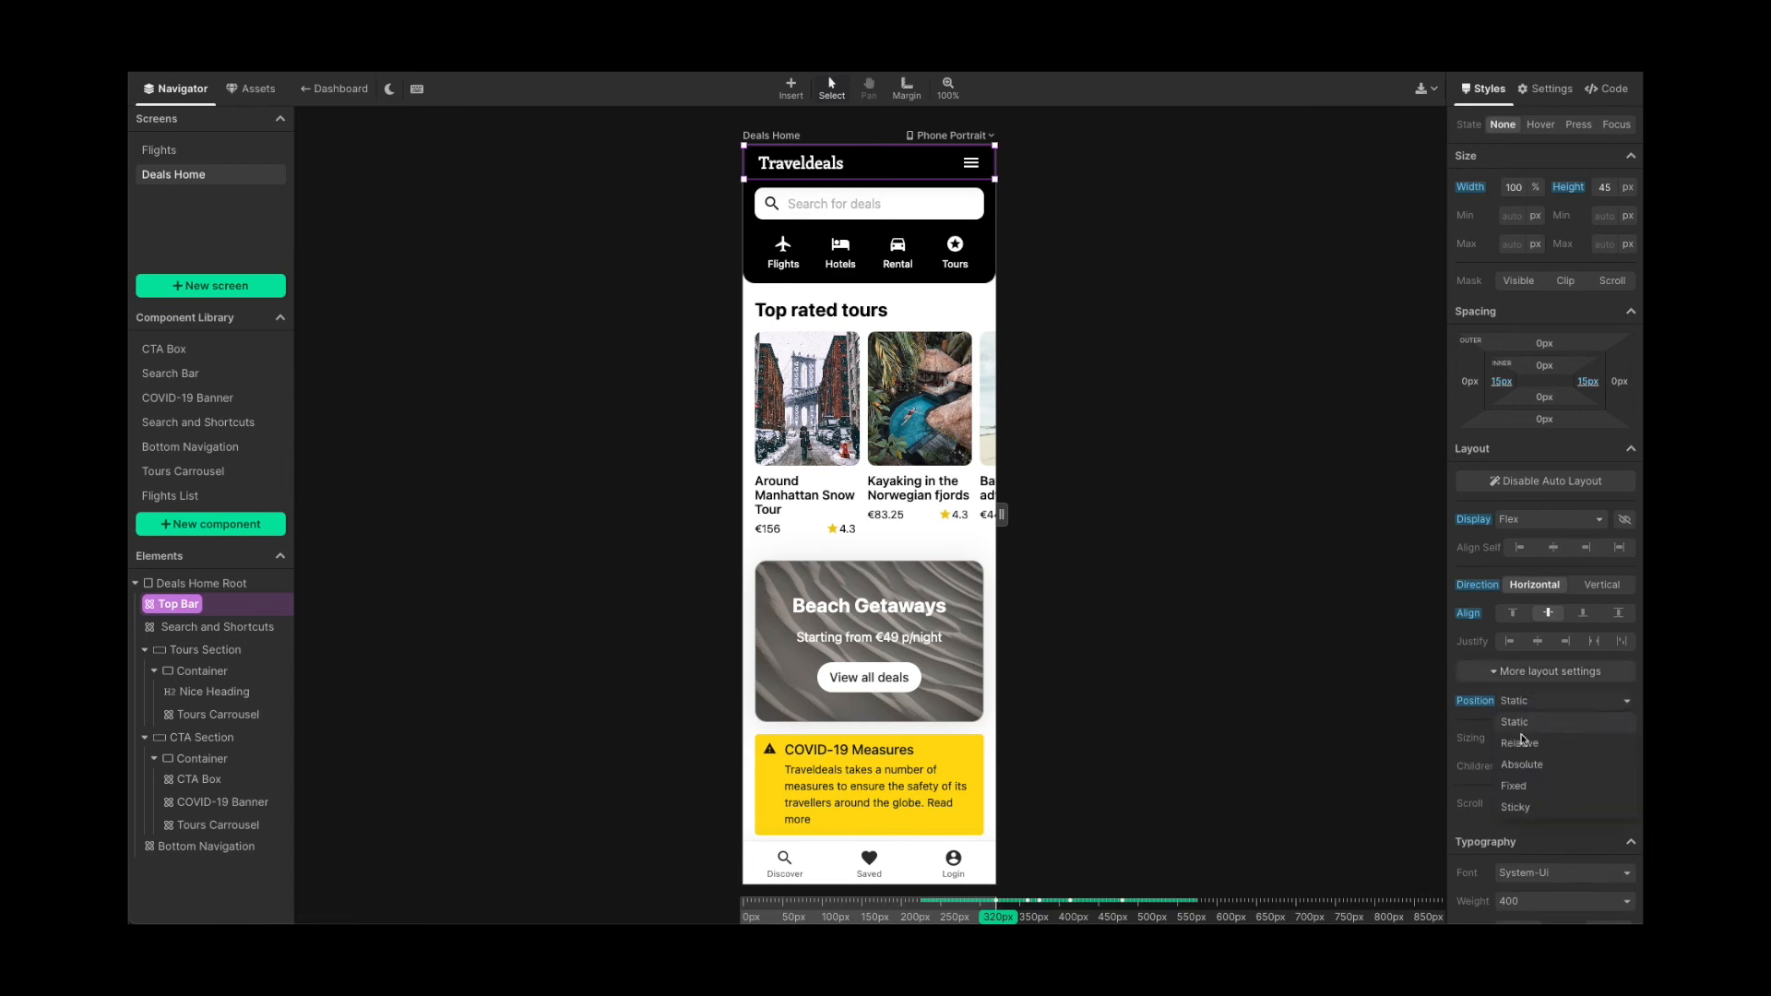
click(1523, 809)
scroll(965, 605, down, 3)
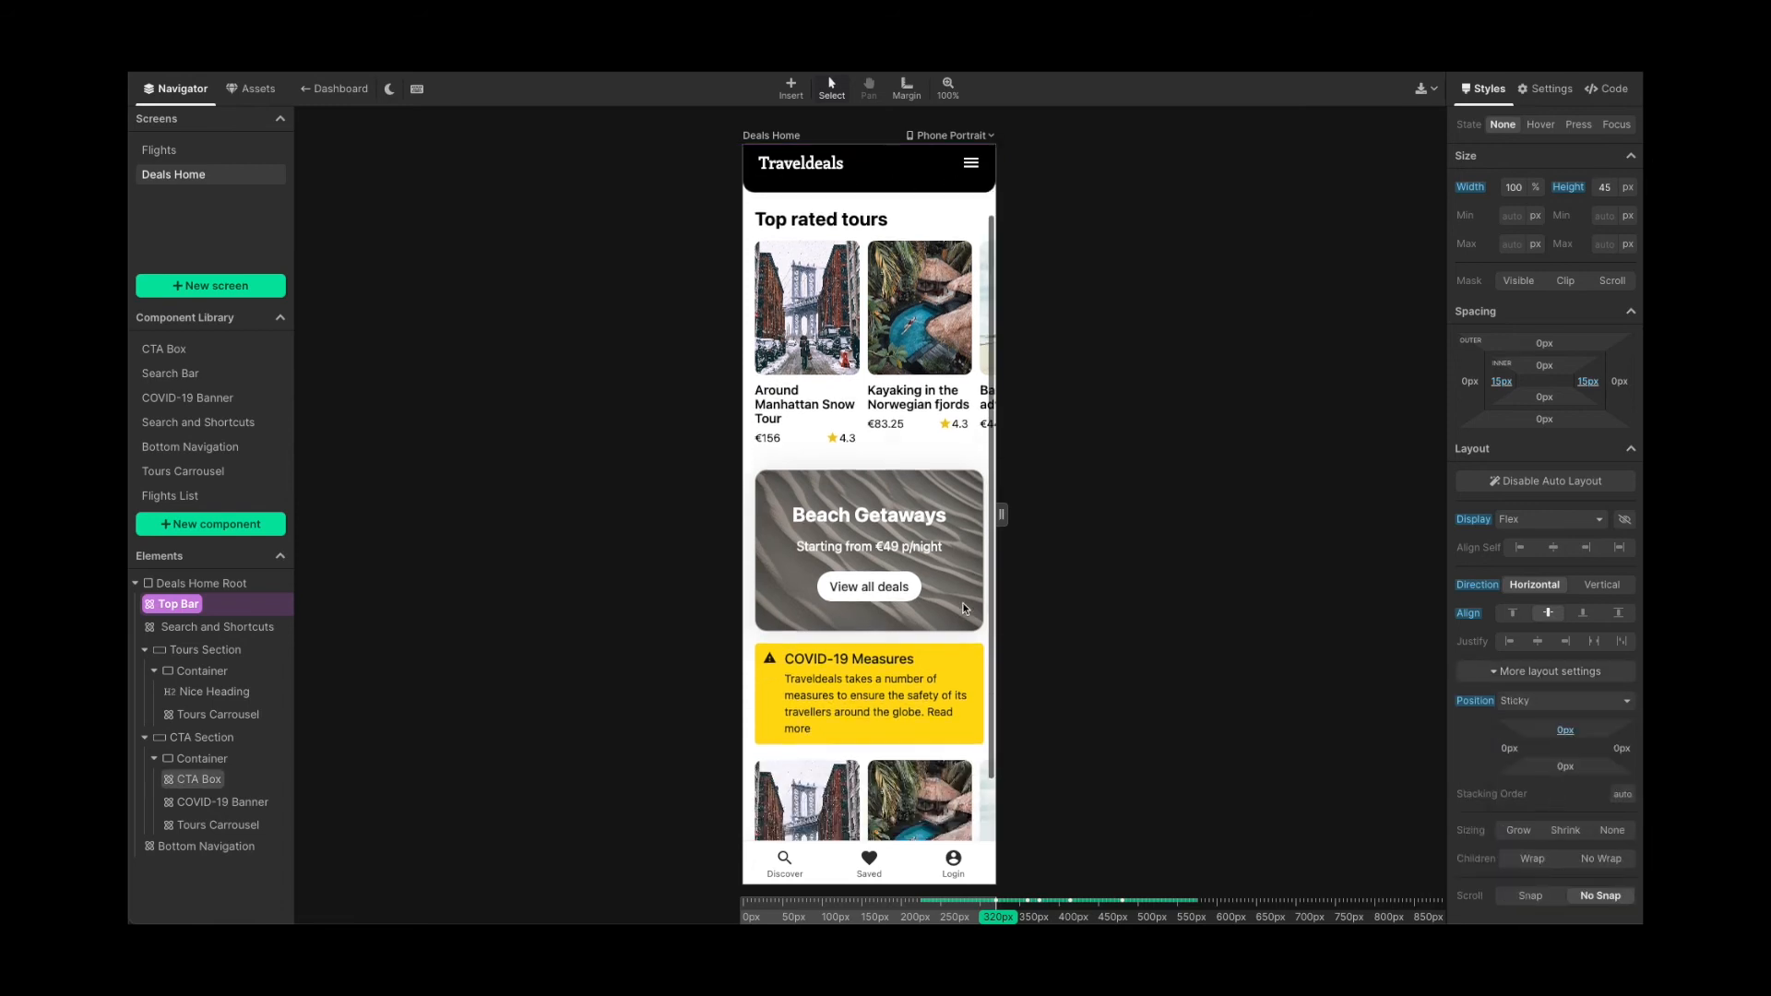
scroll(966, 605, up, 2)
scroll(966, 605, up, 2)
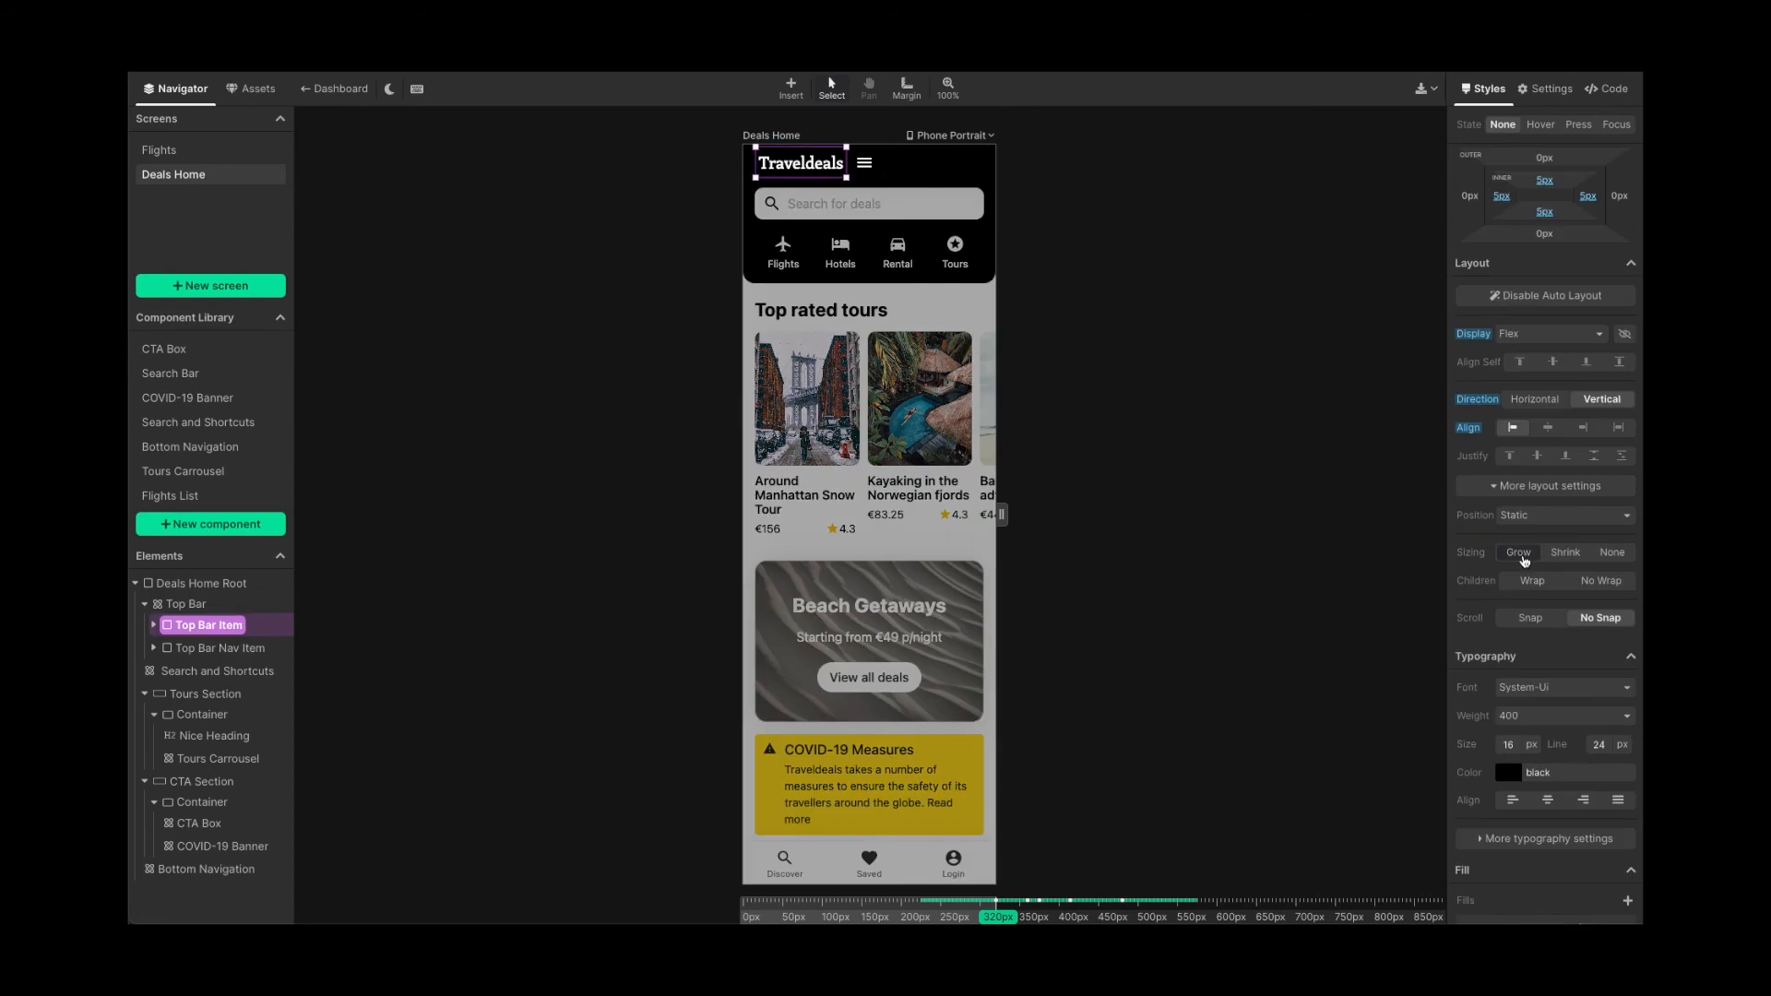
- Set the sizing of the Top Bar's logo item to Grow and the Tours Carrousel's children to Wrap
click(1518, 554)
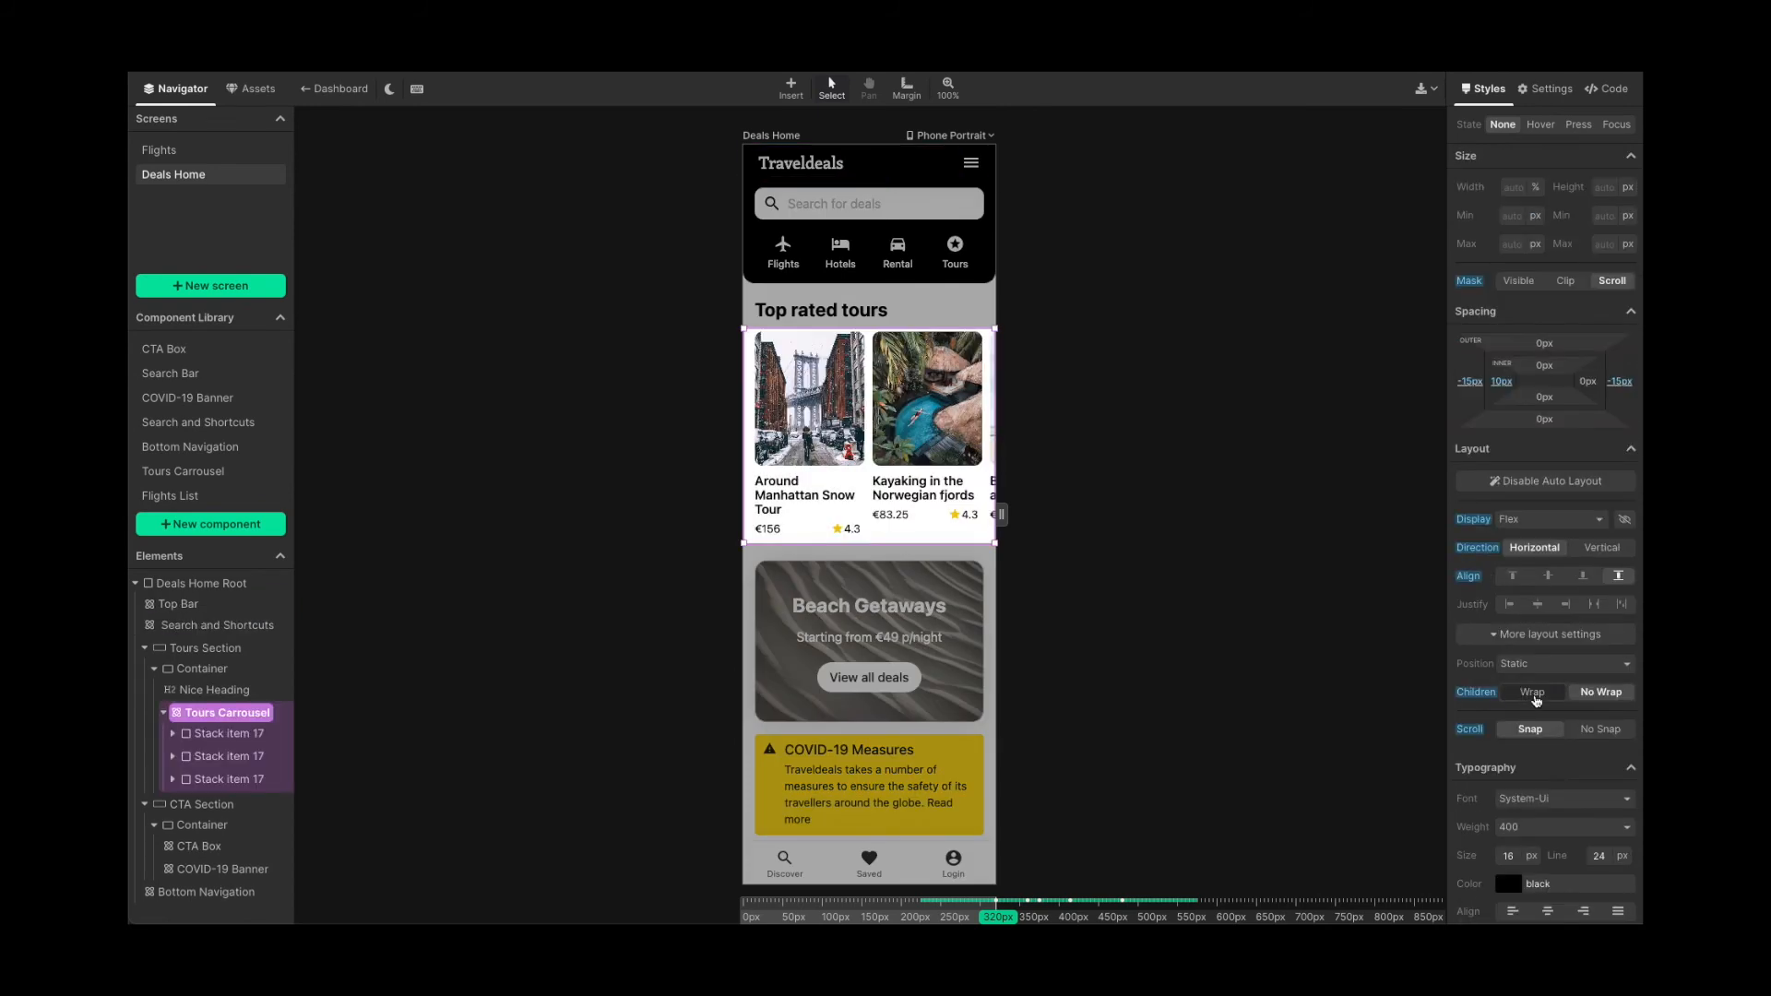
click(1531, 693)
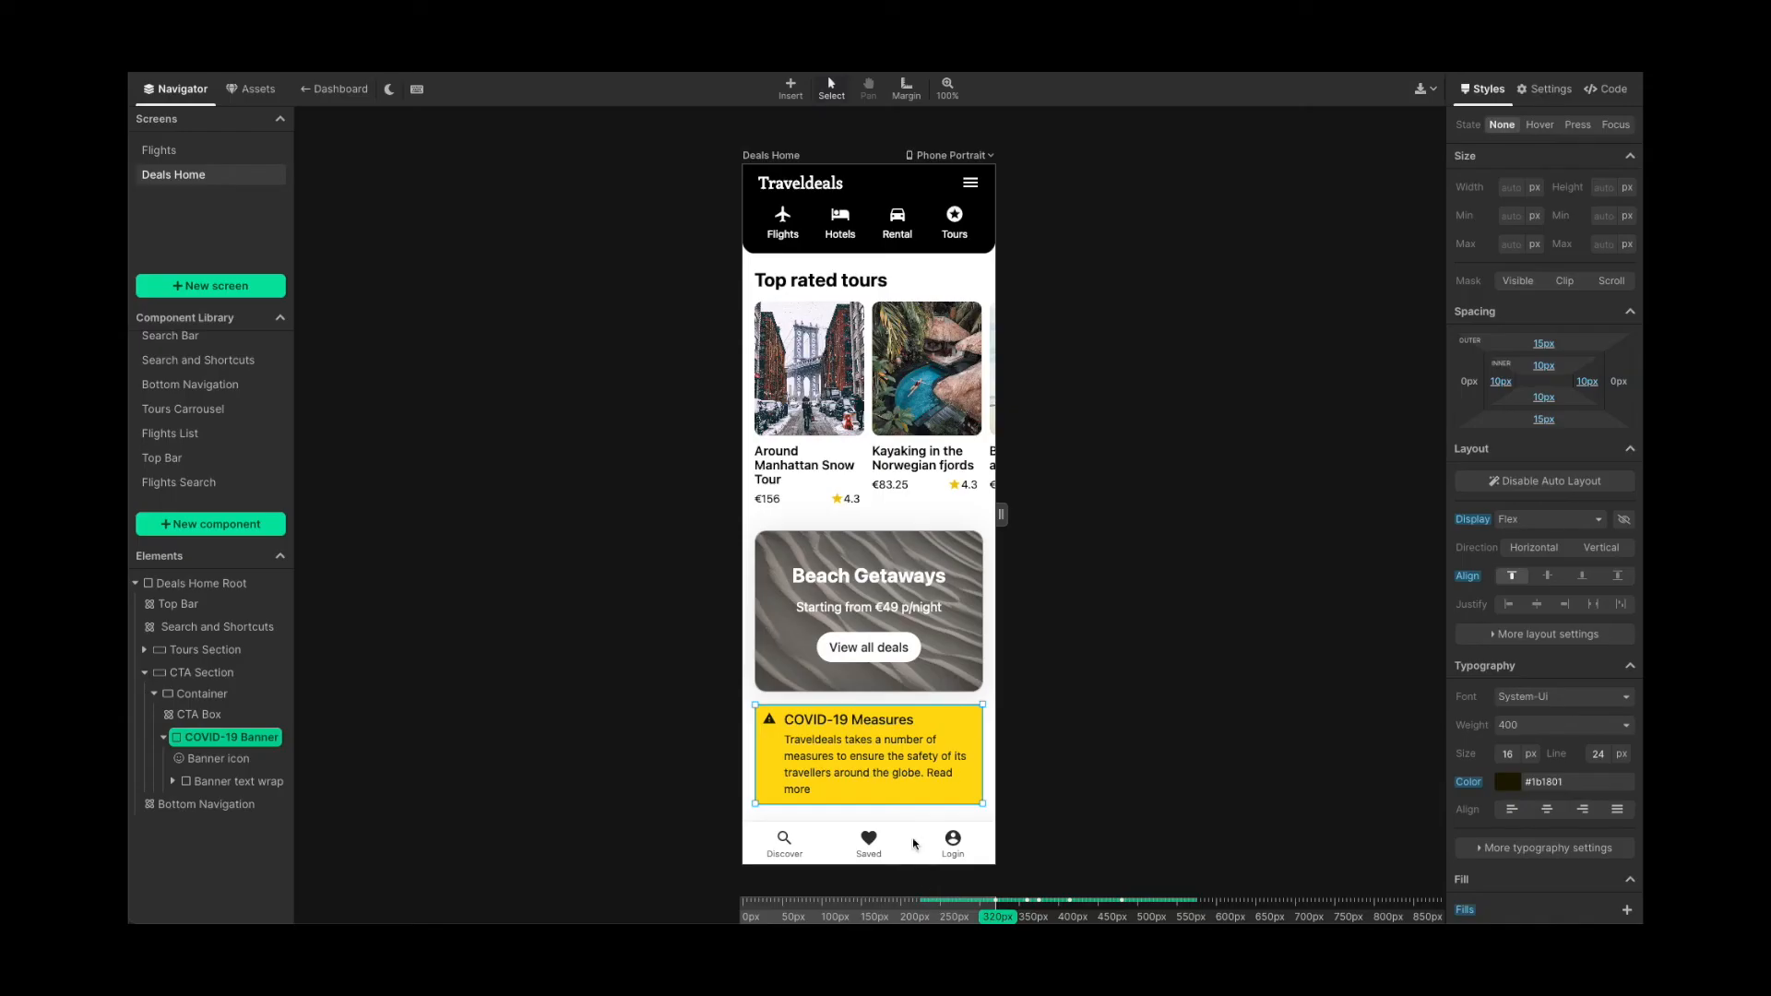
- Create a component from the COVID-19 Banner on Deals Home and place an instance of it on the Flights screen
right_click(928, 716)
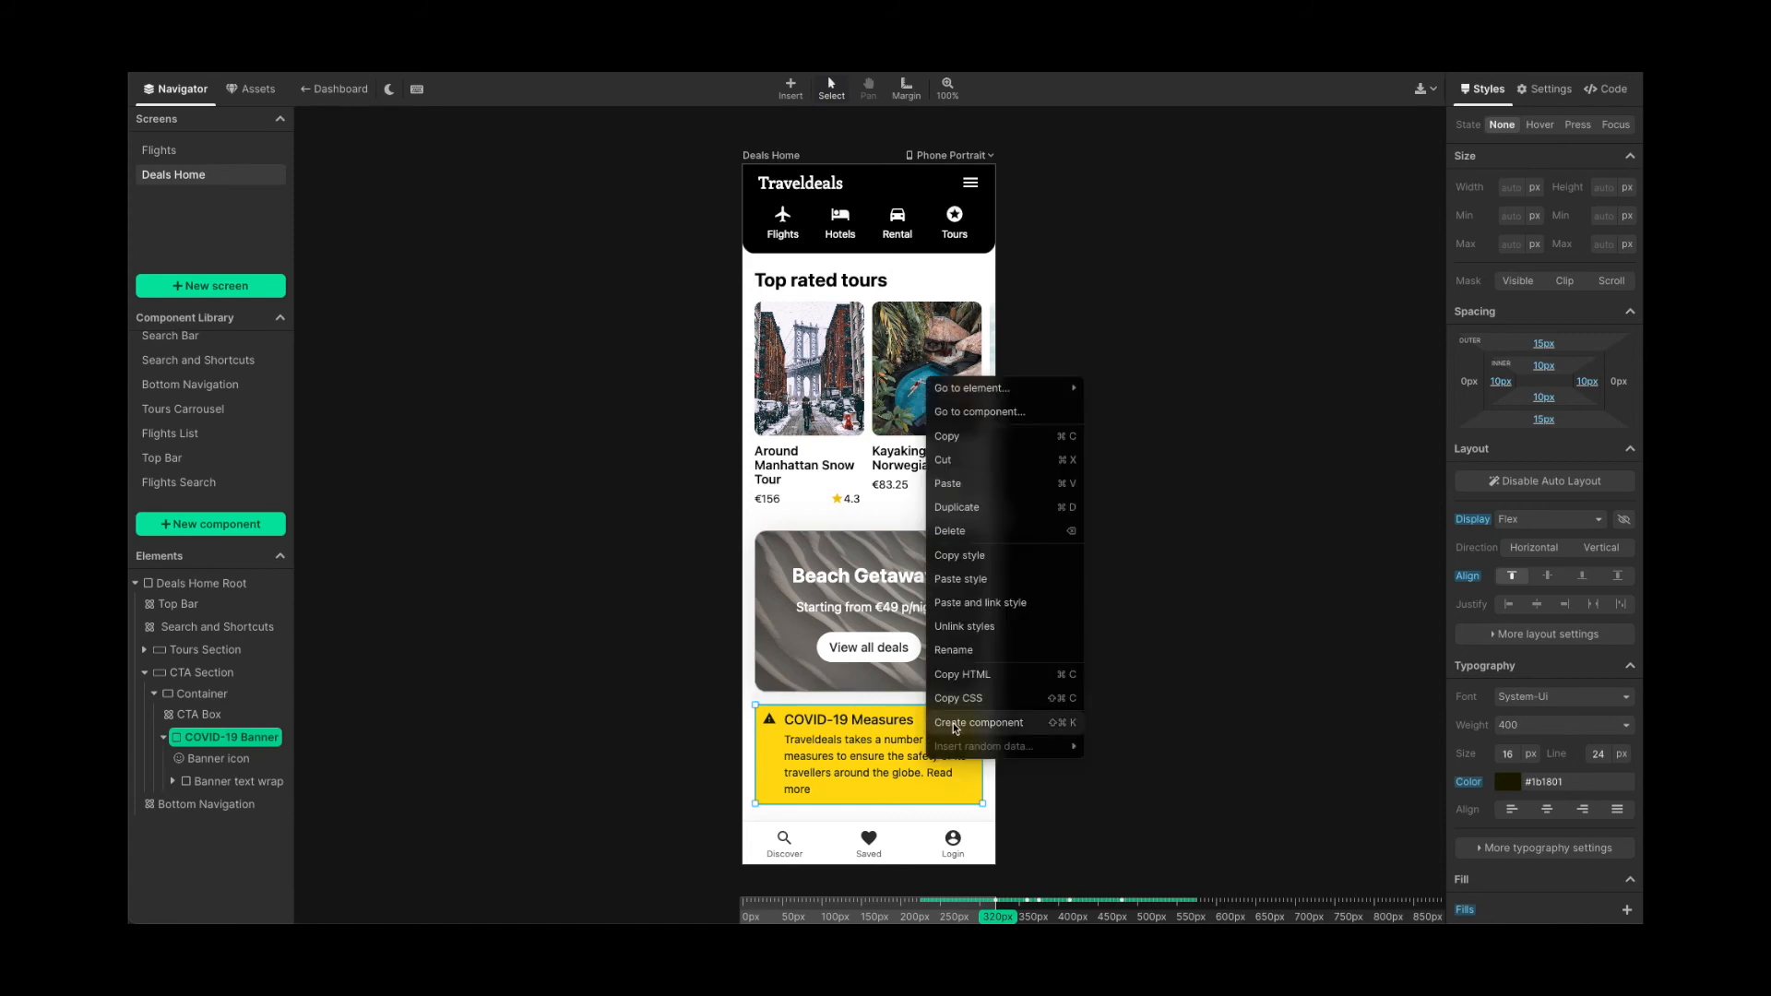
click(954, 724)
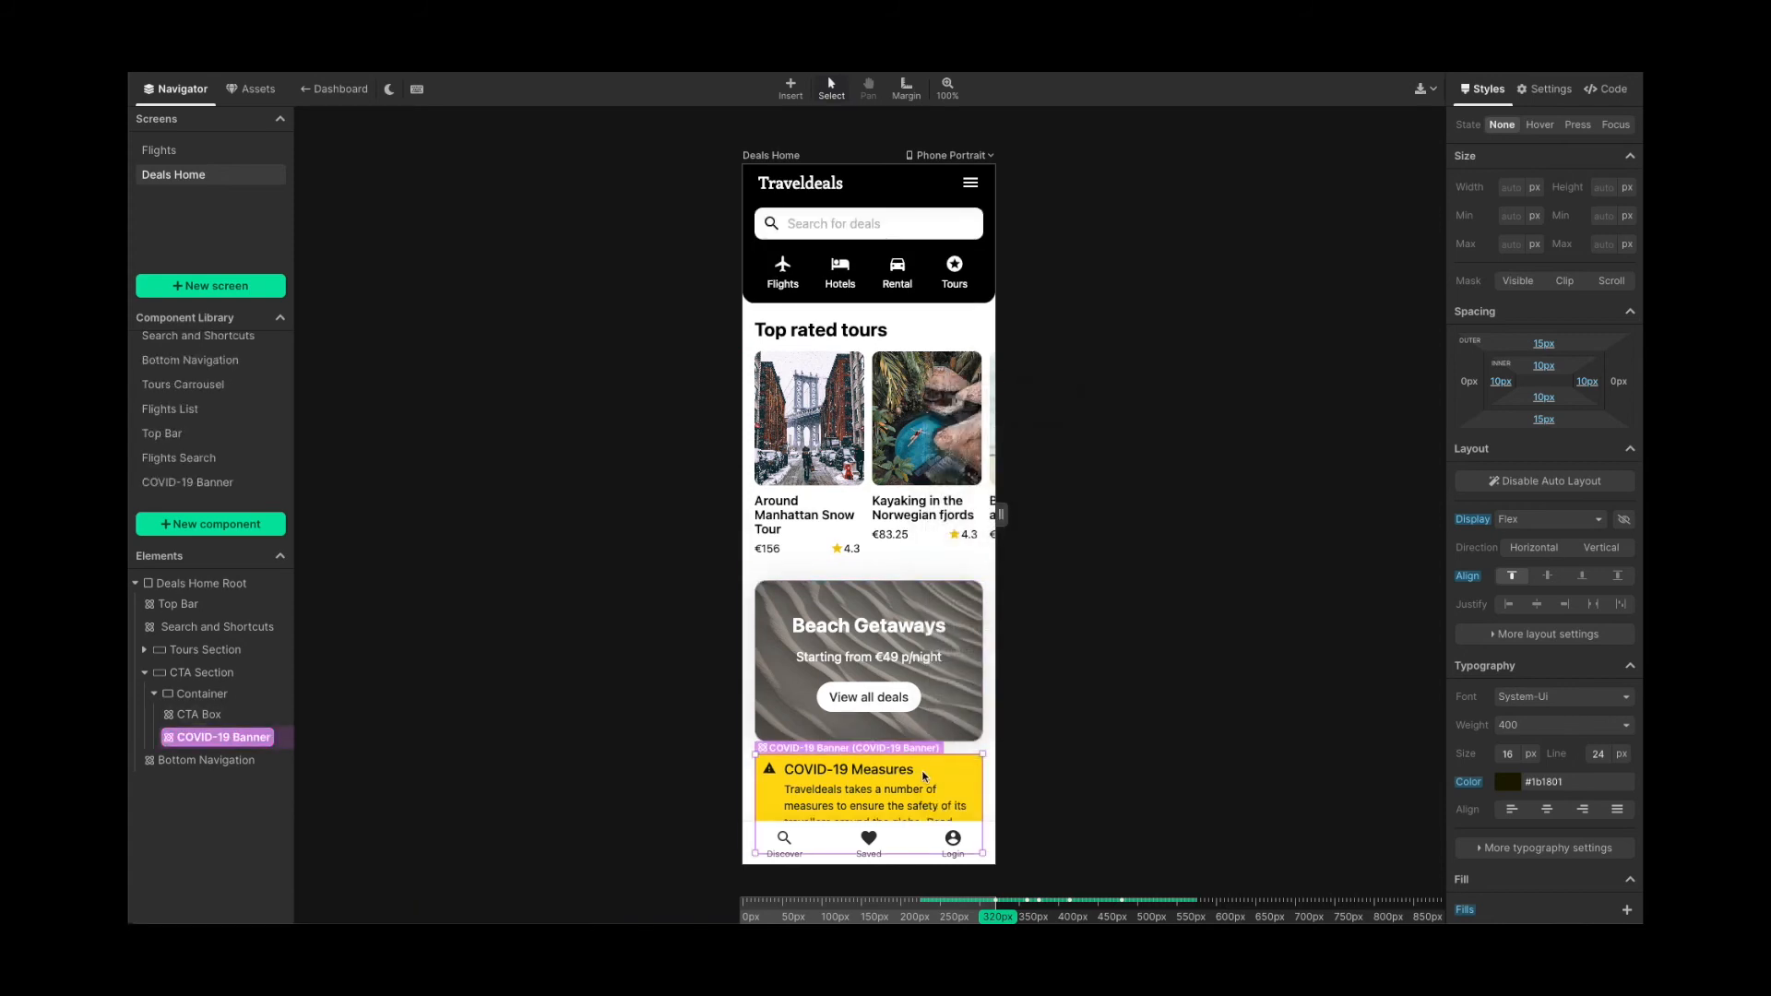
click(158, 149)
drag(218, 485, 905, 623)
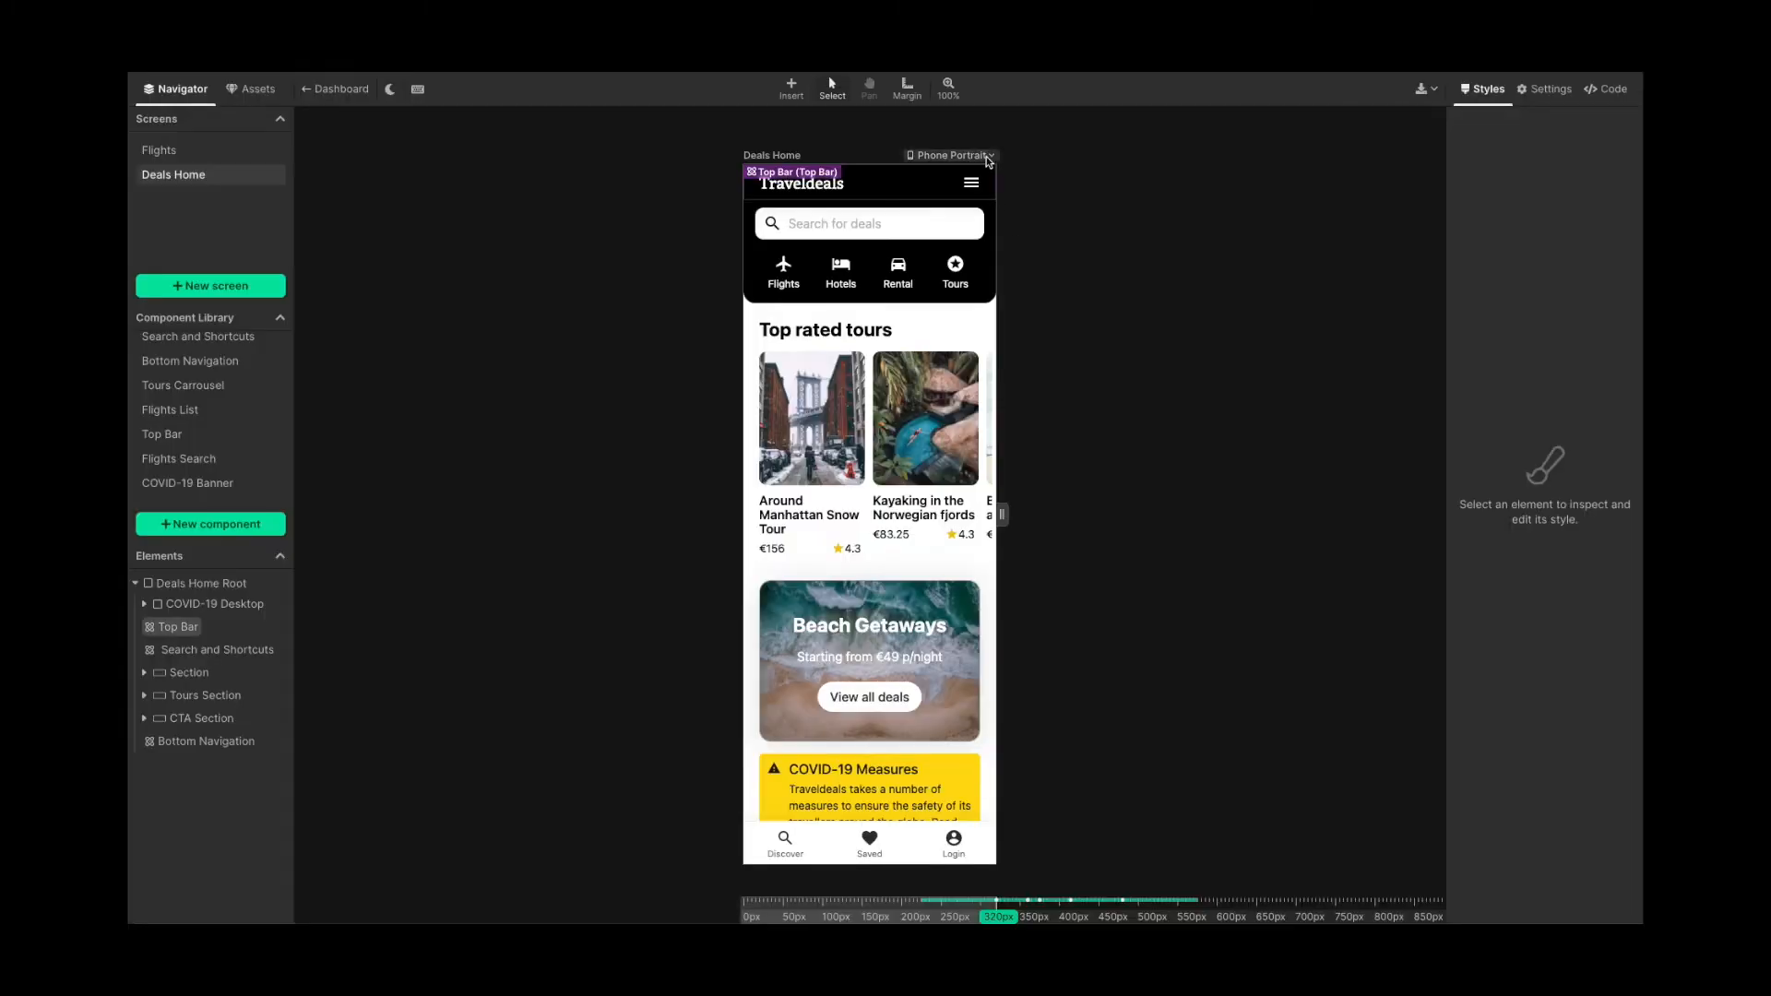
- Preview the Deals Home screen at the Phone Landscape breakpoint and widen its canvas
click(989, 156)
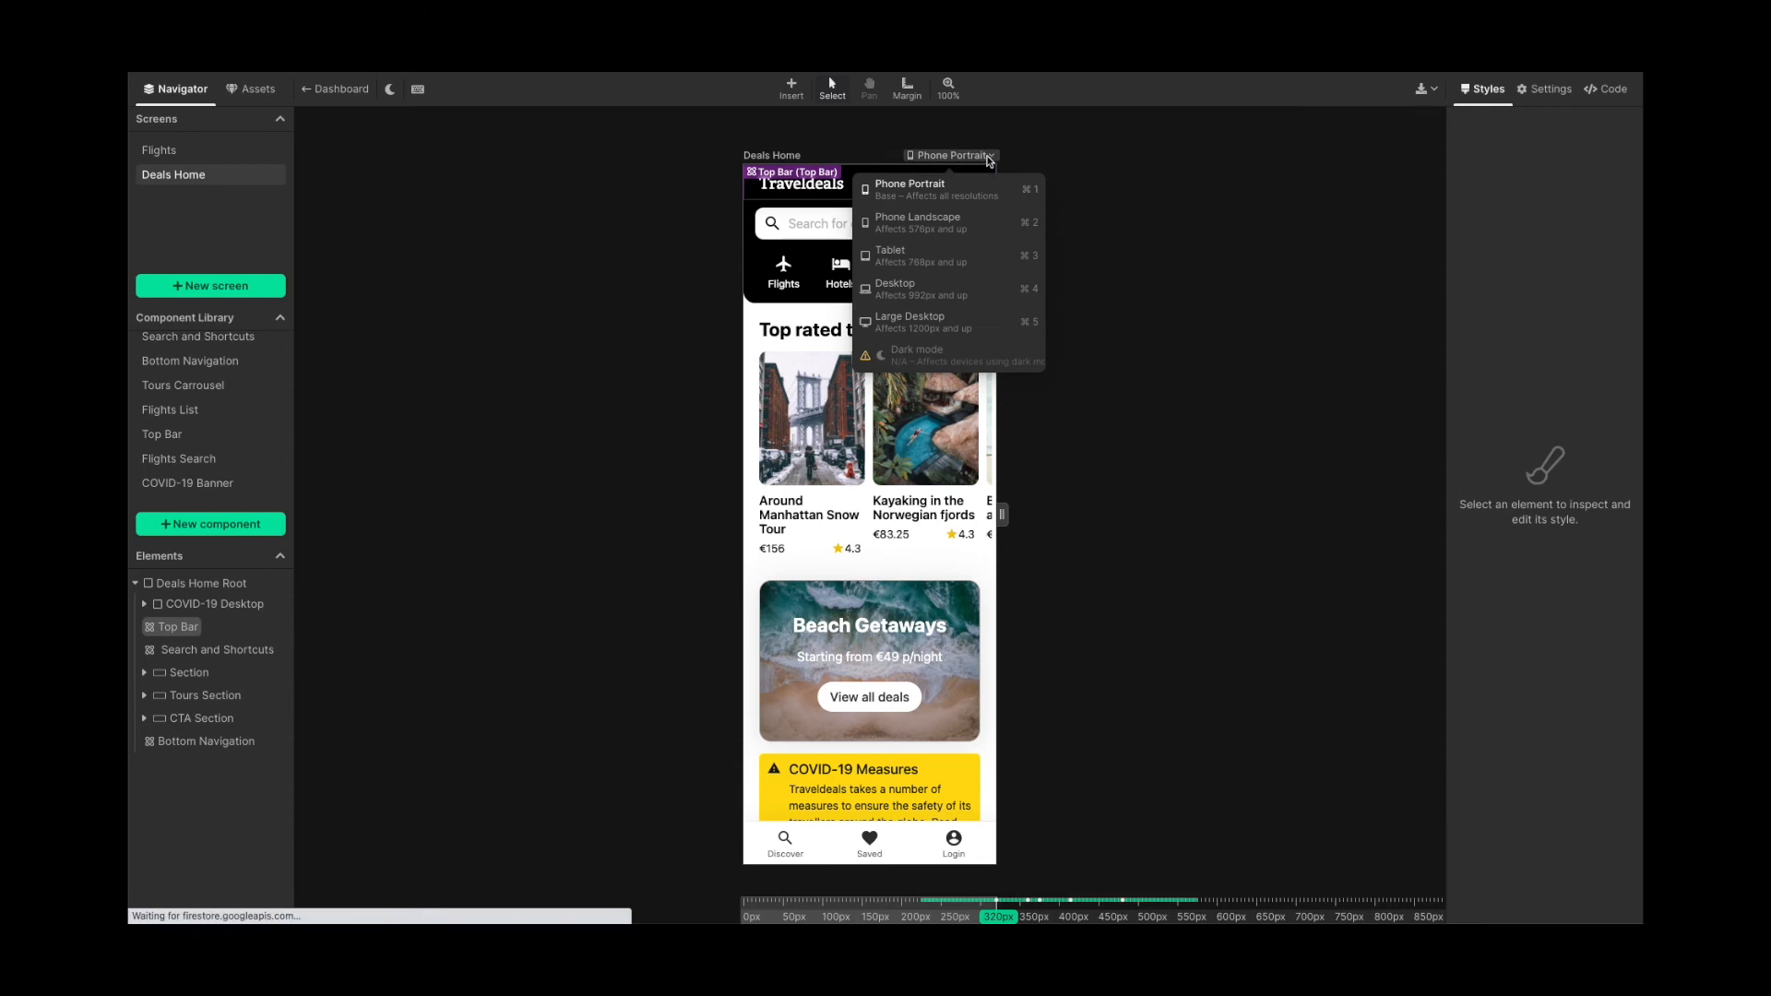
click(967, 234)
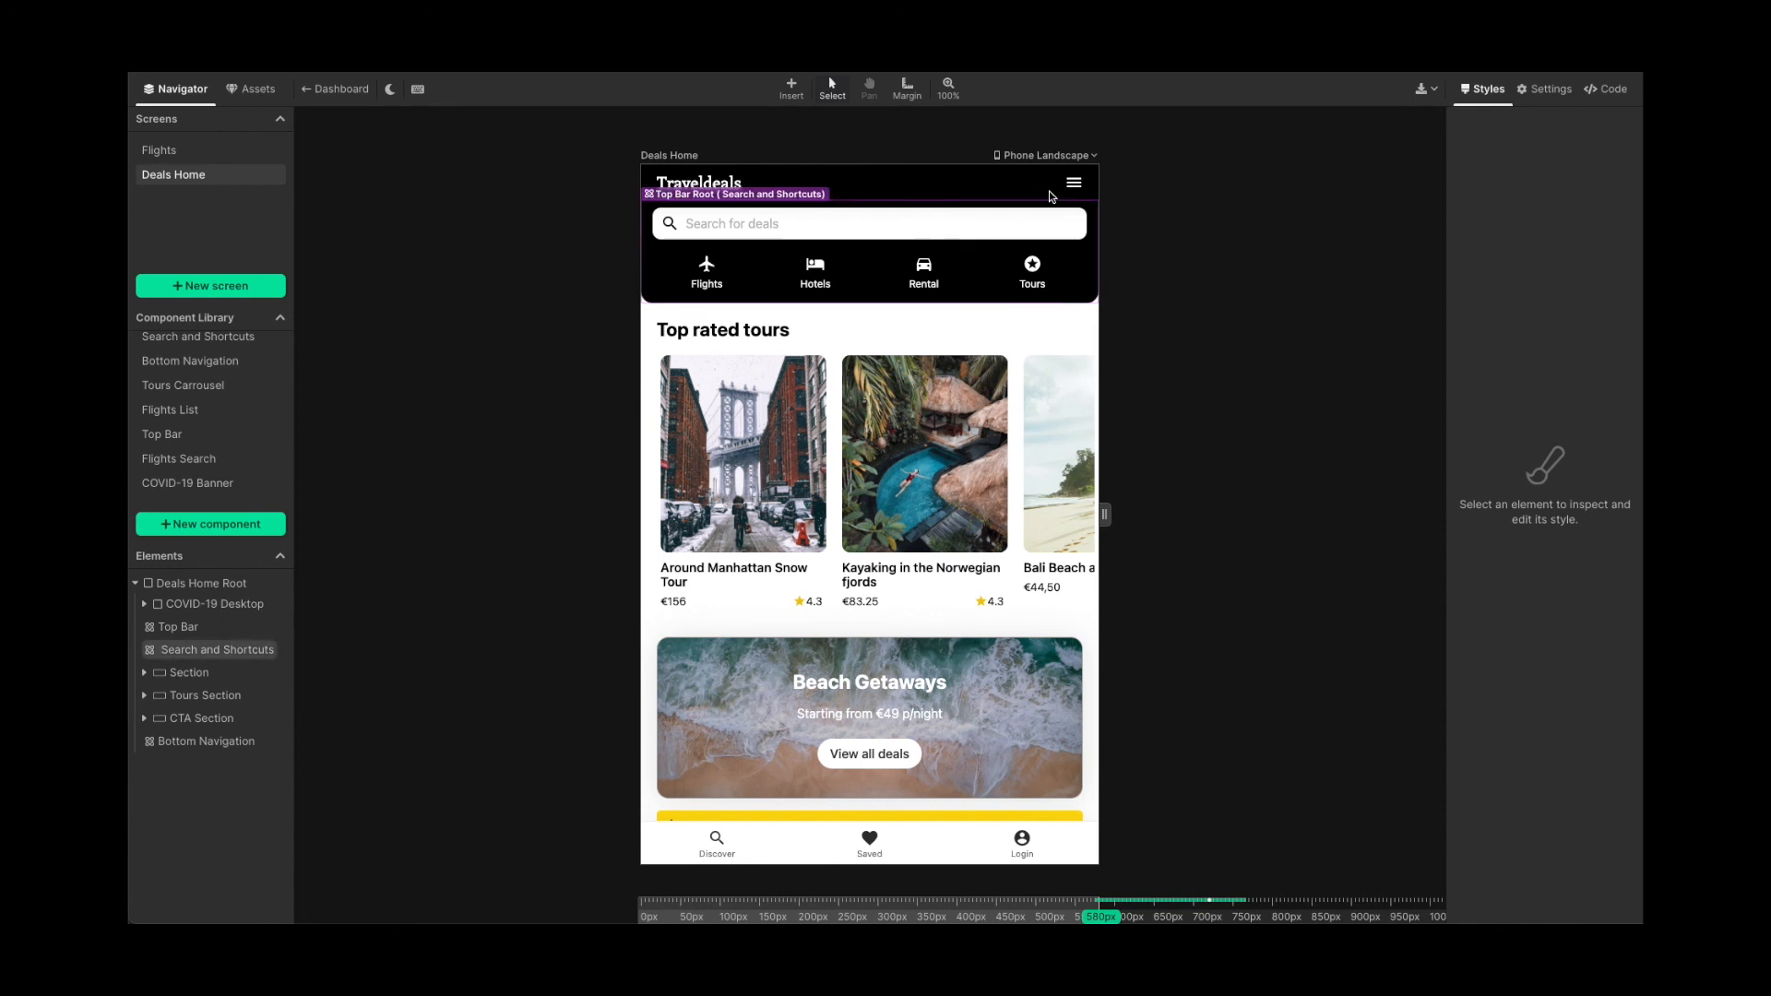
drag(1104, 513, 1192, 518)
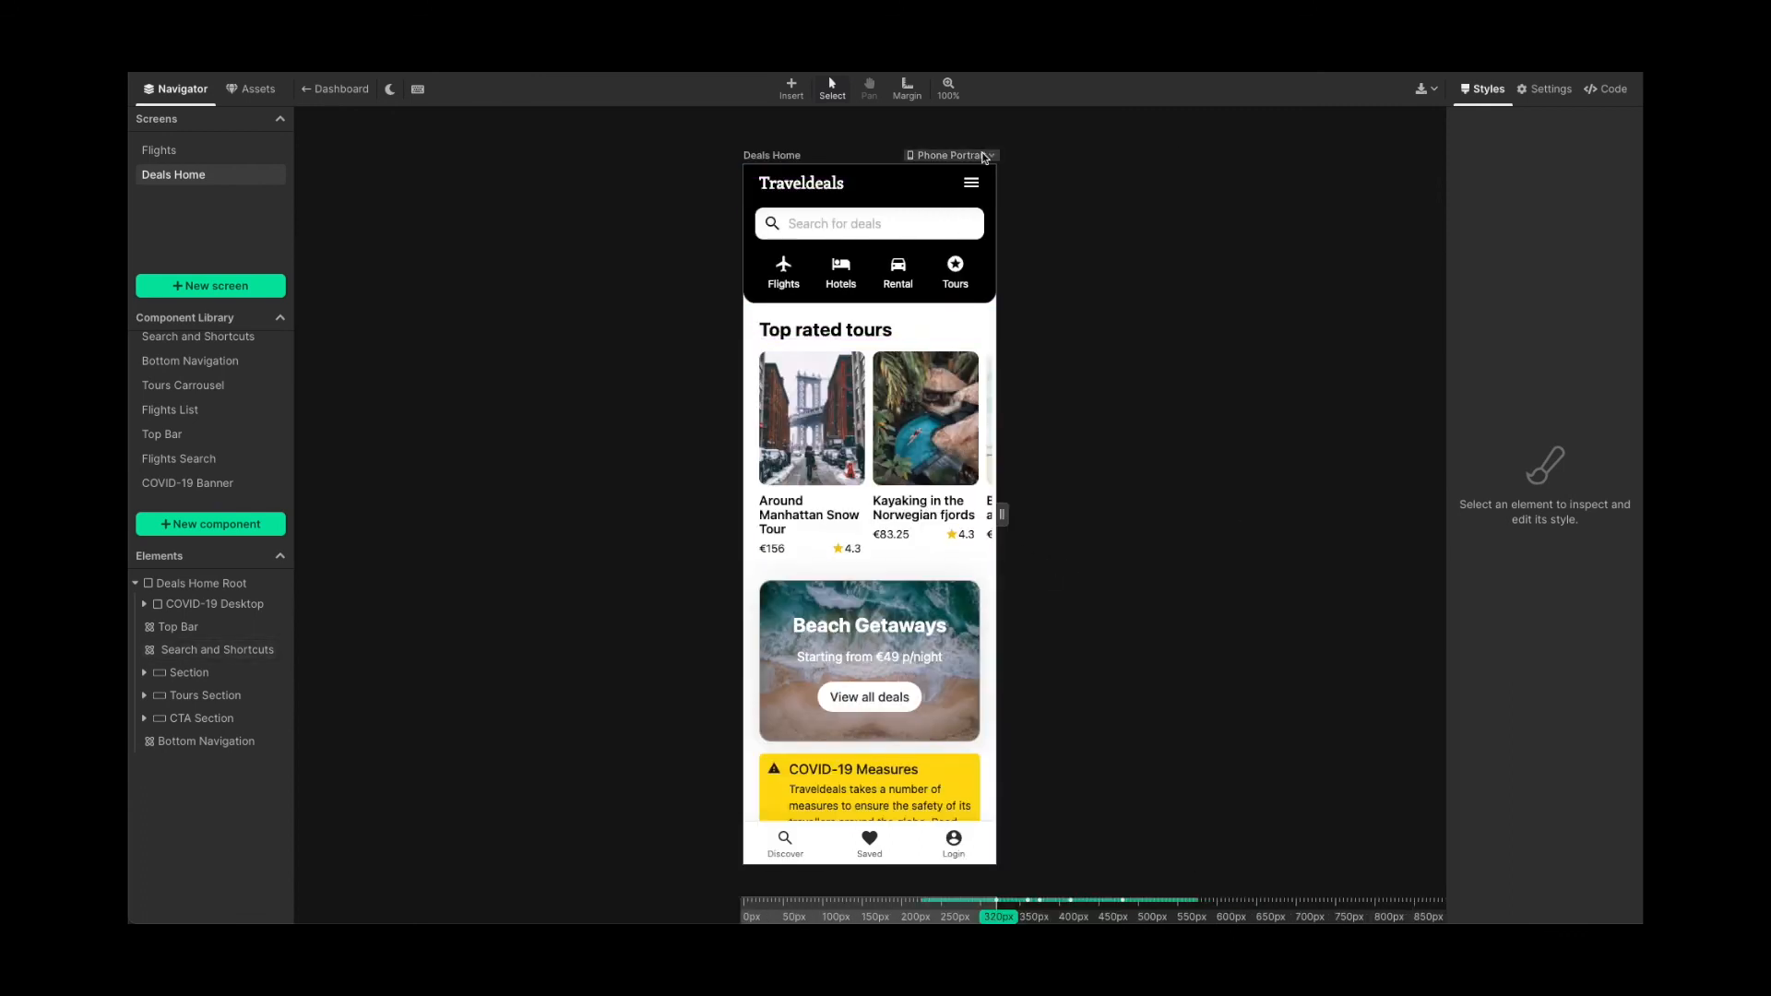
- Preview Deals Home at the Phone Landscape, Tablet and Desktop breakpoints and inspect the Search Bar's Desktop-specific styles
key(2)
key(3)
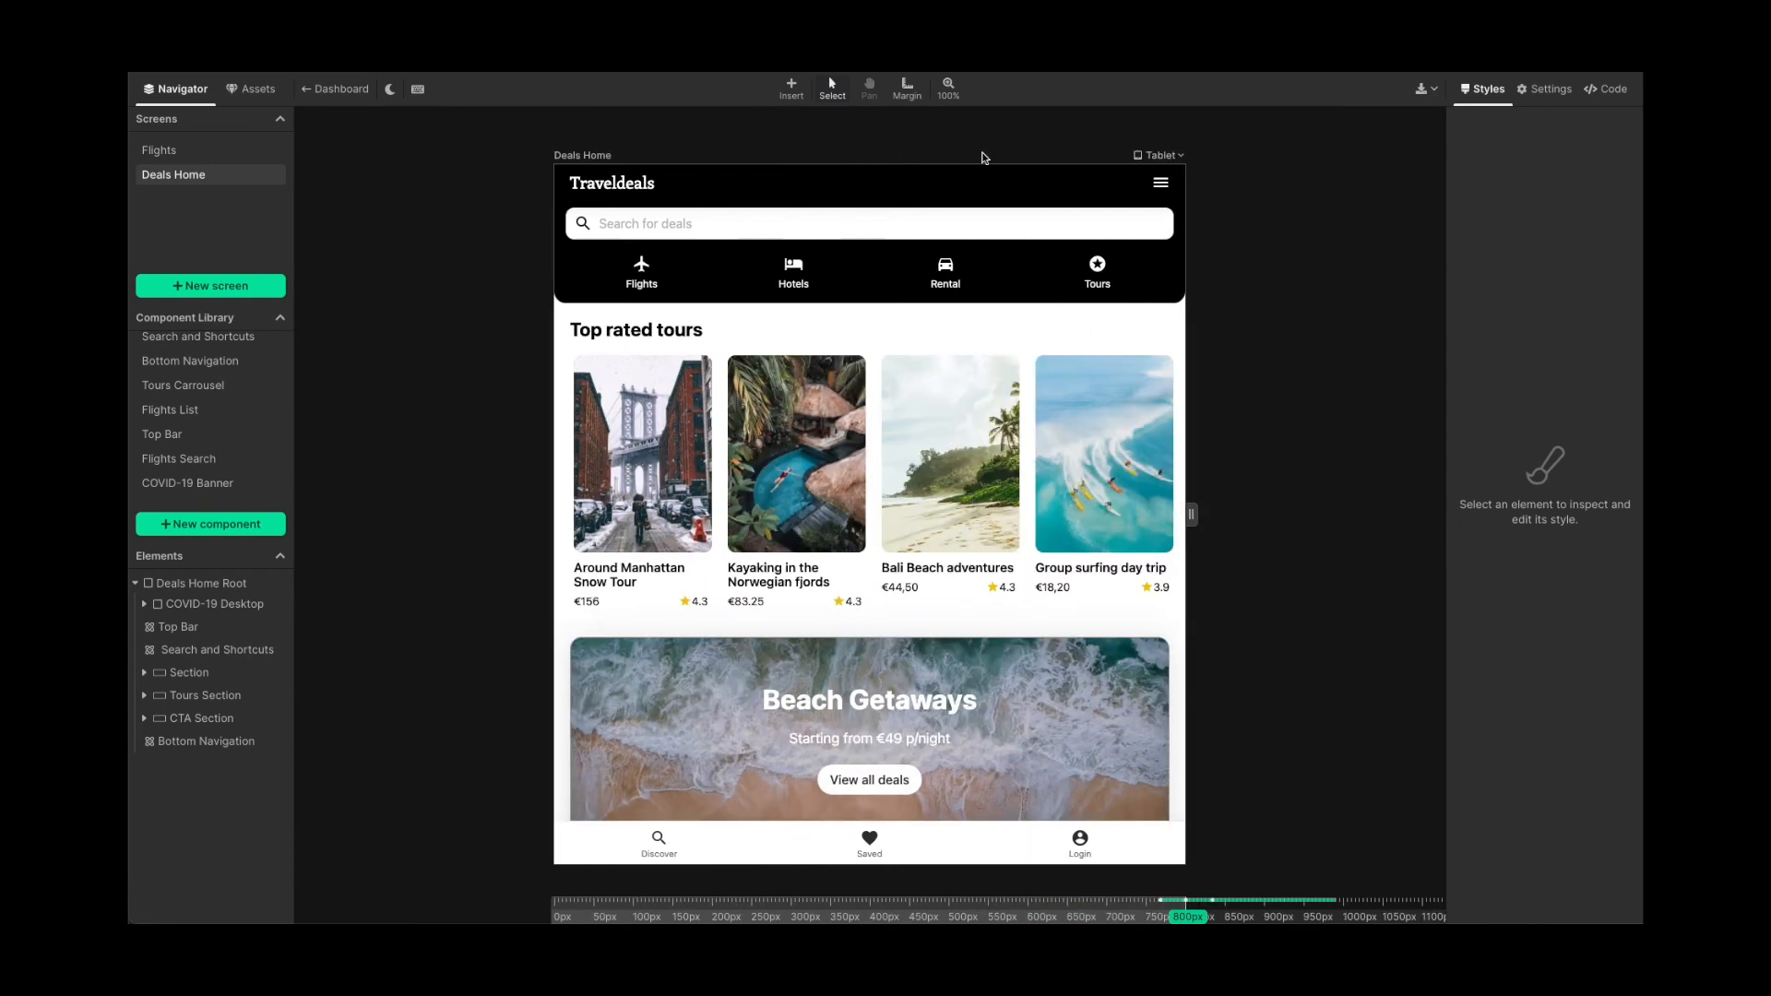
key(4)
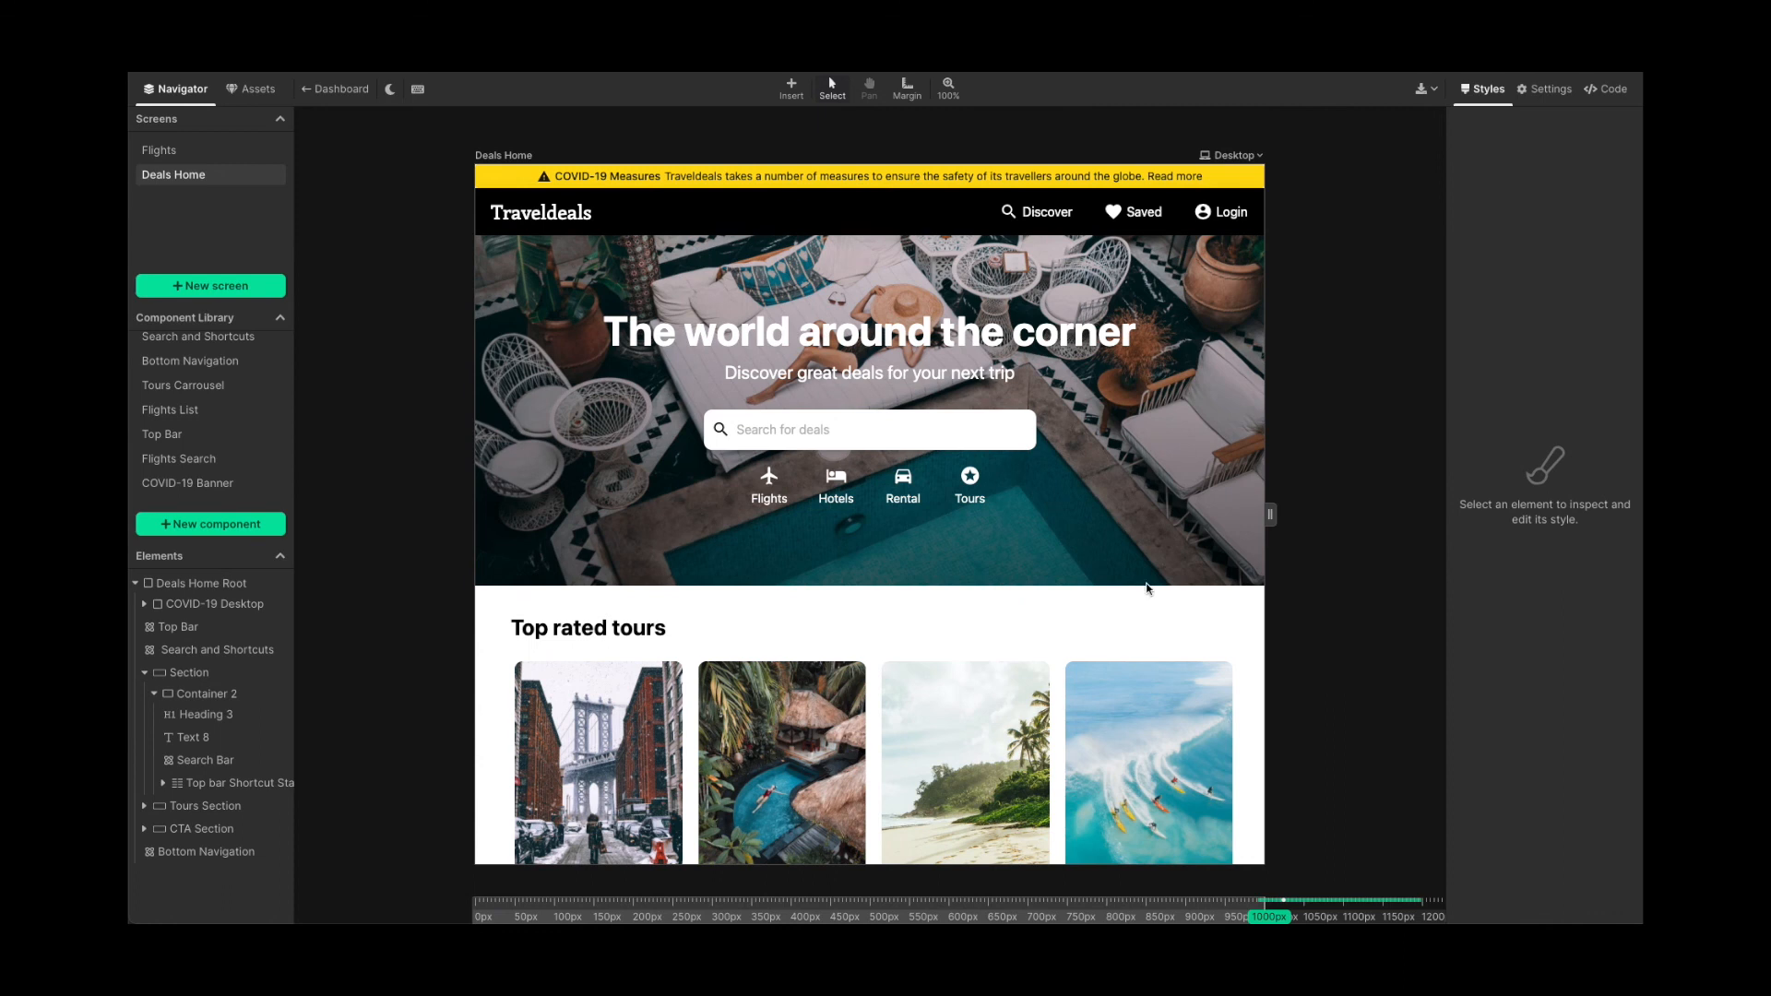
click(994, 435)
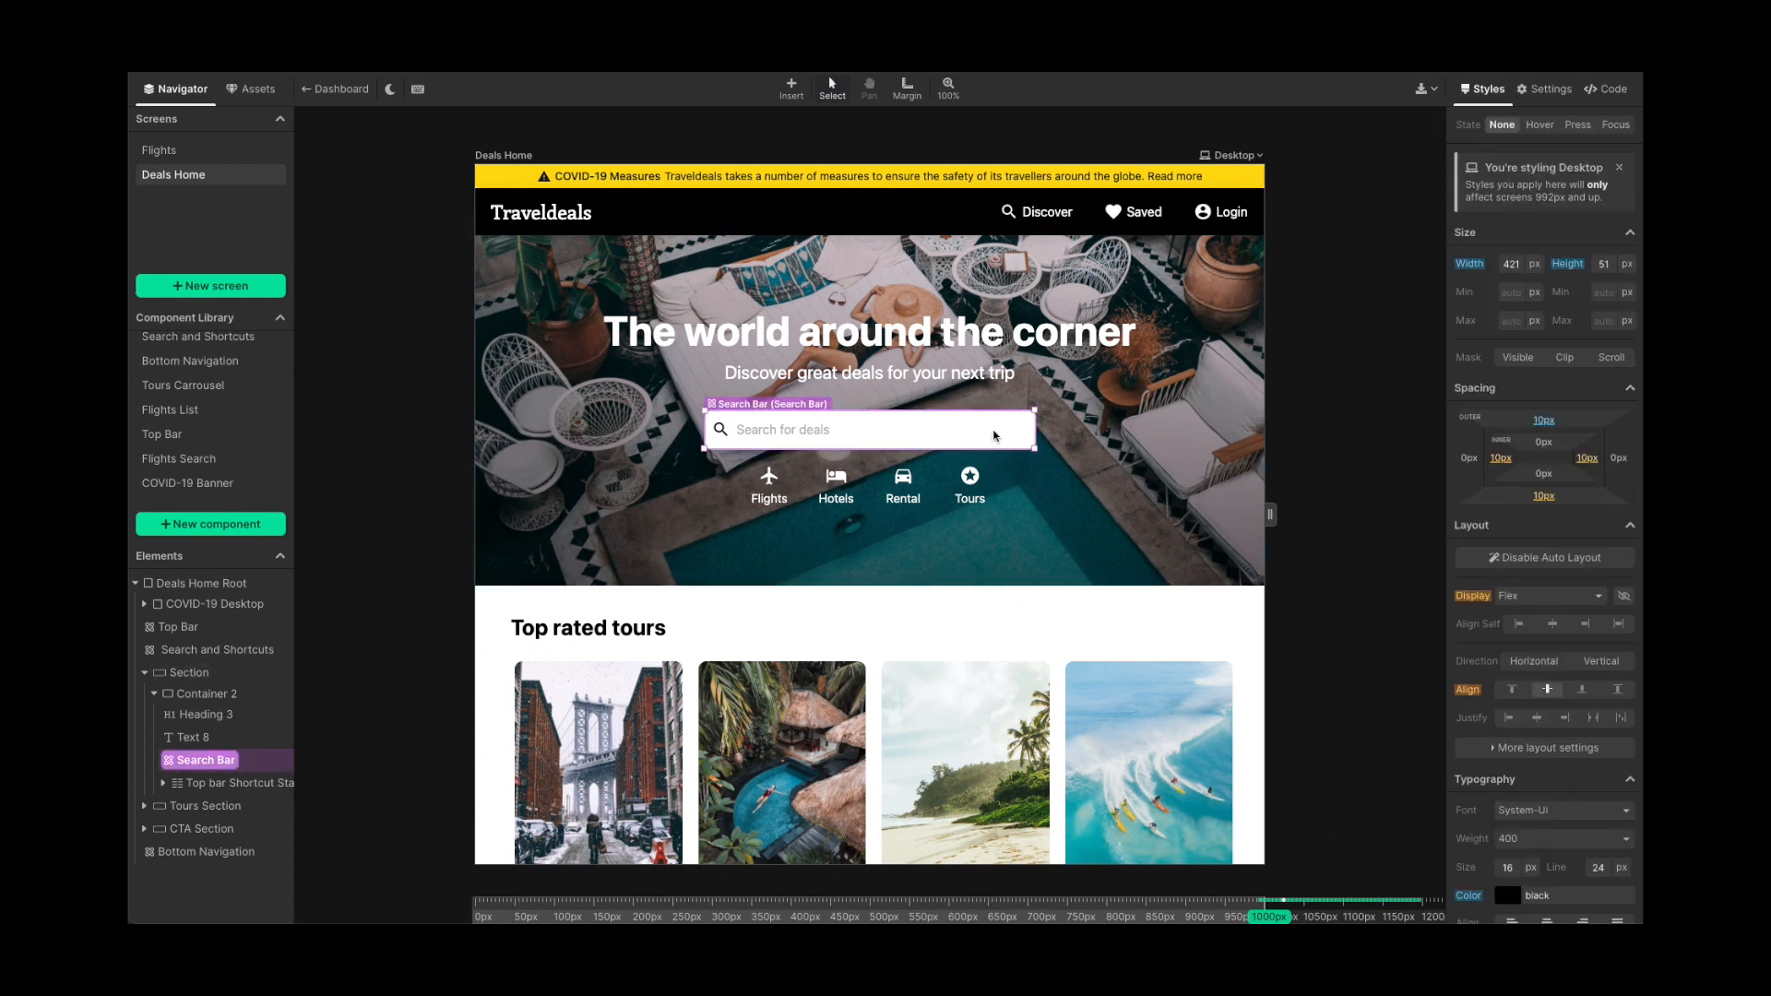
mouse_move(1468, 693)
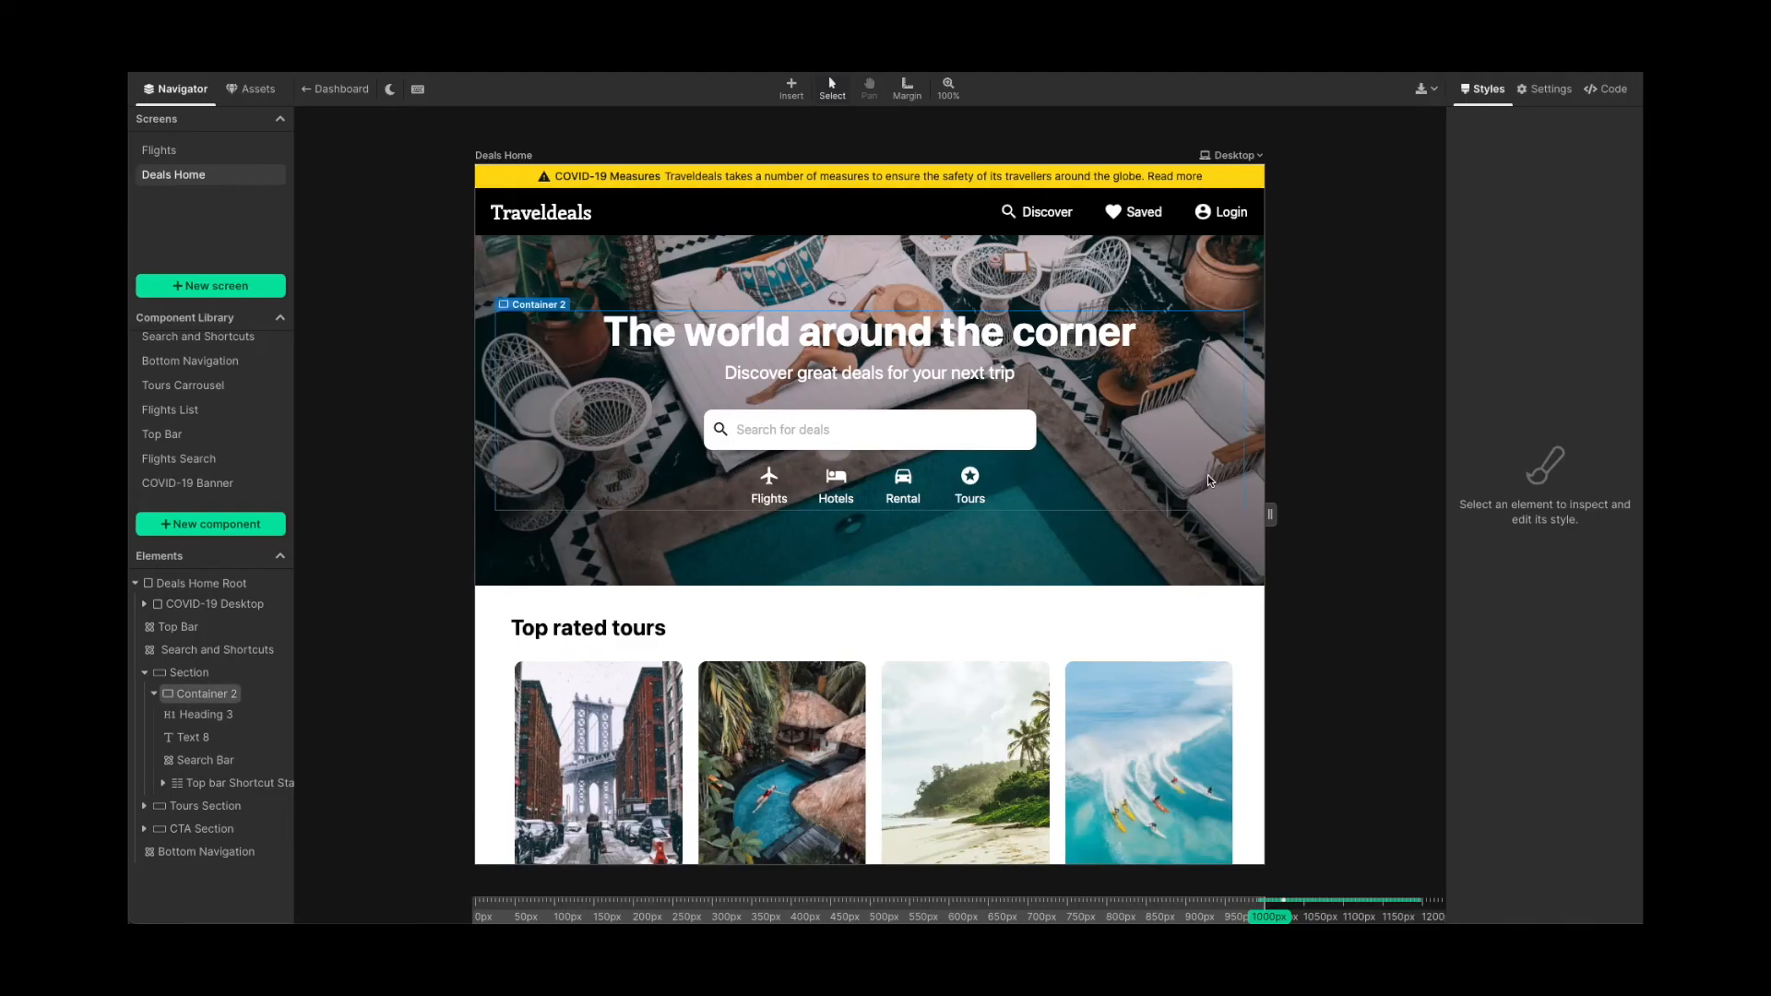
- Look through the Image and PDF export options and export the design as code
click(1432, 98)
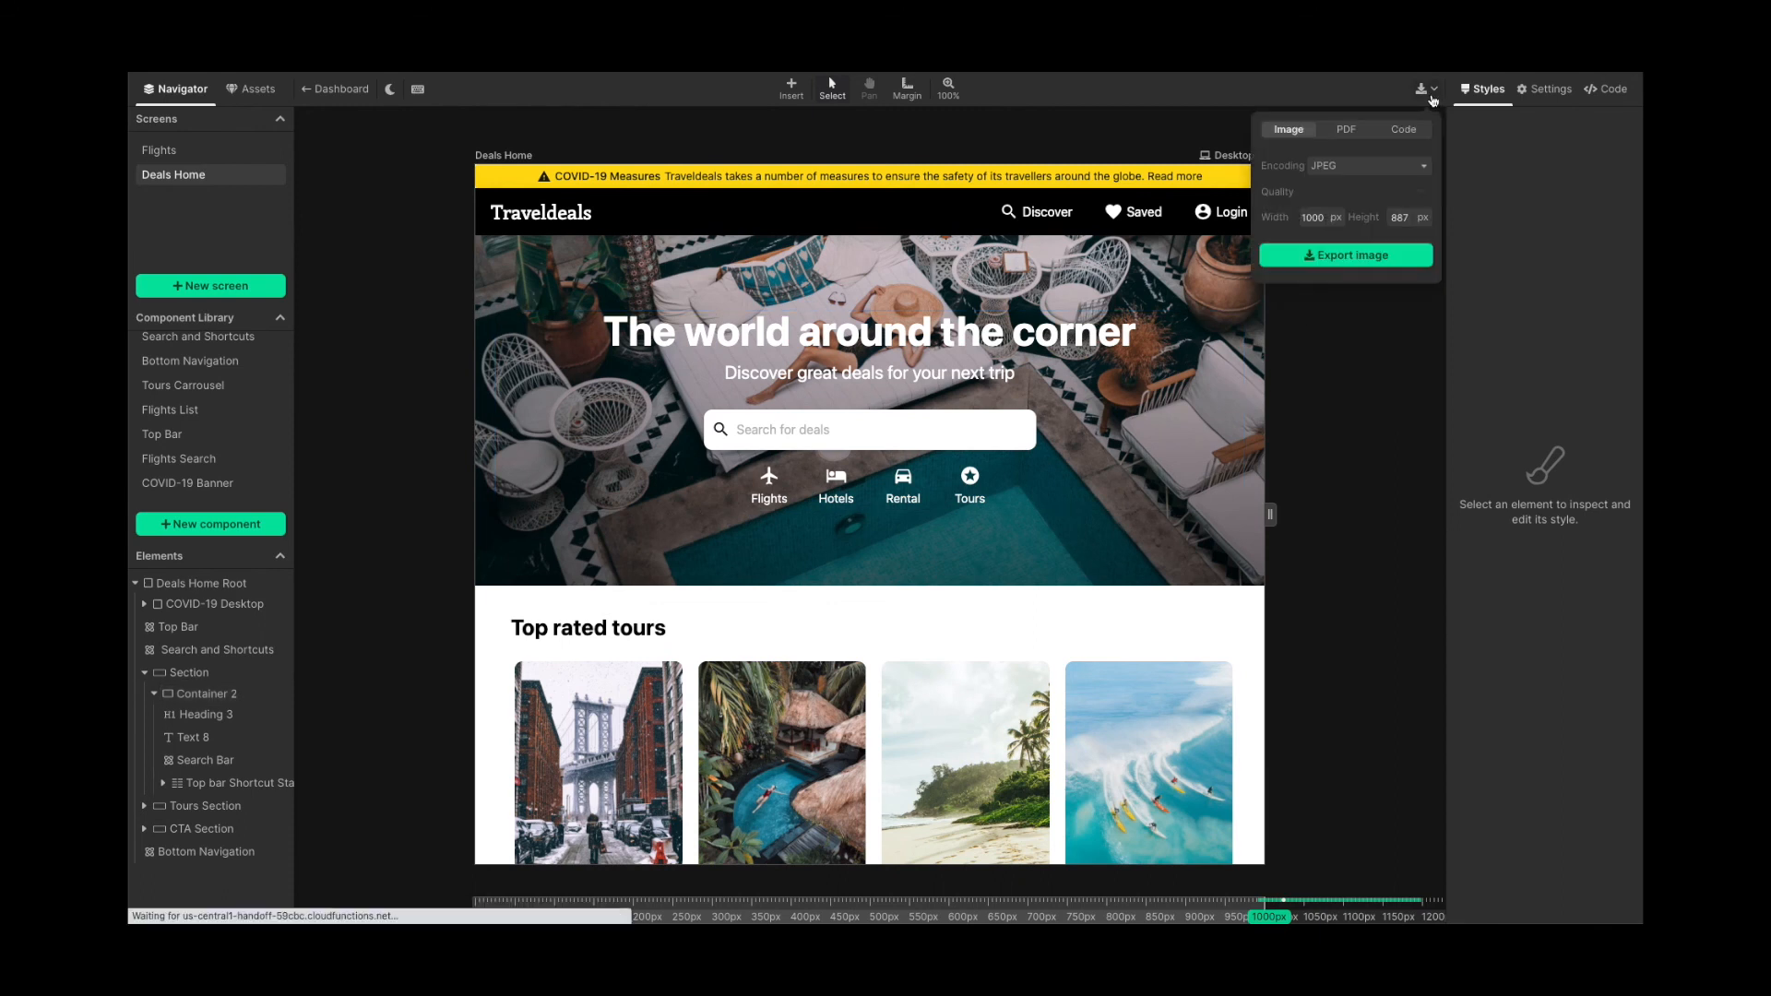
click(1357, 137)
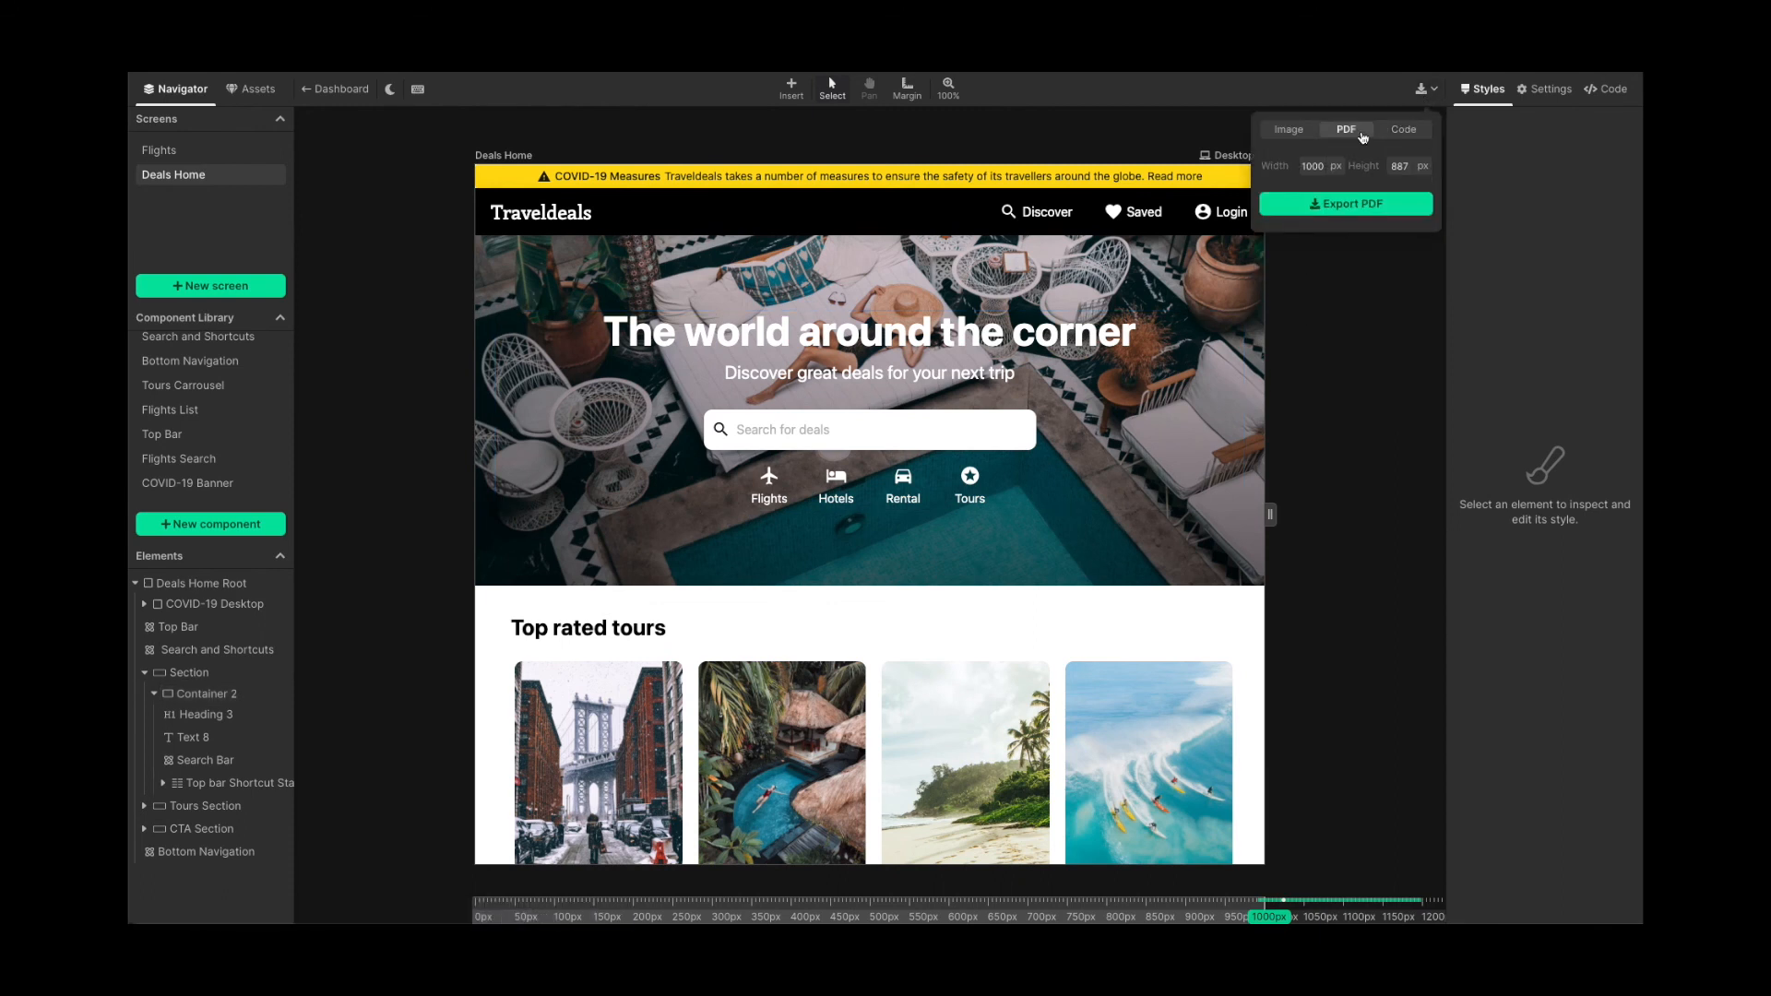
click(1402, 130)
click(1355, 235)
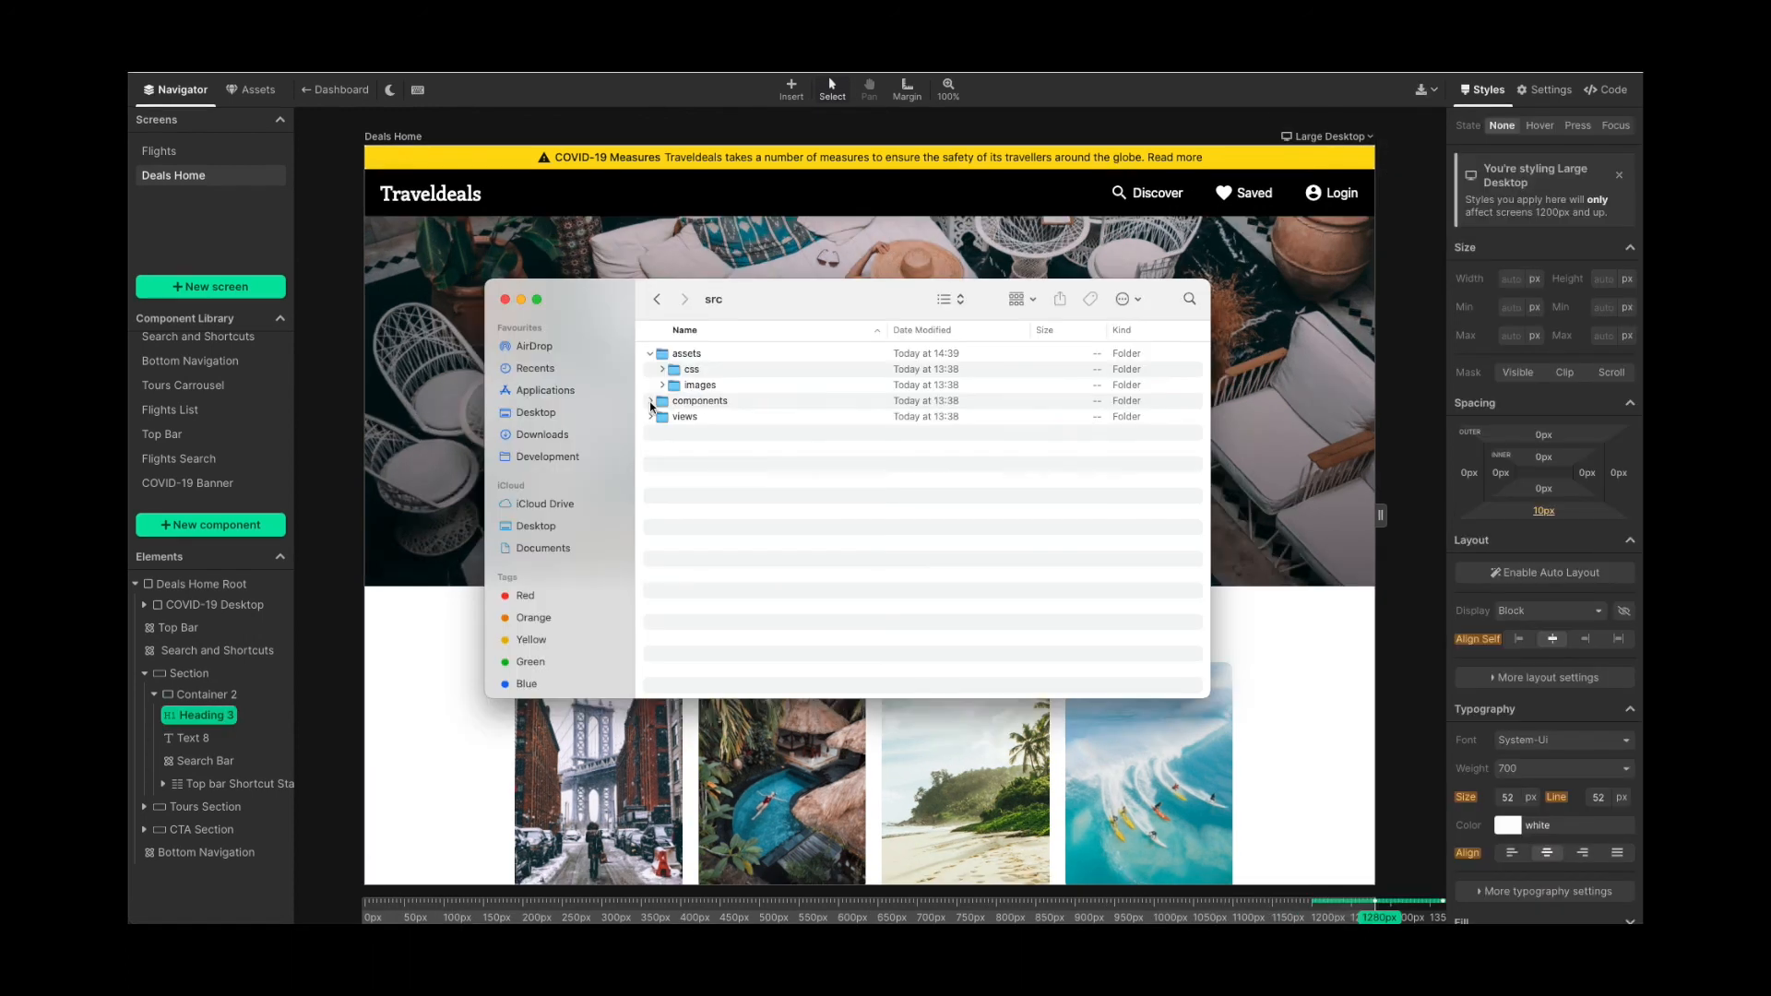
- Examine the exported files in the components and views folders and preview README.MD in the Travel App folder
click(650, 402)
click(650, 559)
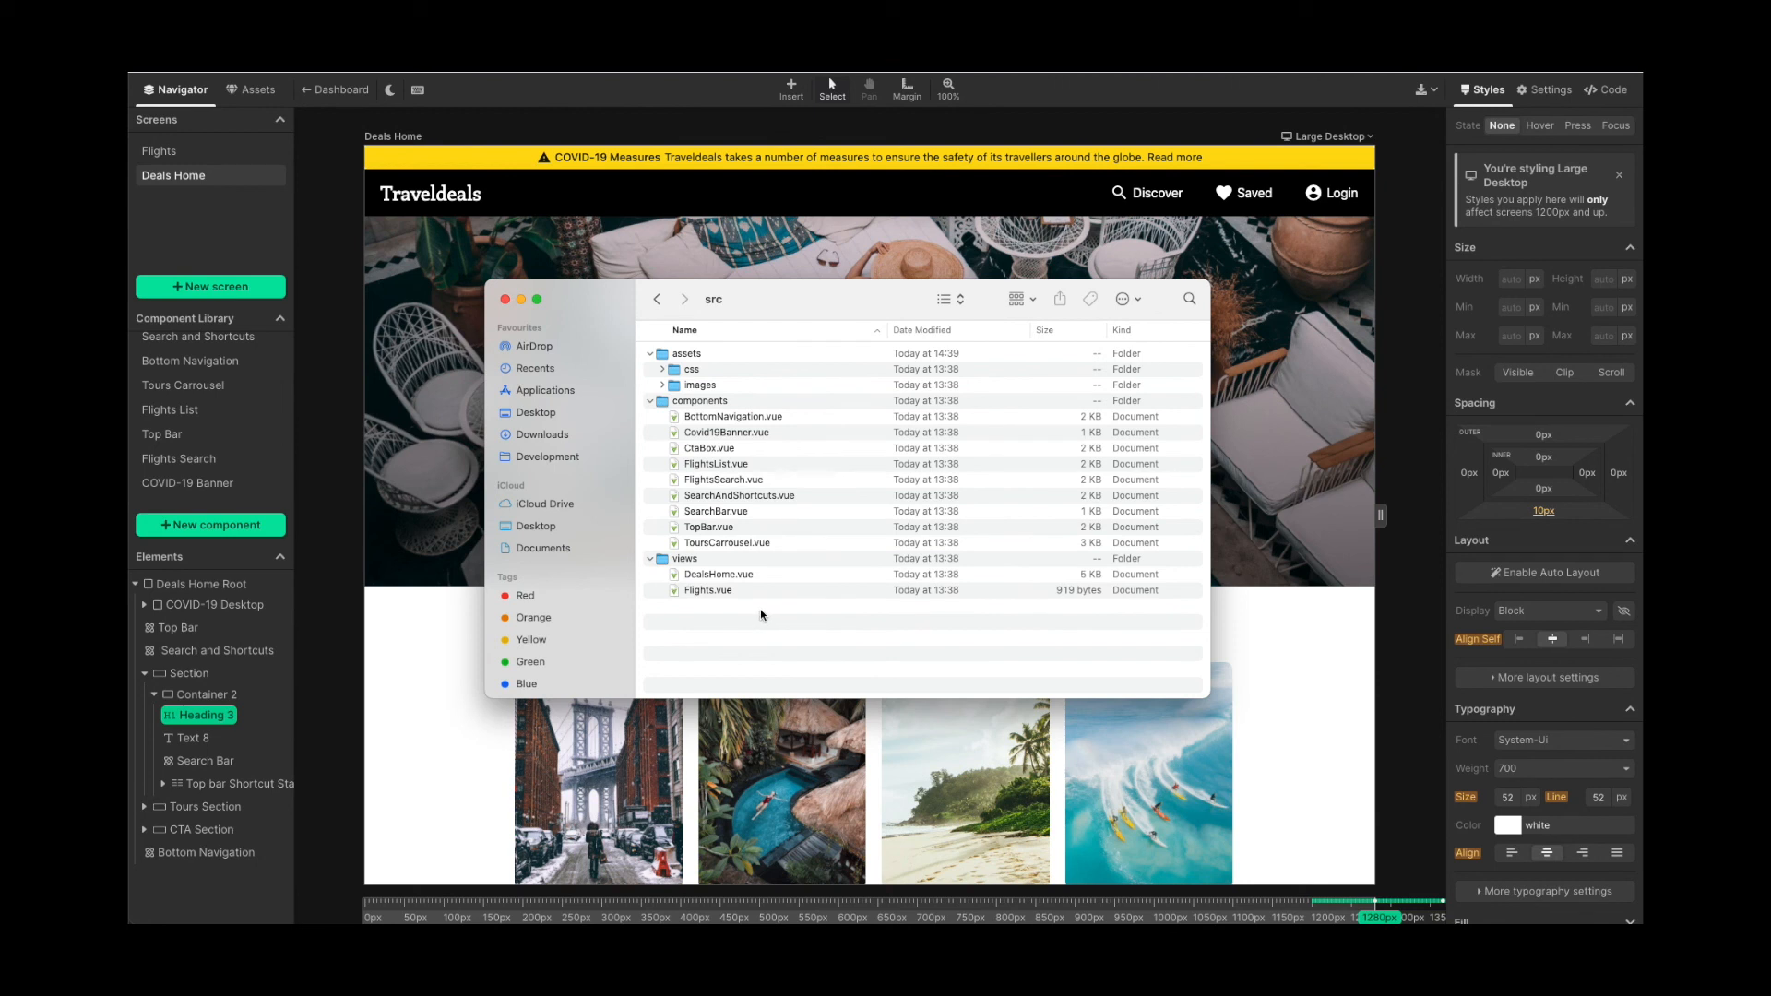
key(super+Up)
click(721, 389)
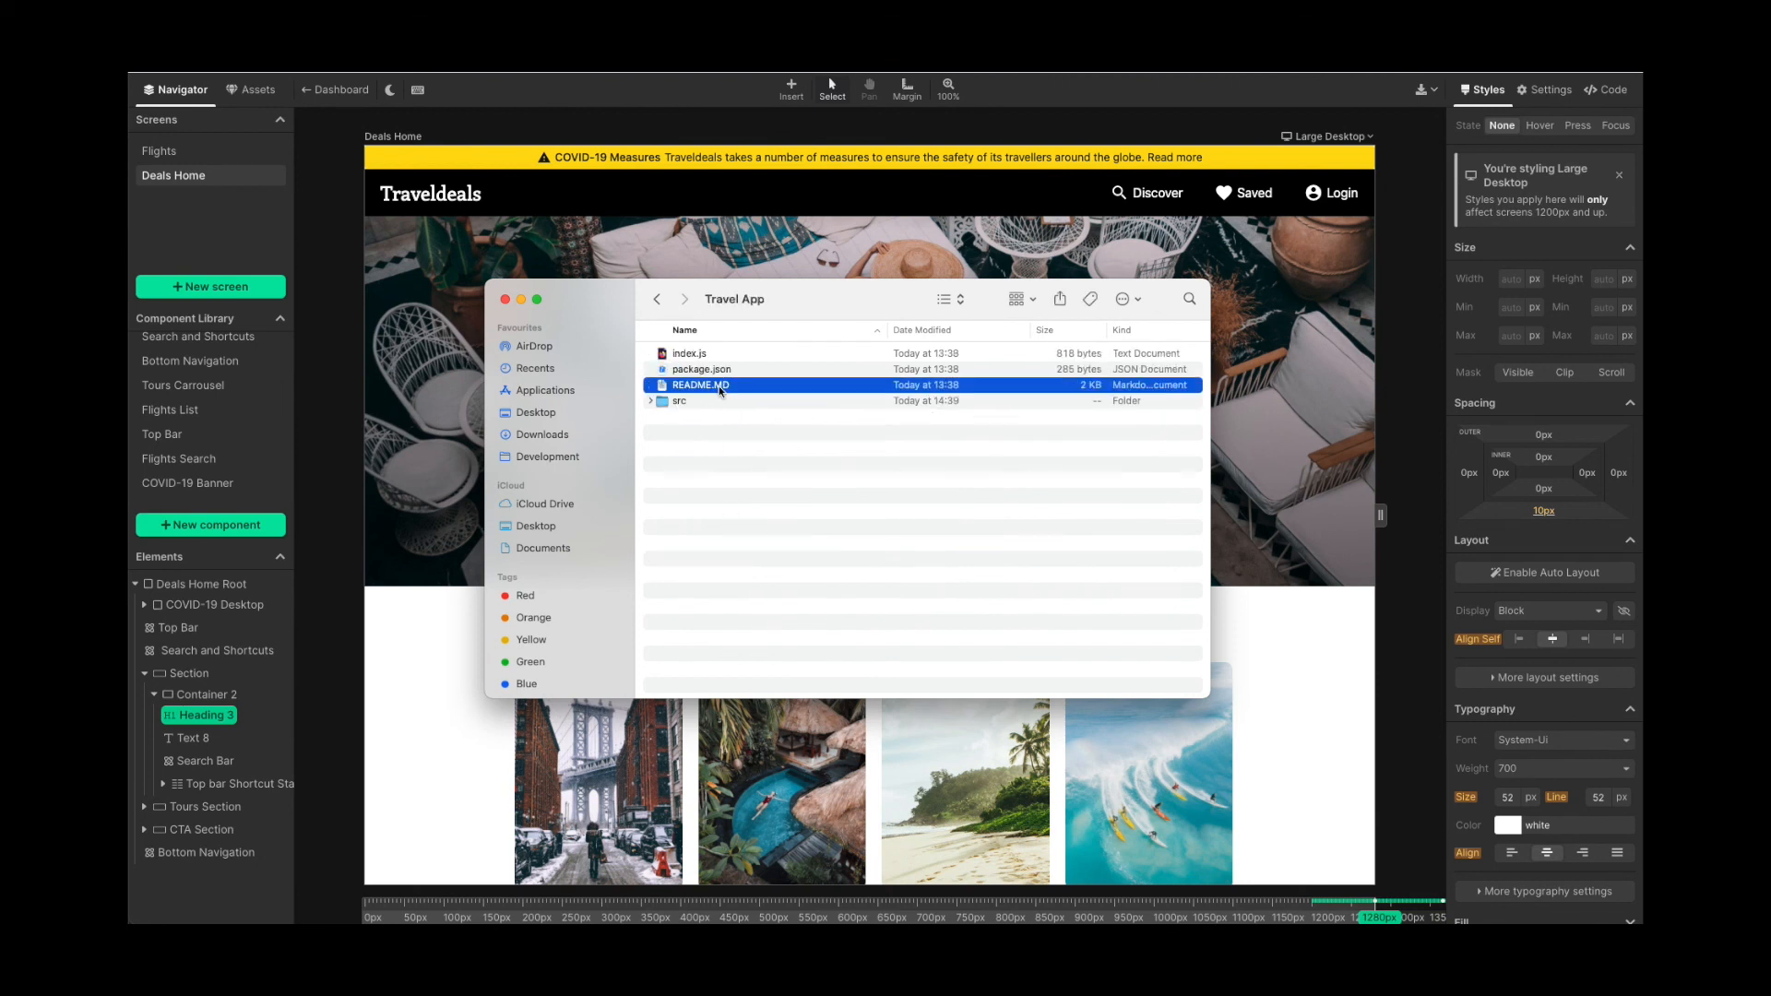
key(space)
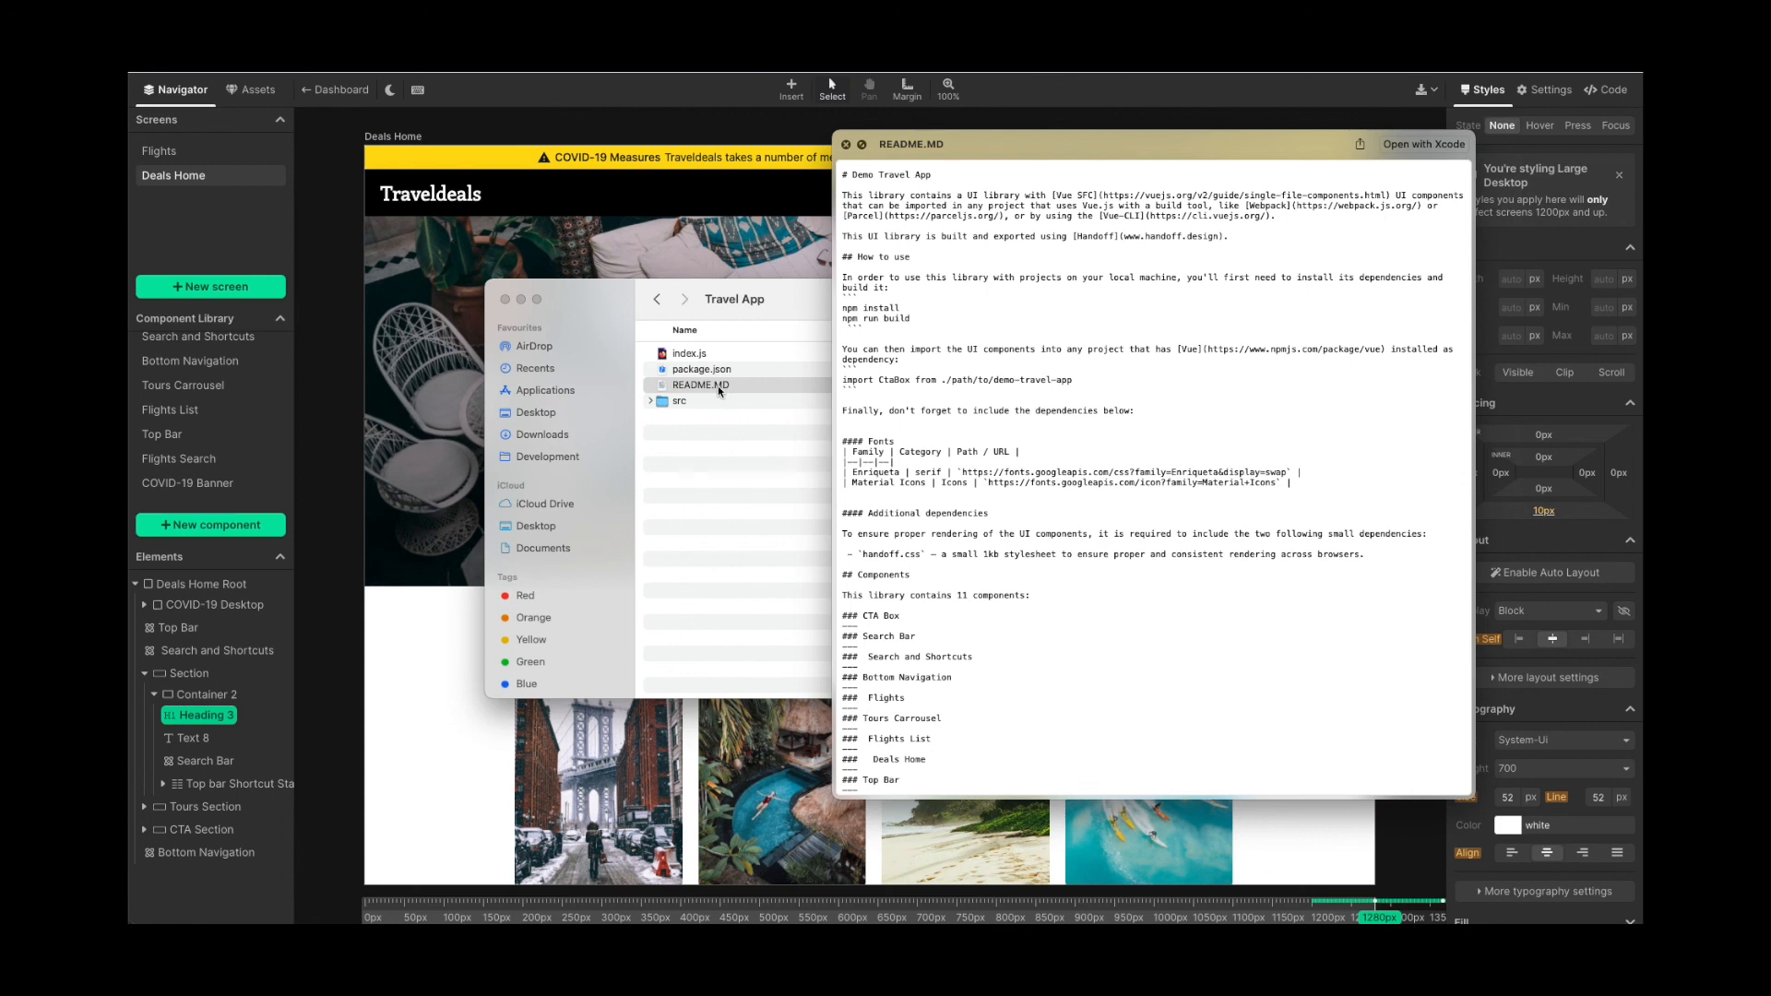
key(space)
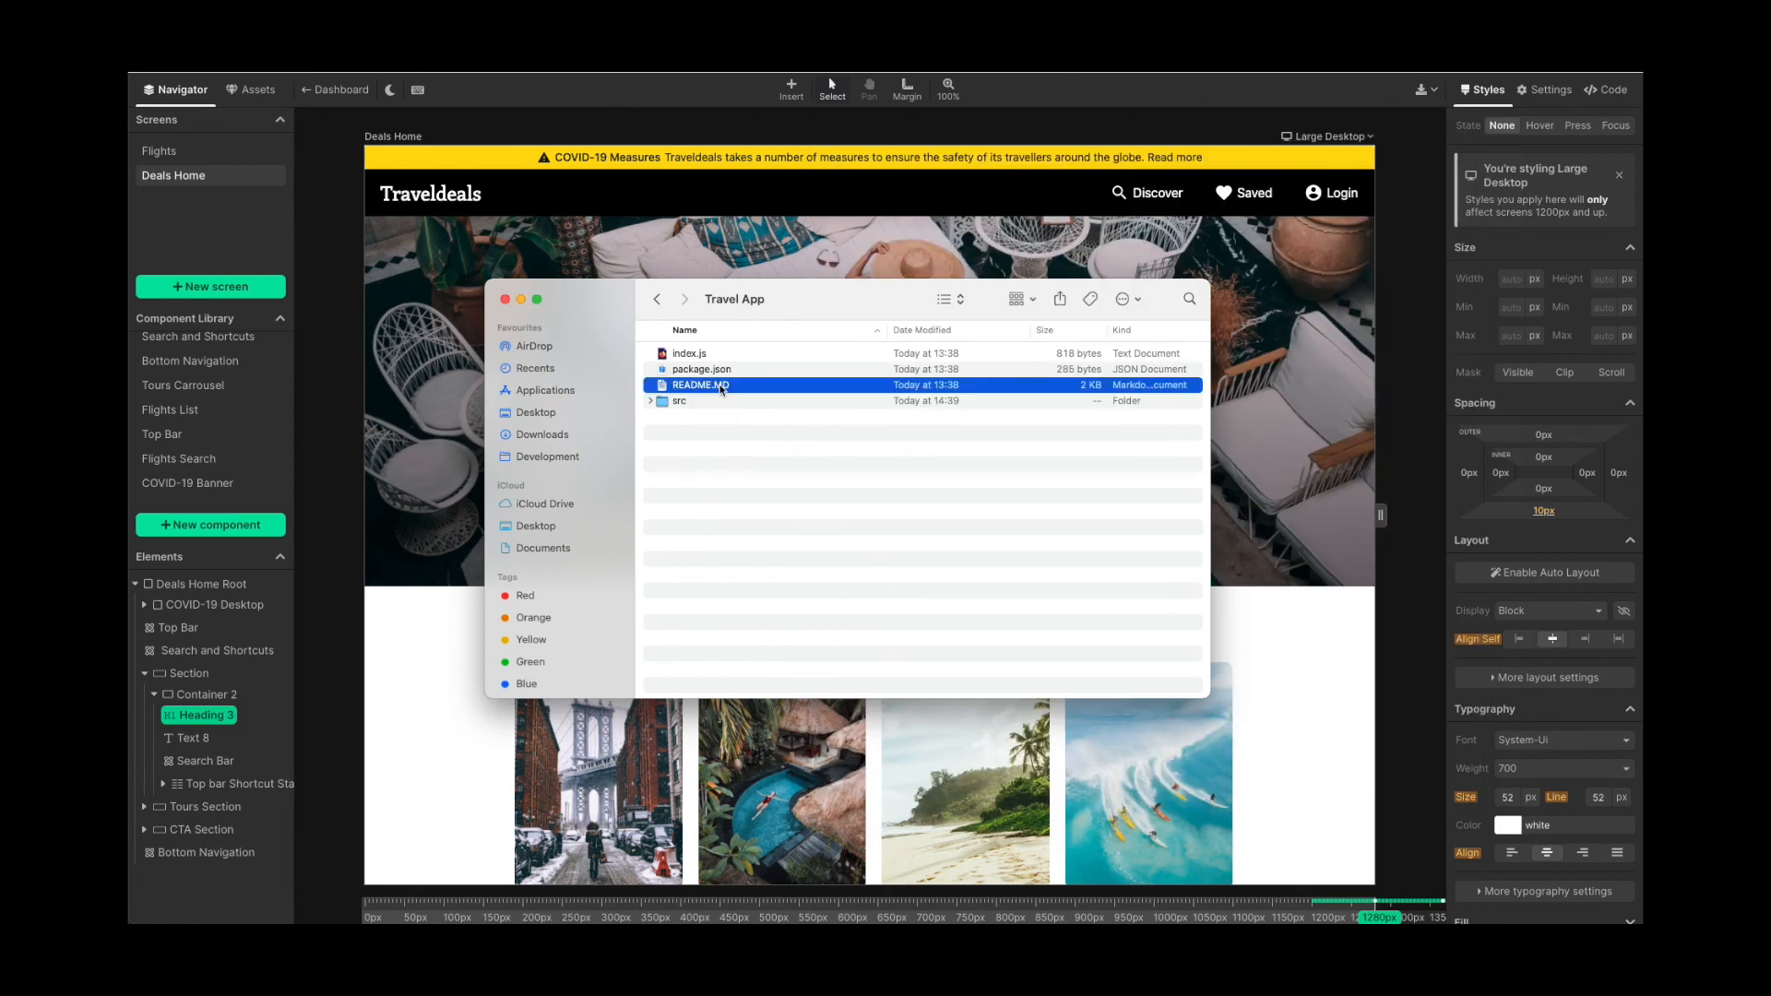